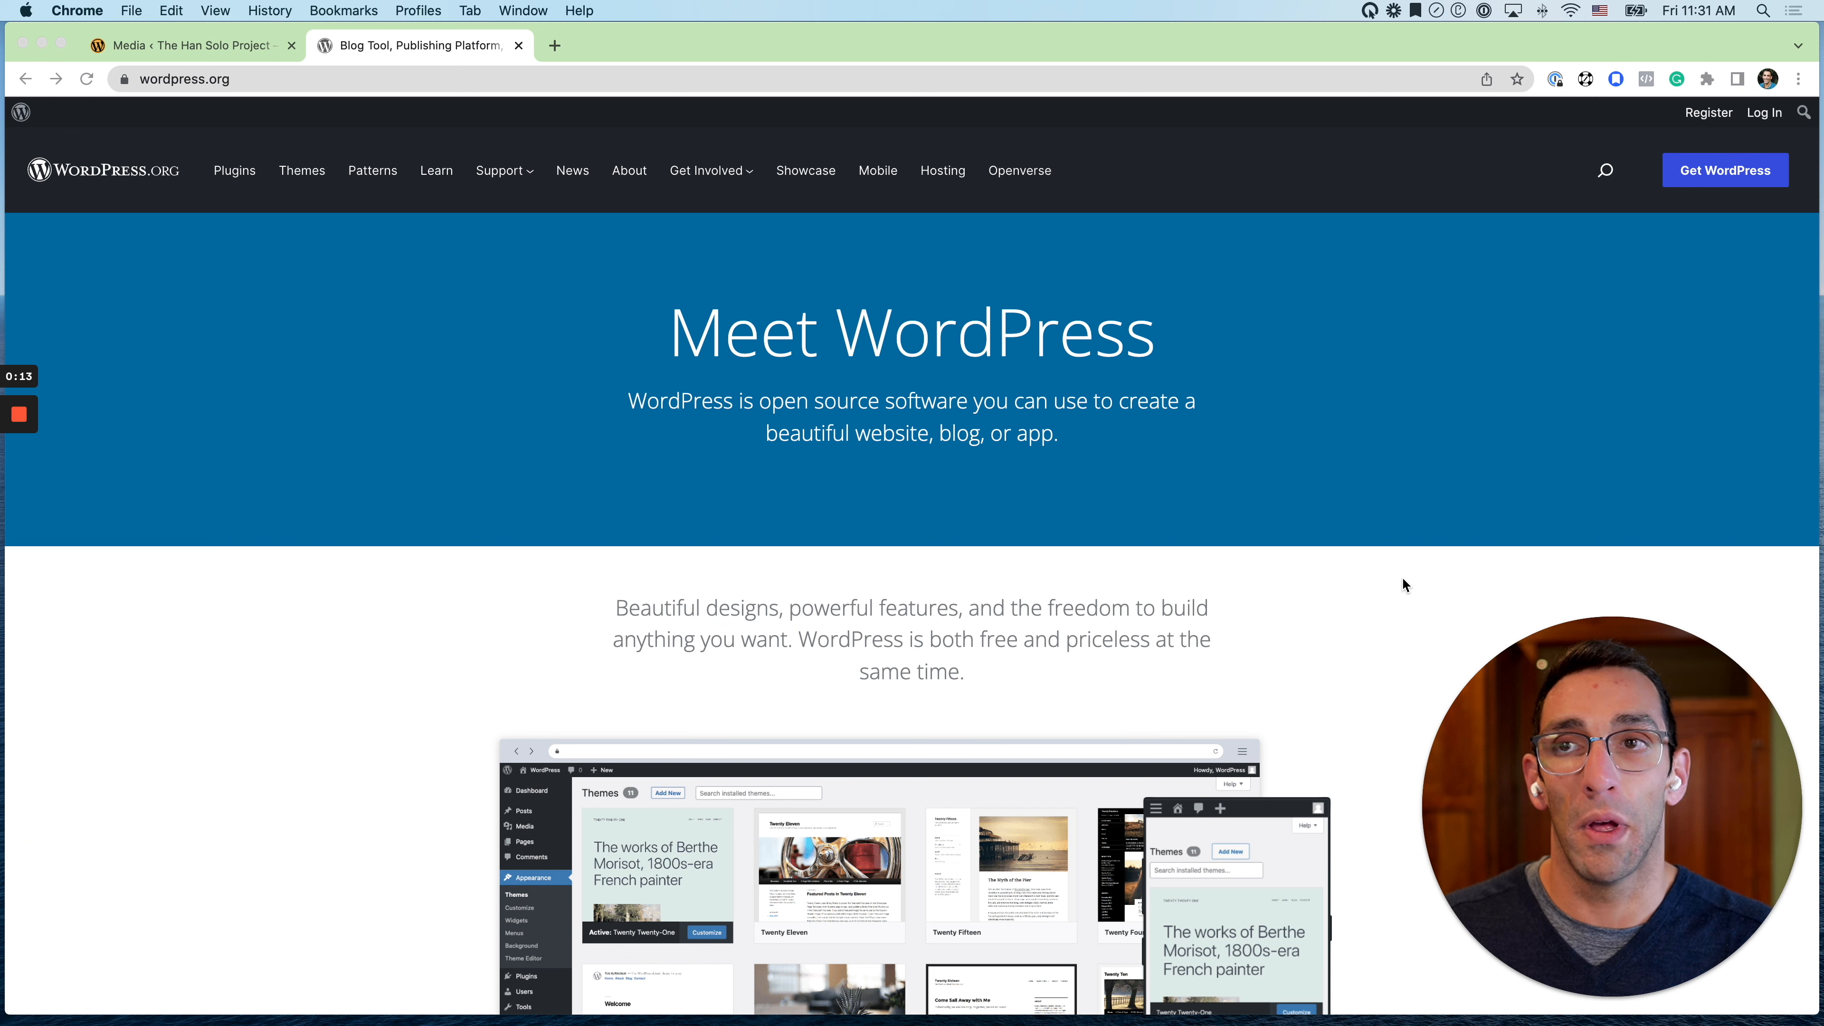
Open the block pattern directory on wordpress.org
click(754, 384)
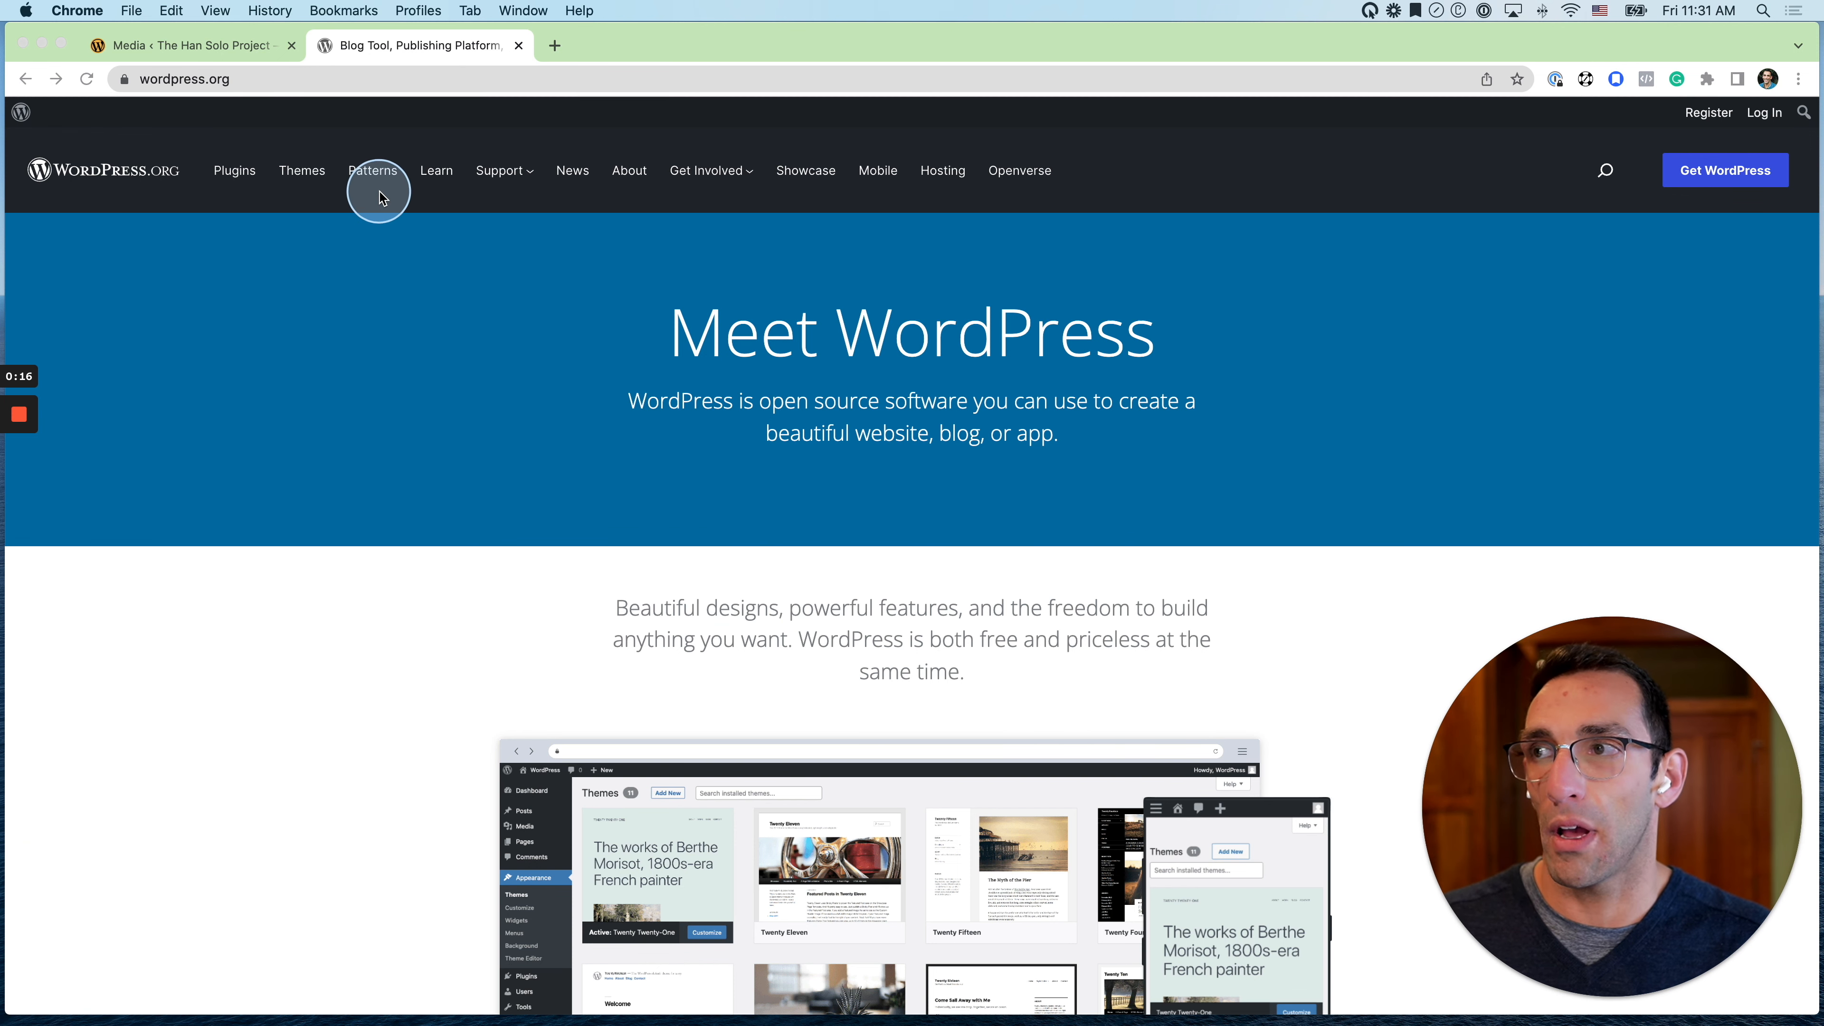
key(F1)
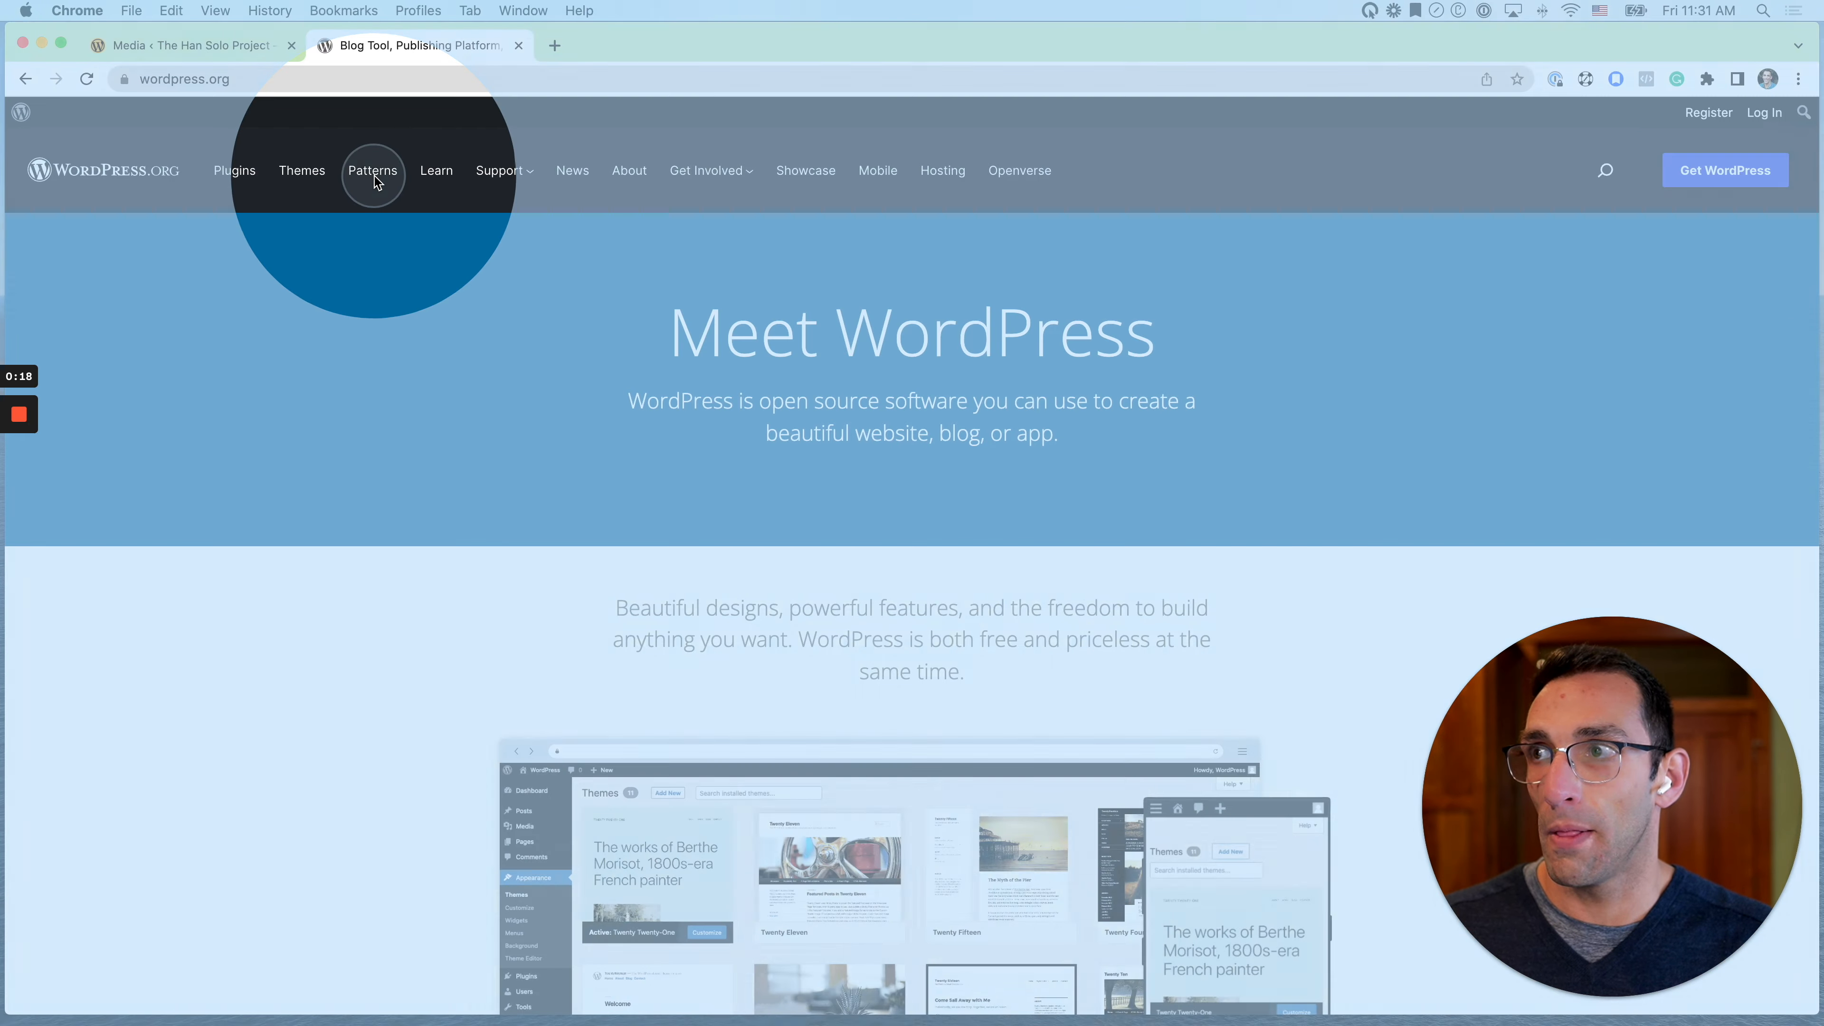
click(375, 175)
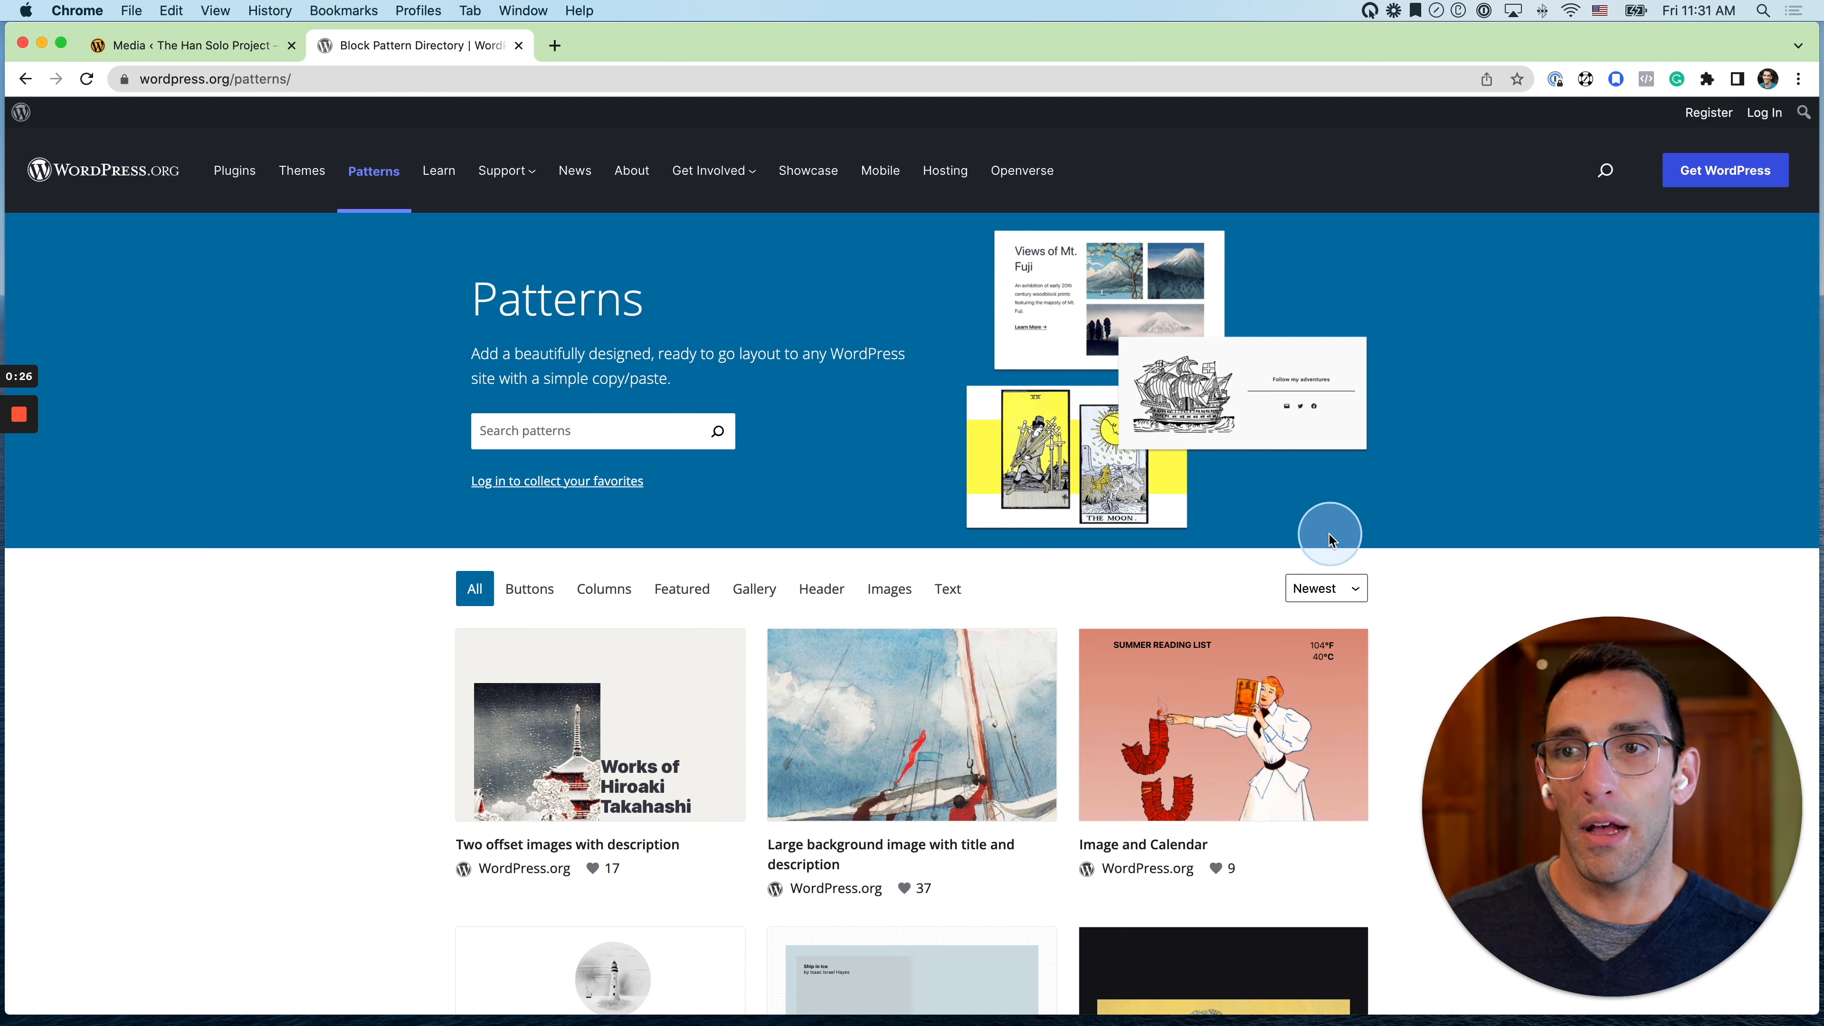
Browse the newest patterns in the directory, looking over the layouts offered and their copy options
scroll(1454, 560, down, 3)
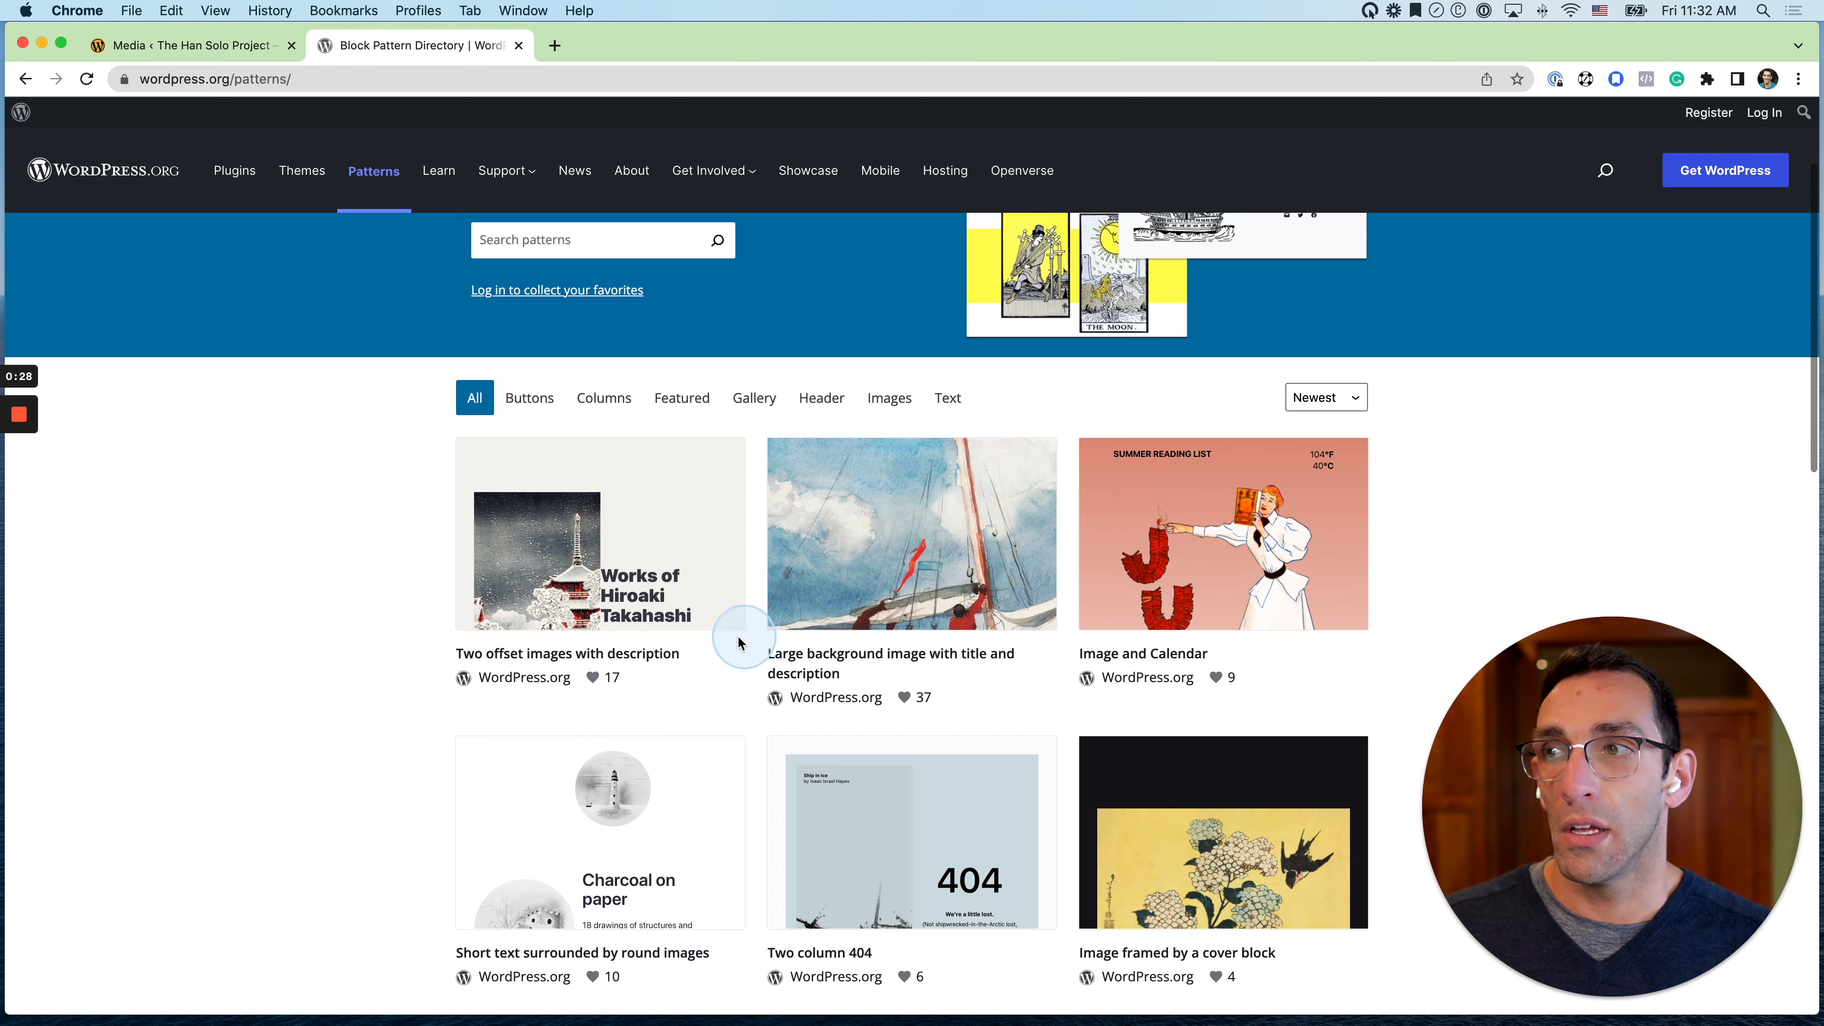
mouse_move(581, 551)
scroll(399, 644, down, 4)
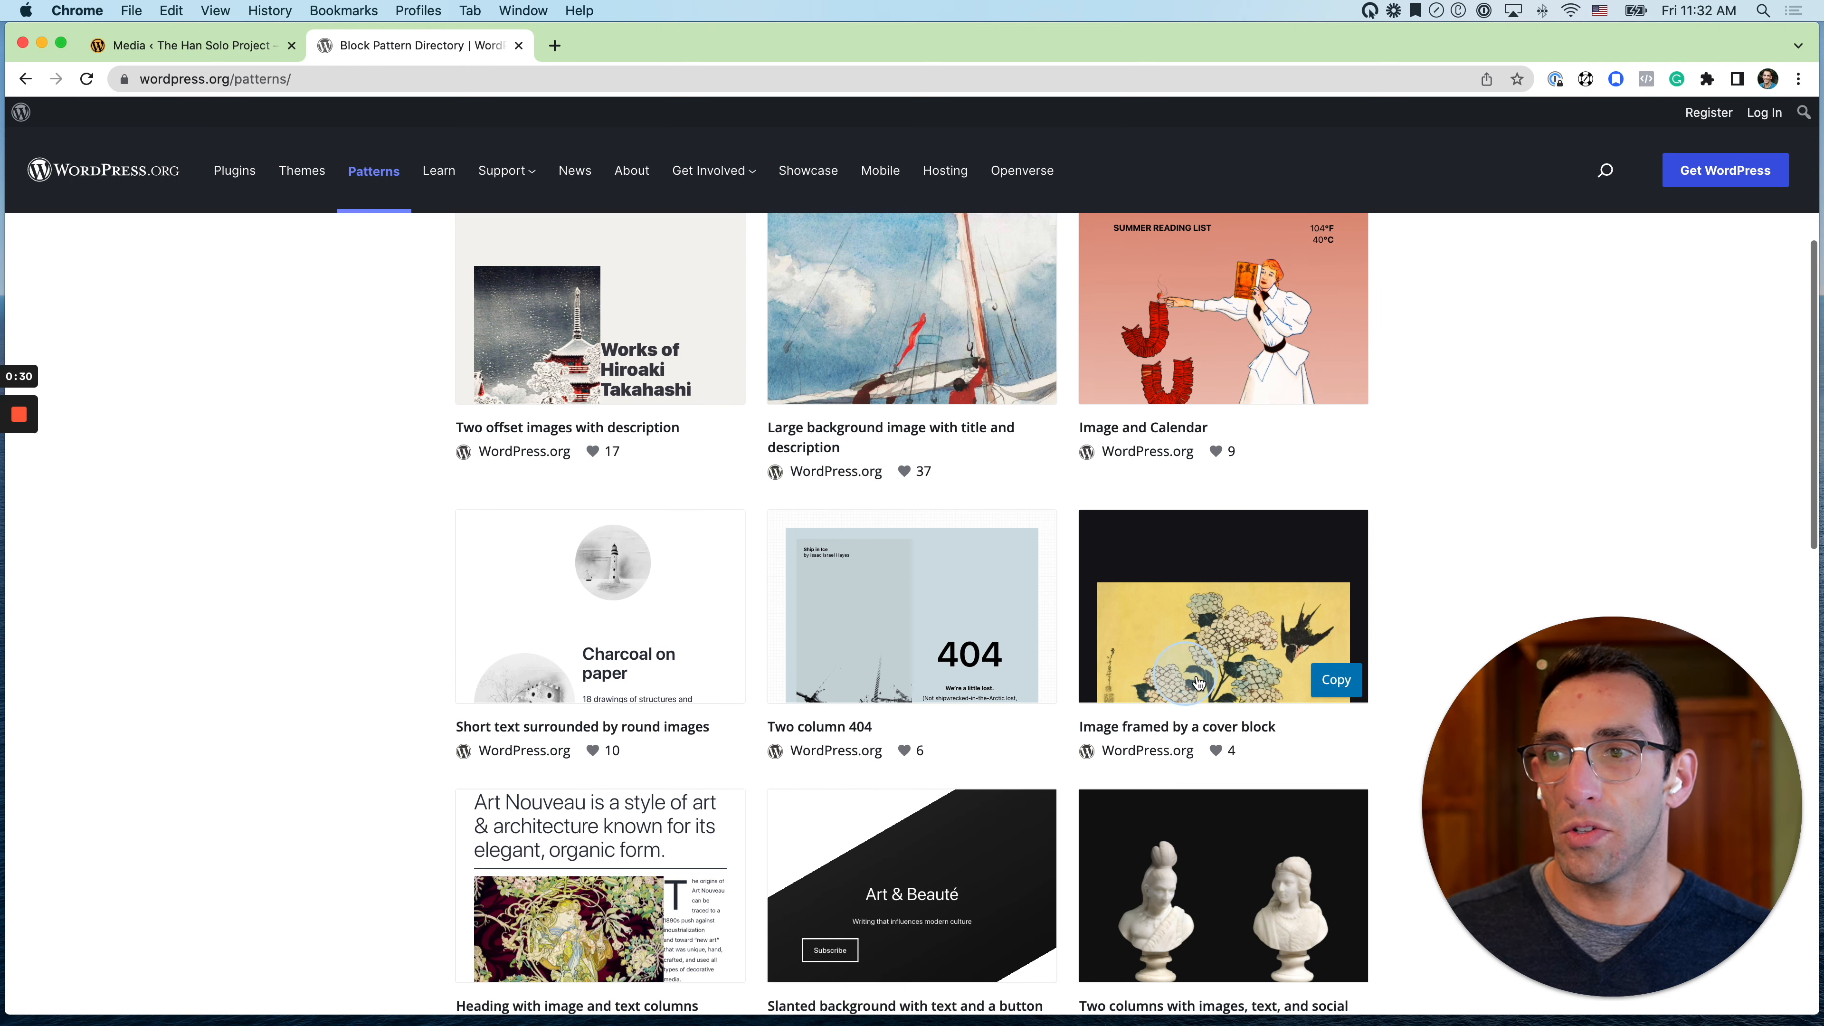
mouse_move(853, 573)
scroll(852, 573, down, 3)
mouse_move(952, 708)
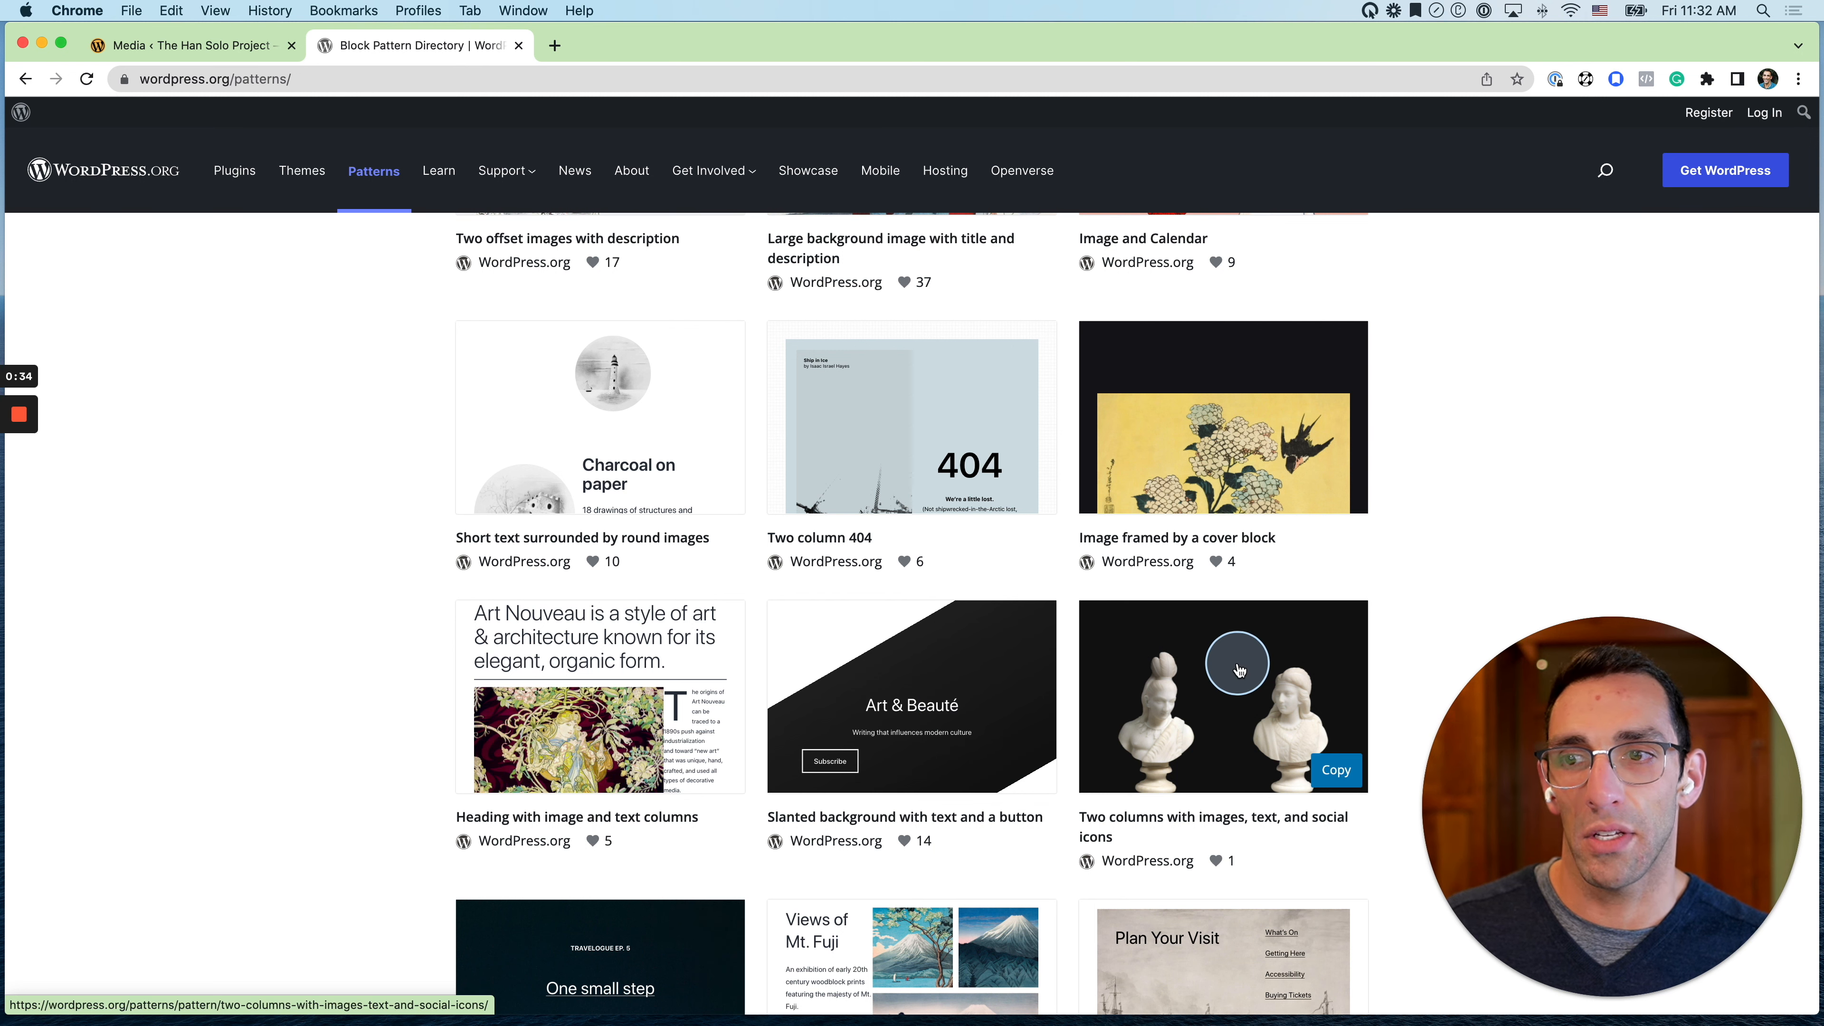
scroll(1224, 658, down, 6)
mouse_move(1239, 670)
mouse_move(1009, 614)
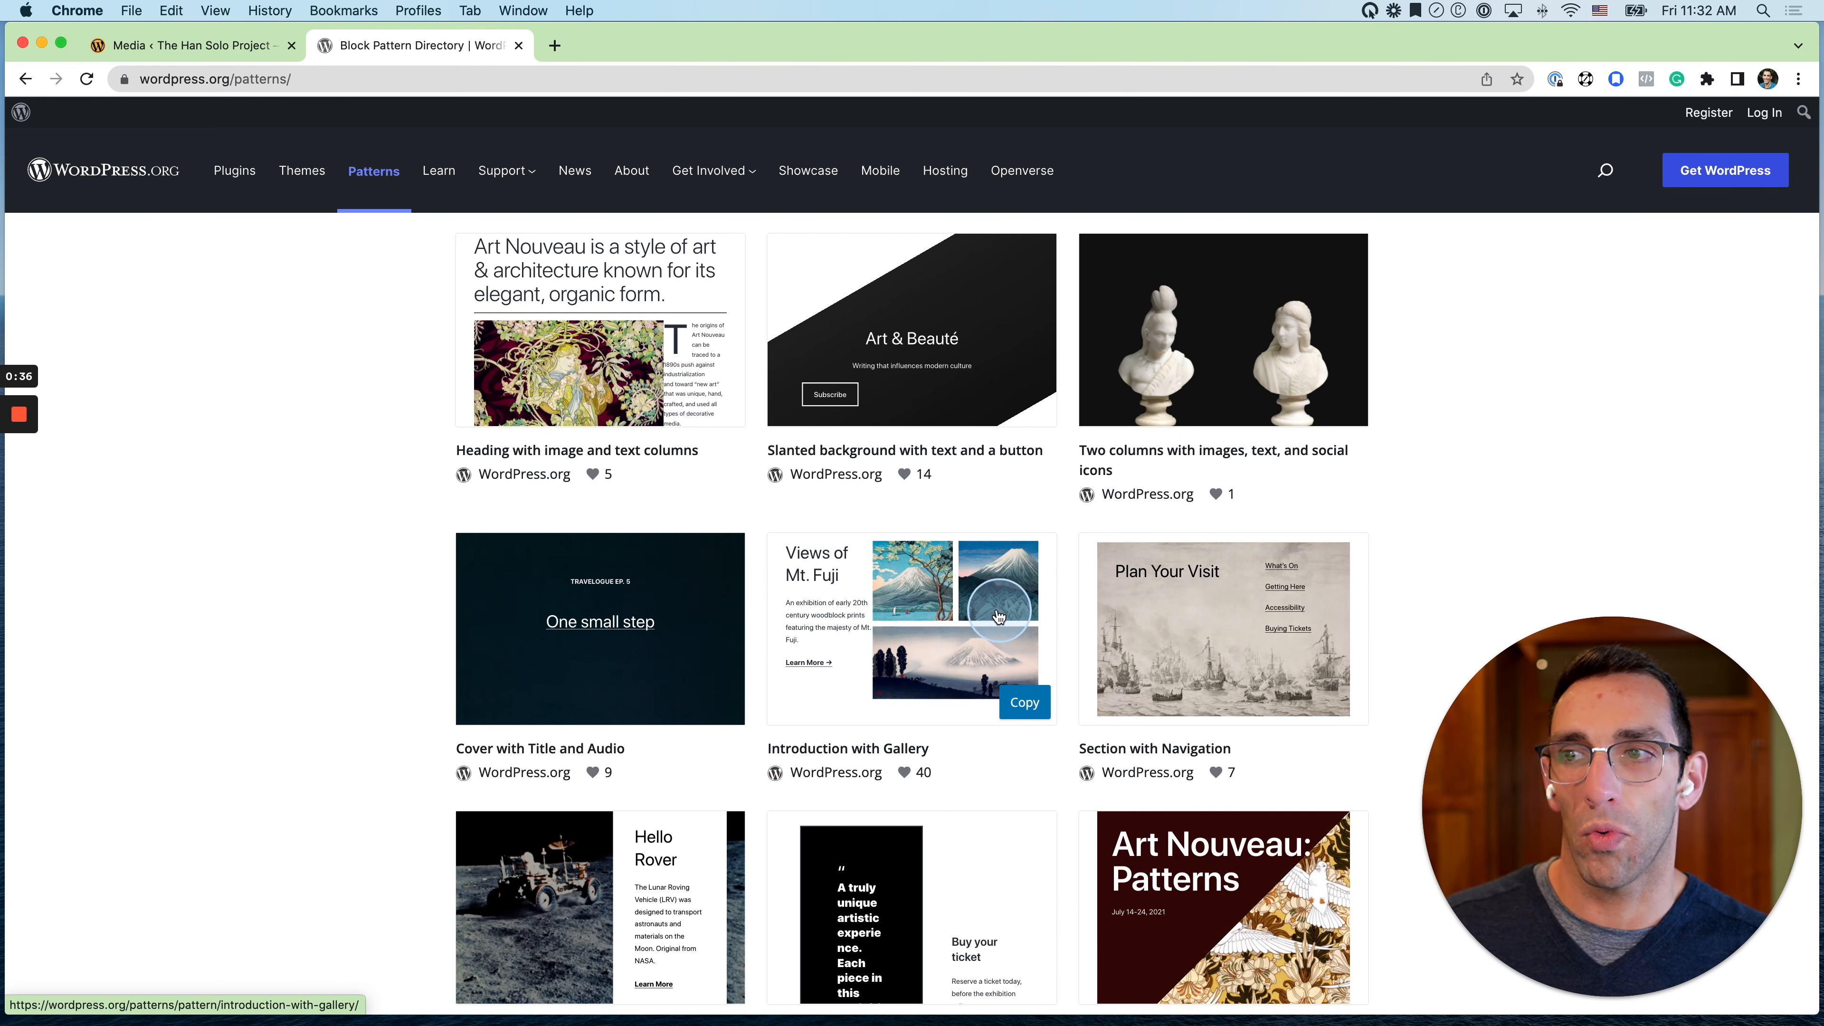
mouse_move(1191, 628)
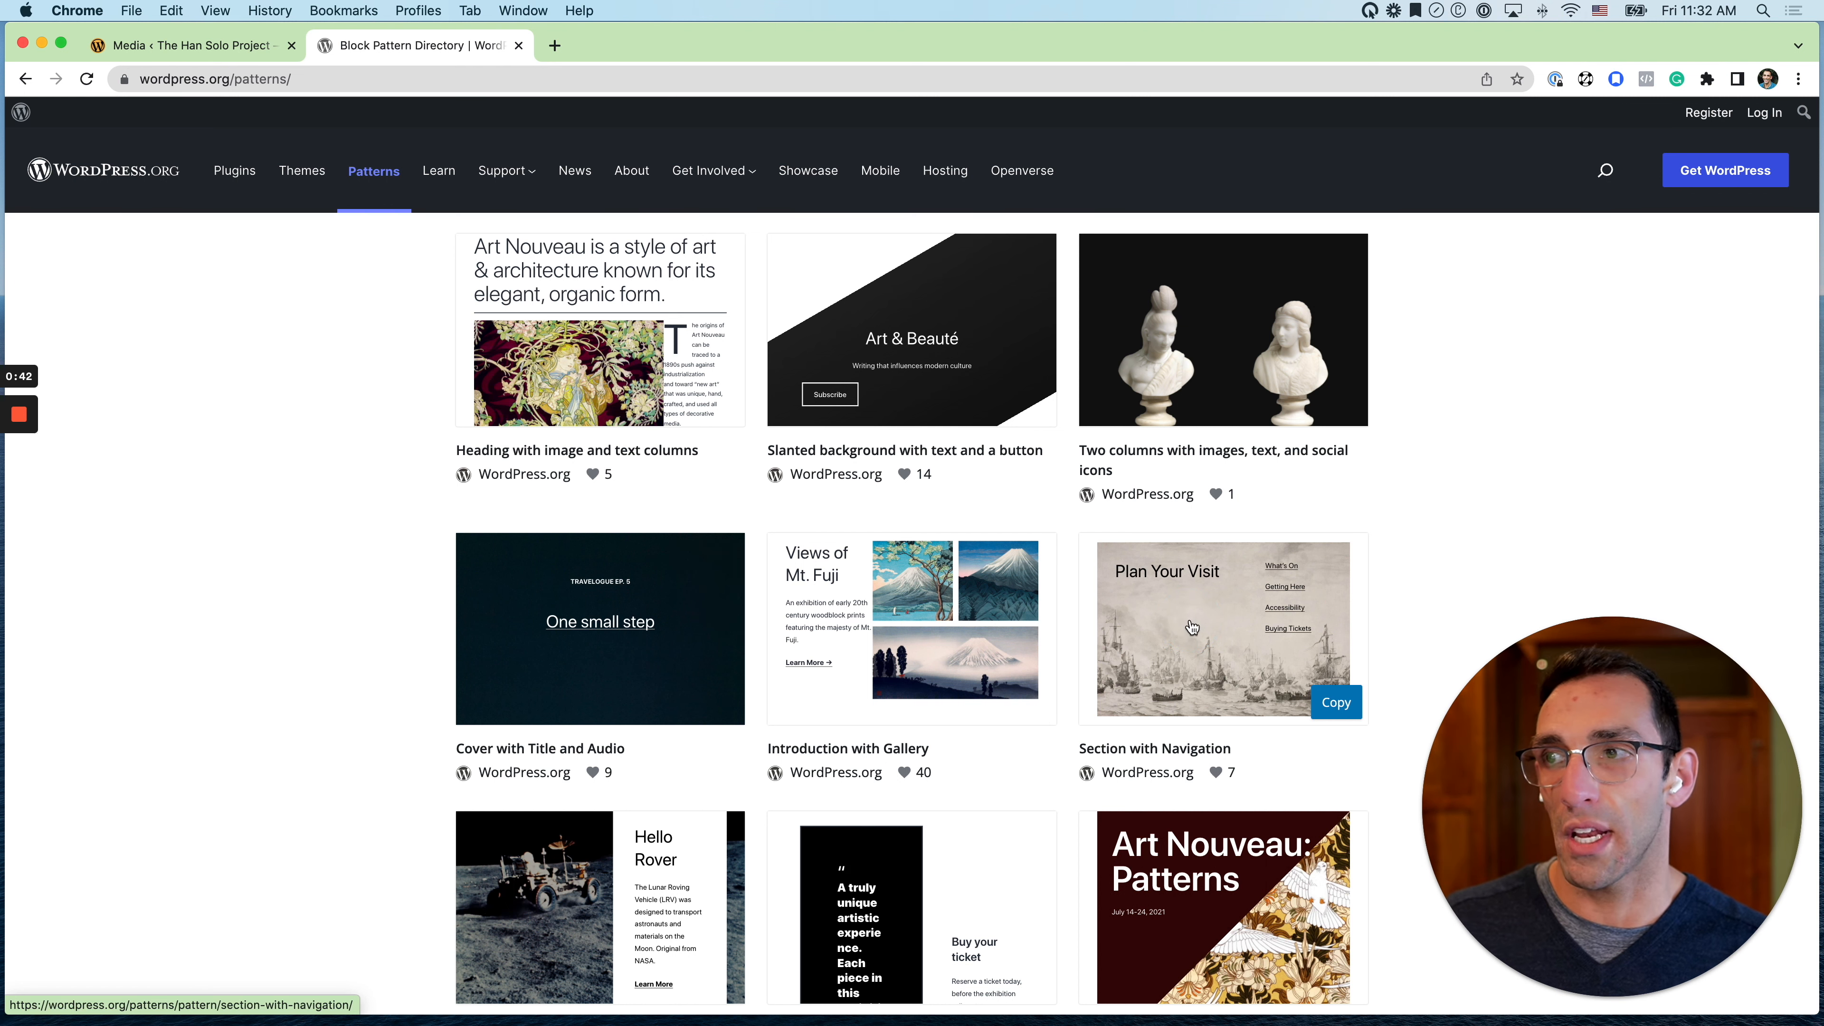
scroll(930, 734, down, 5)
scroll(934, 742, up, 7)
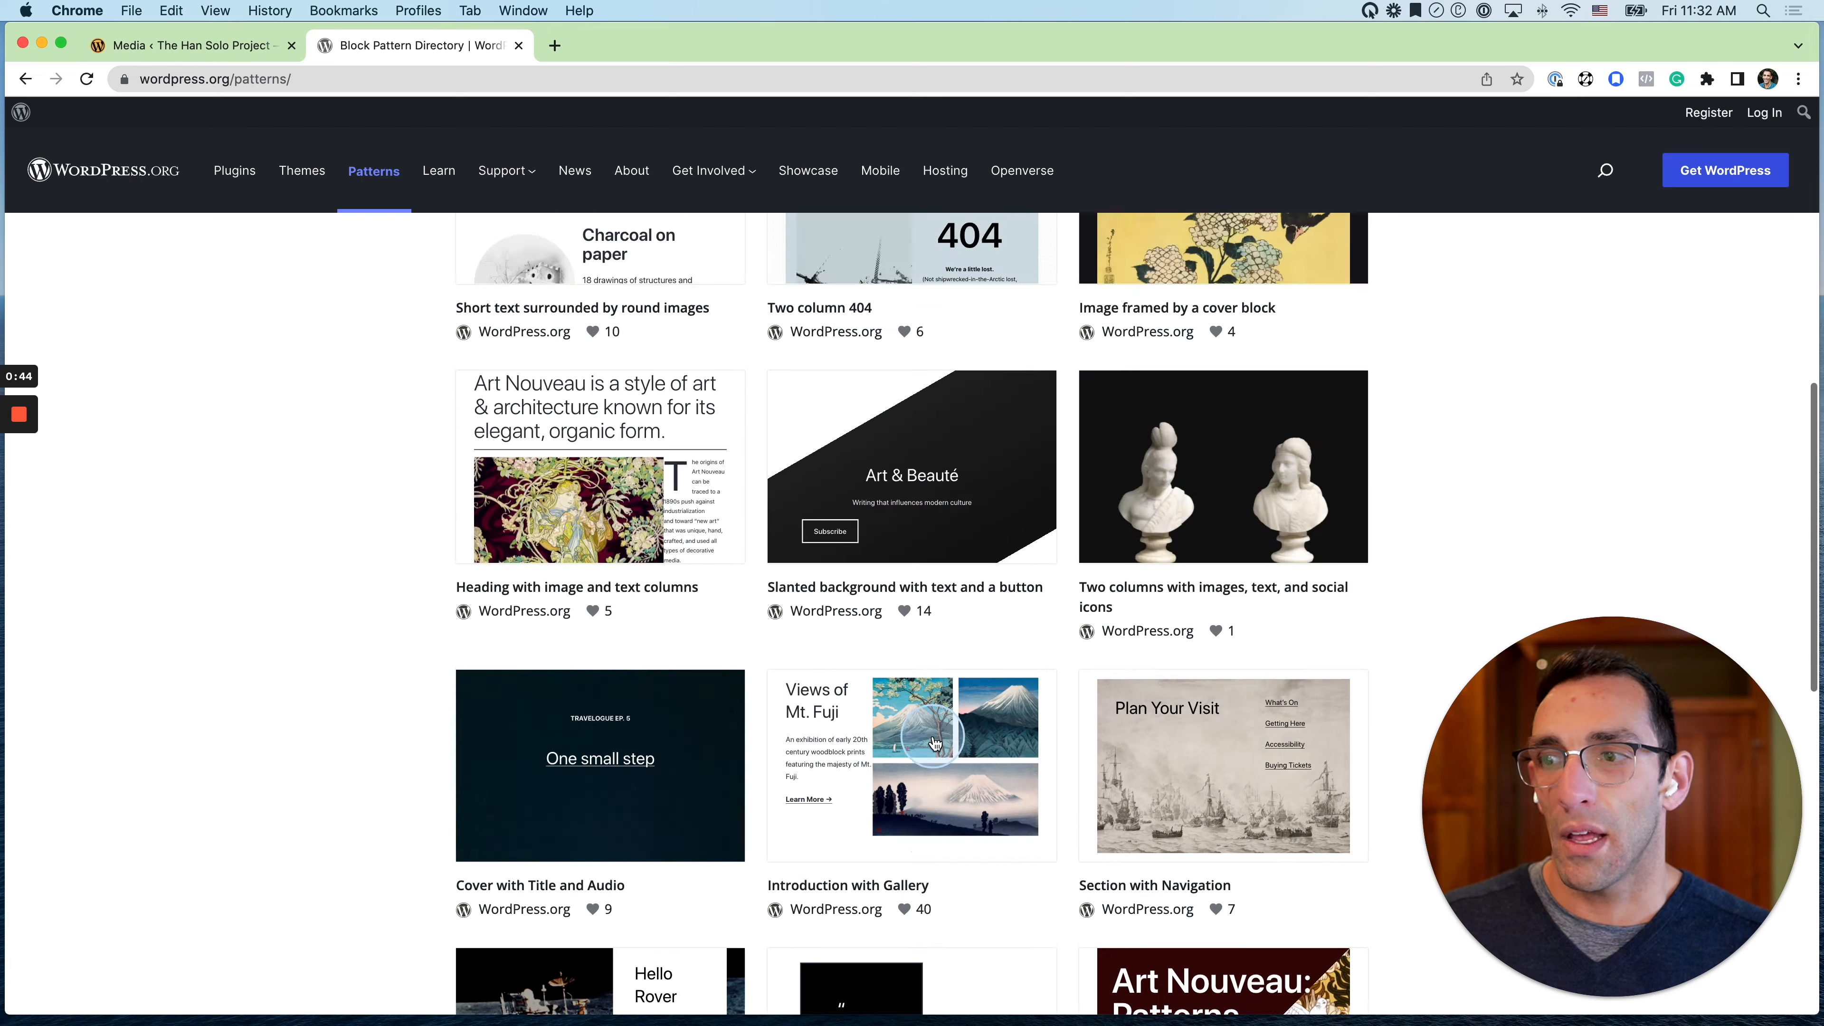
scroll(934, 743, up, 5)
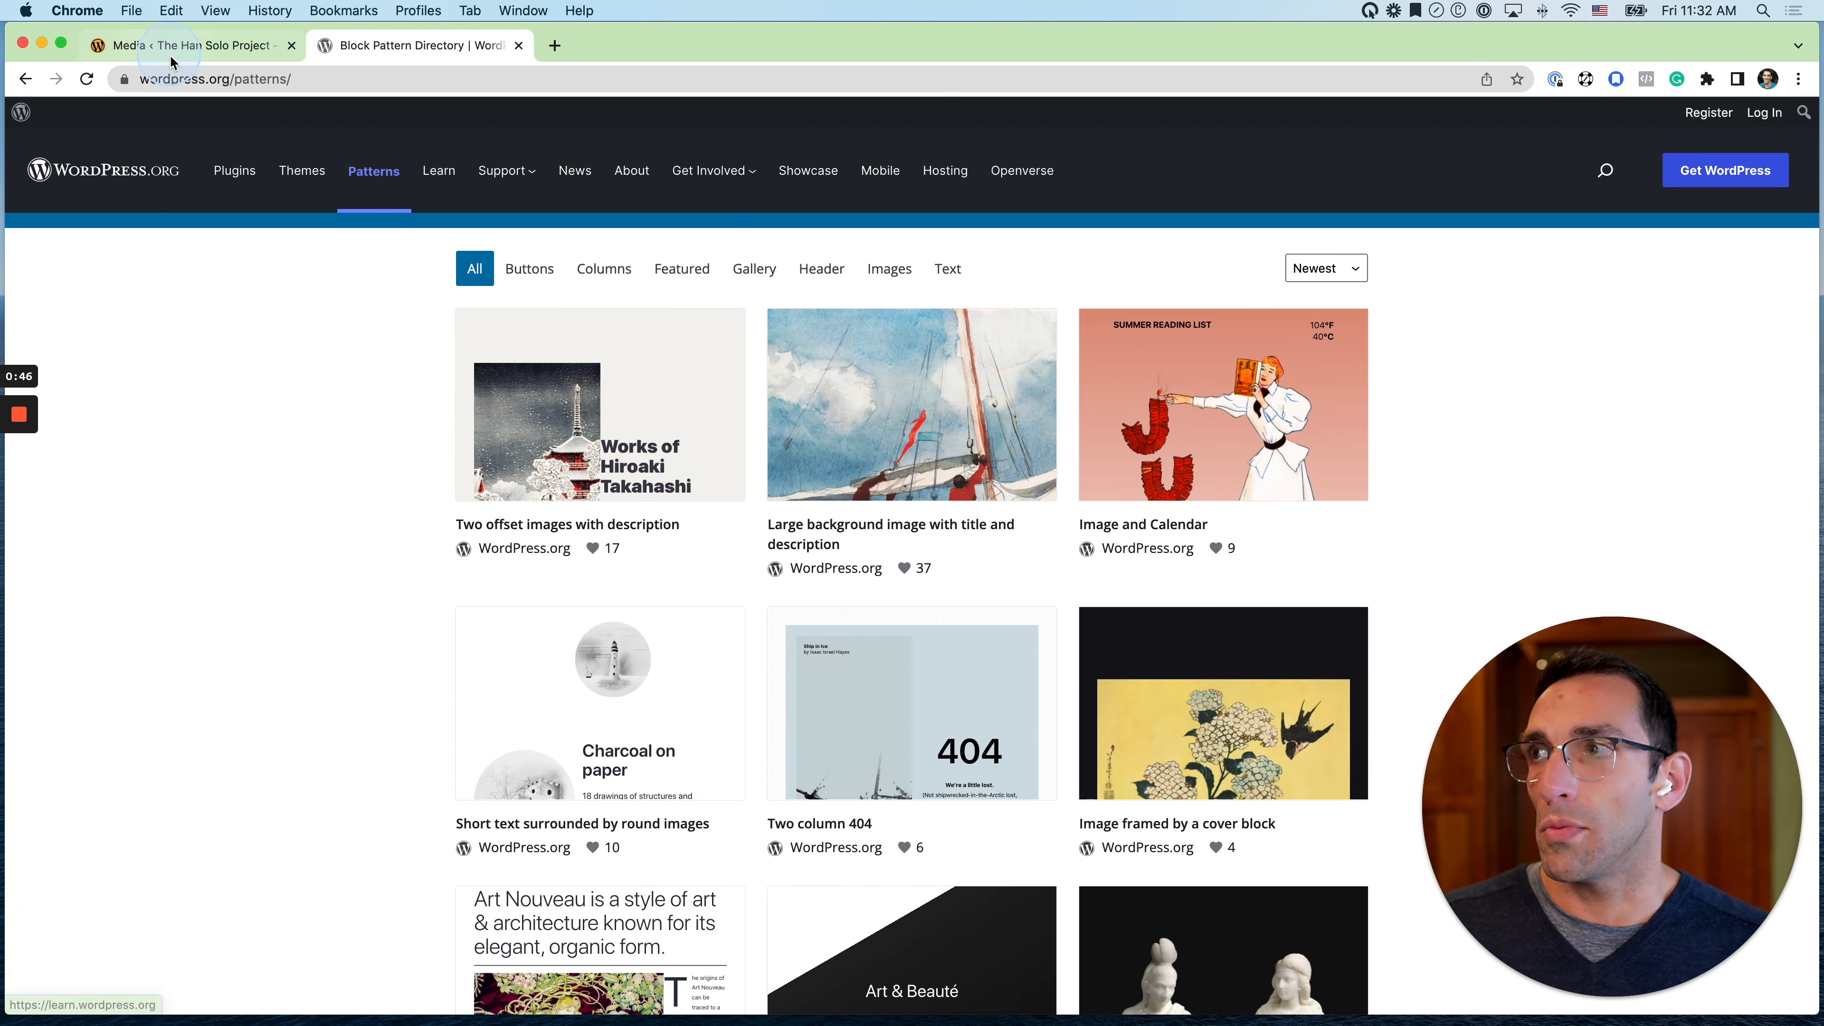
Switch to The Han Solo Project site's dashboard and add a new page, starting from a blank page instead of a pre-defined layout
click(215, 47)
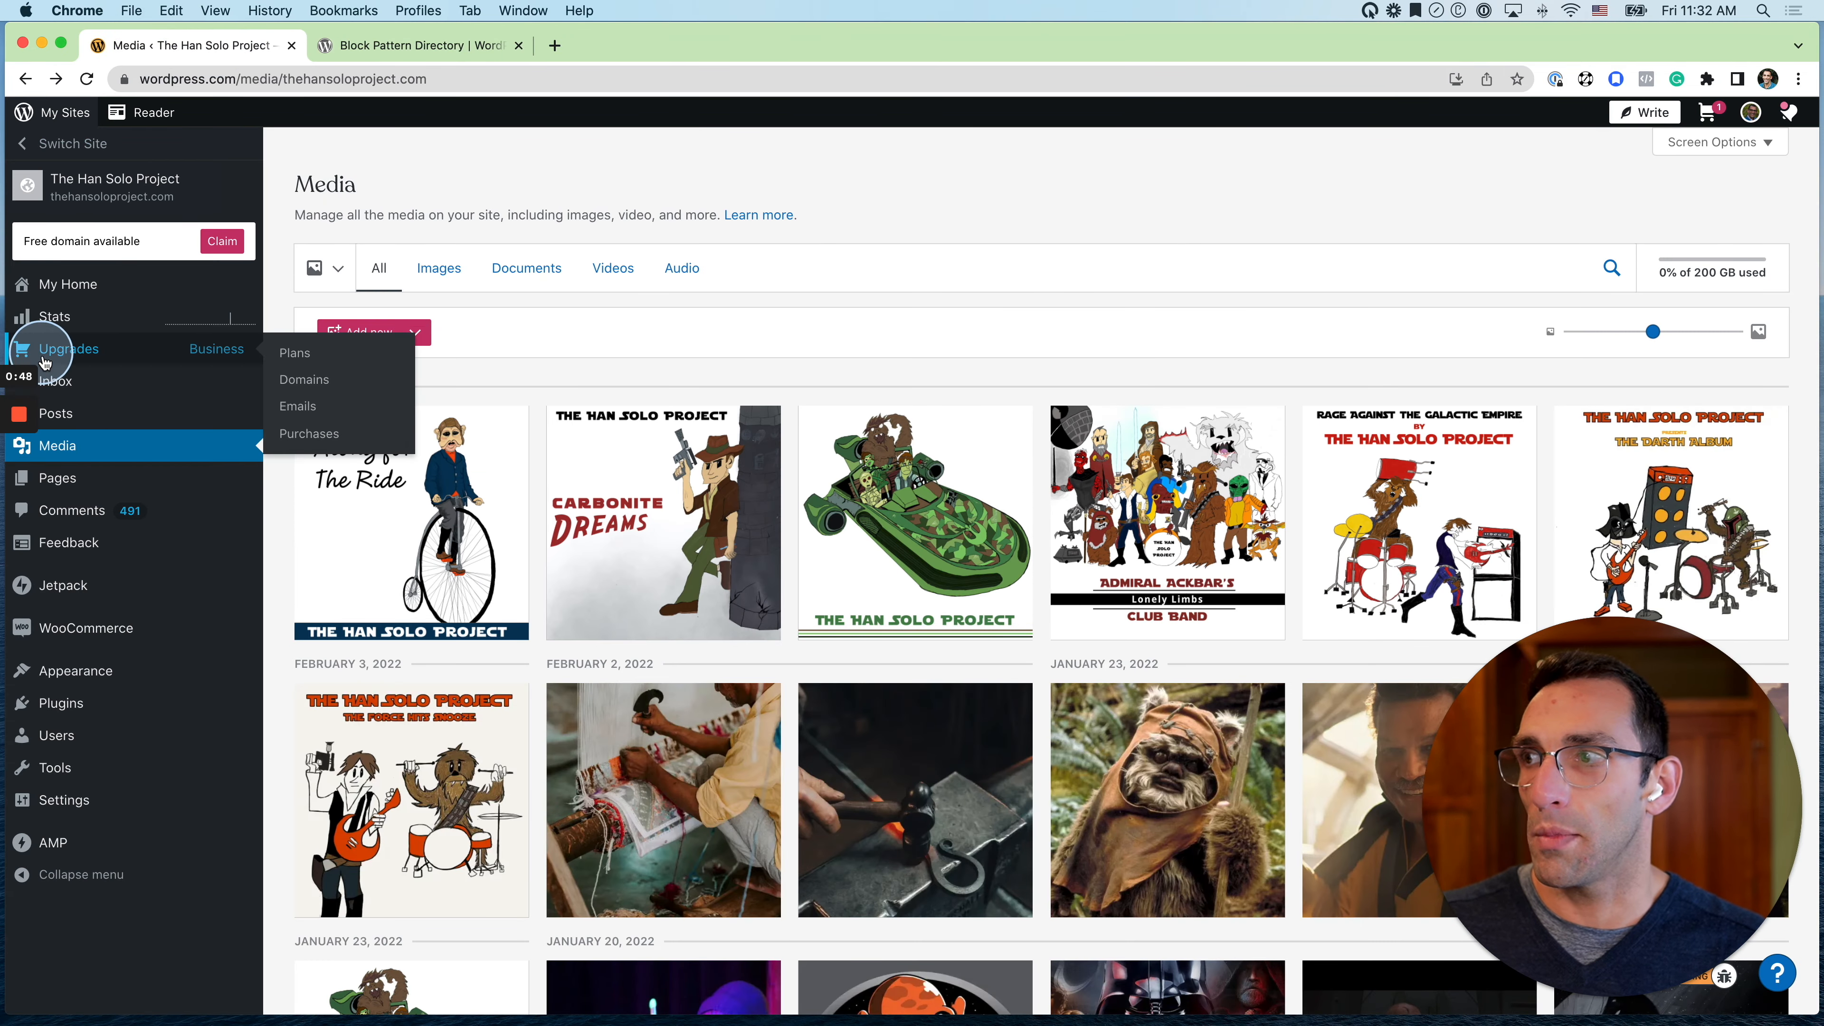
mouse_move(69, 477)
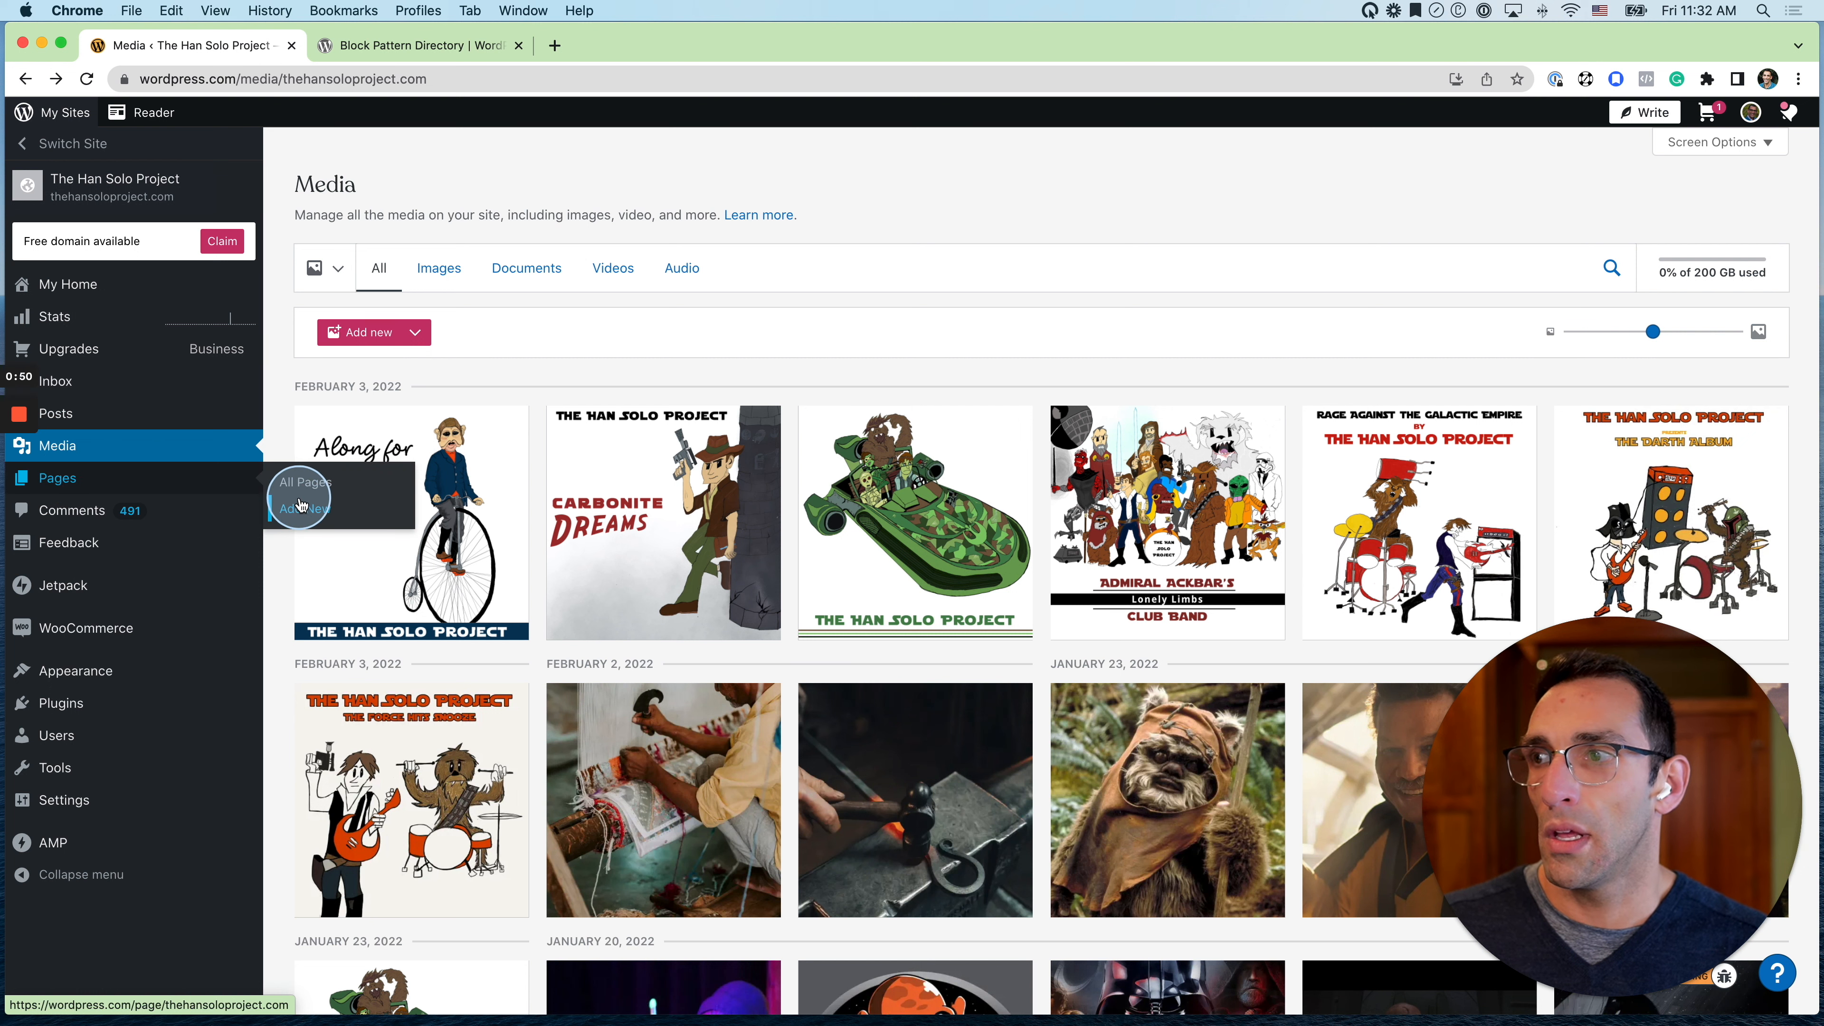
click(300, 503)
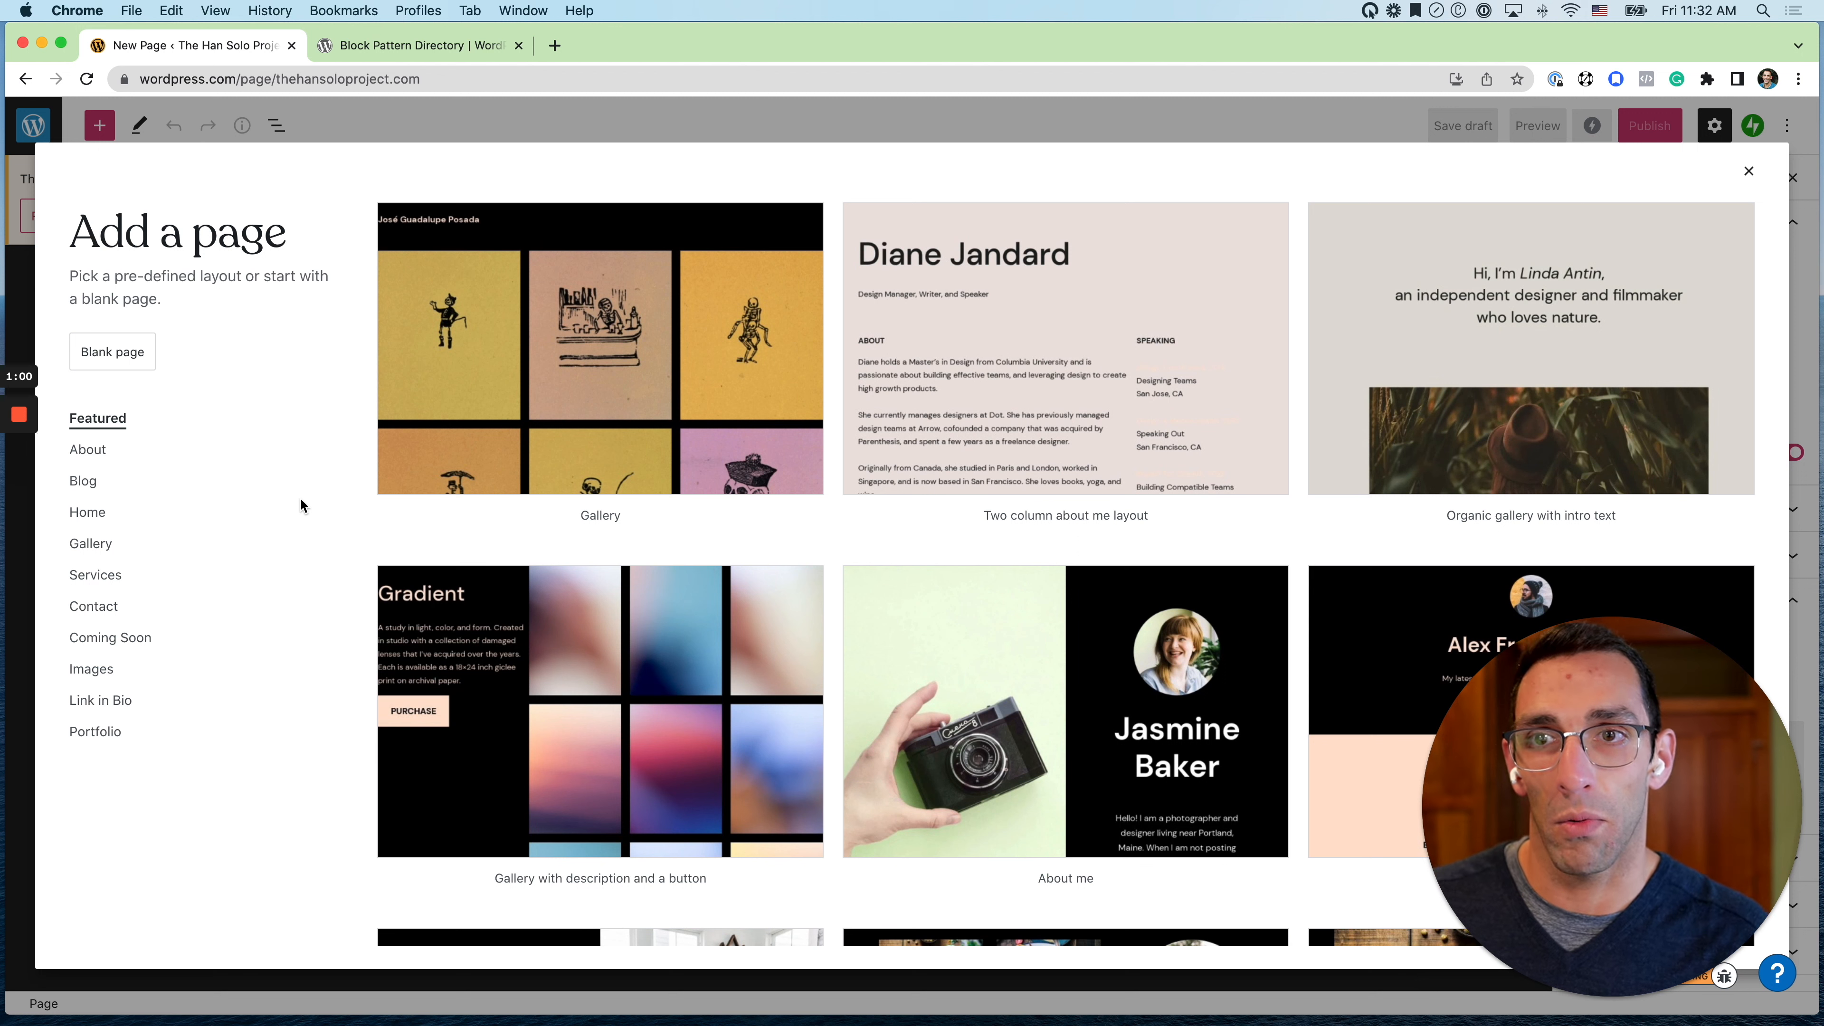
scroll(892, 400, down, 5)
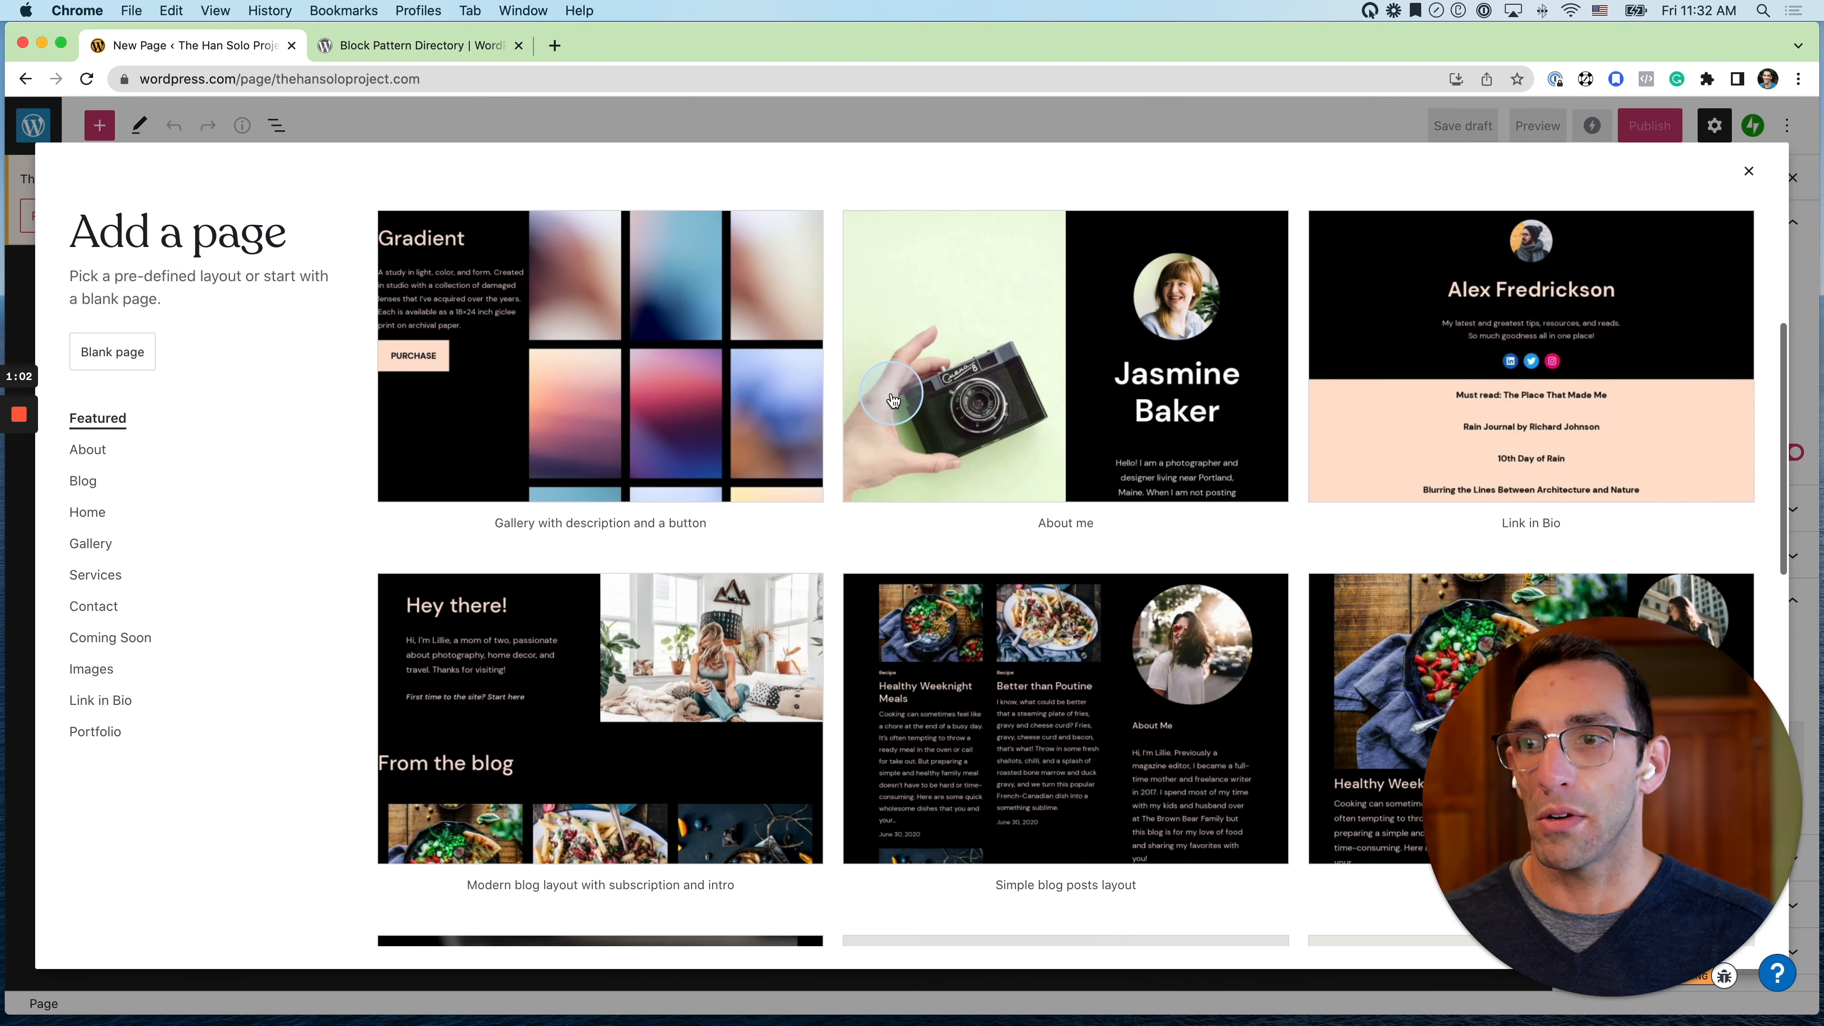
scroll(892, 400, down, 3)
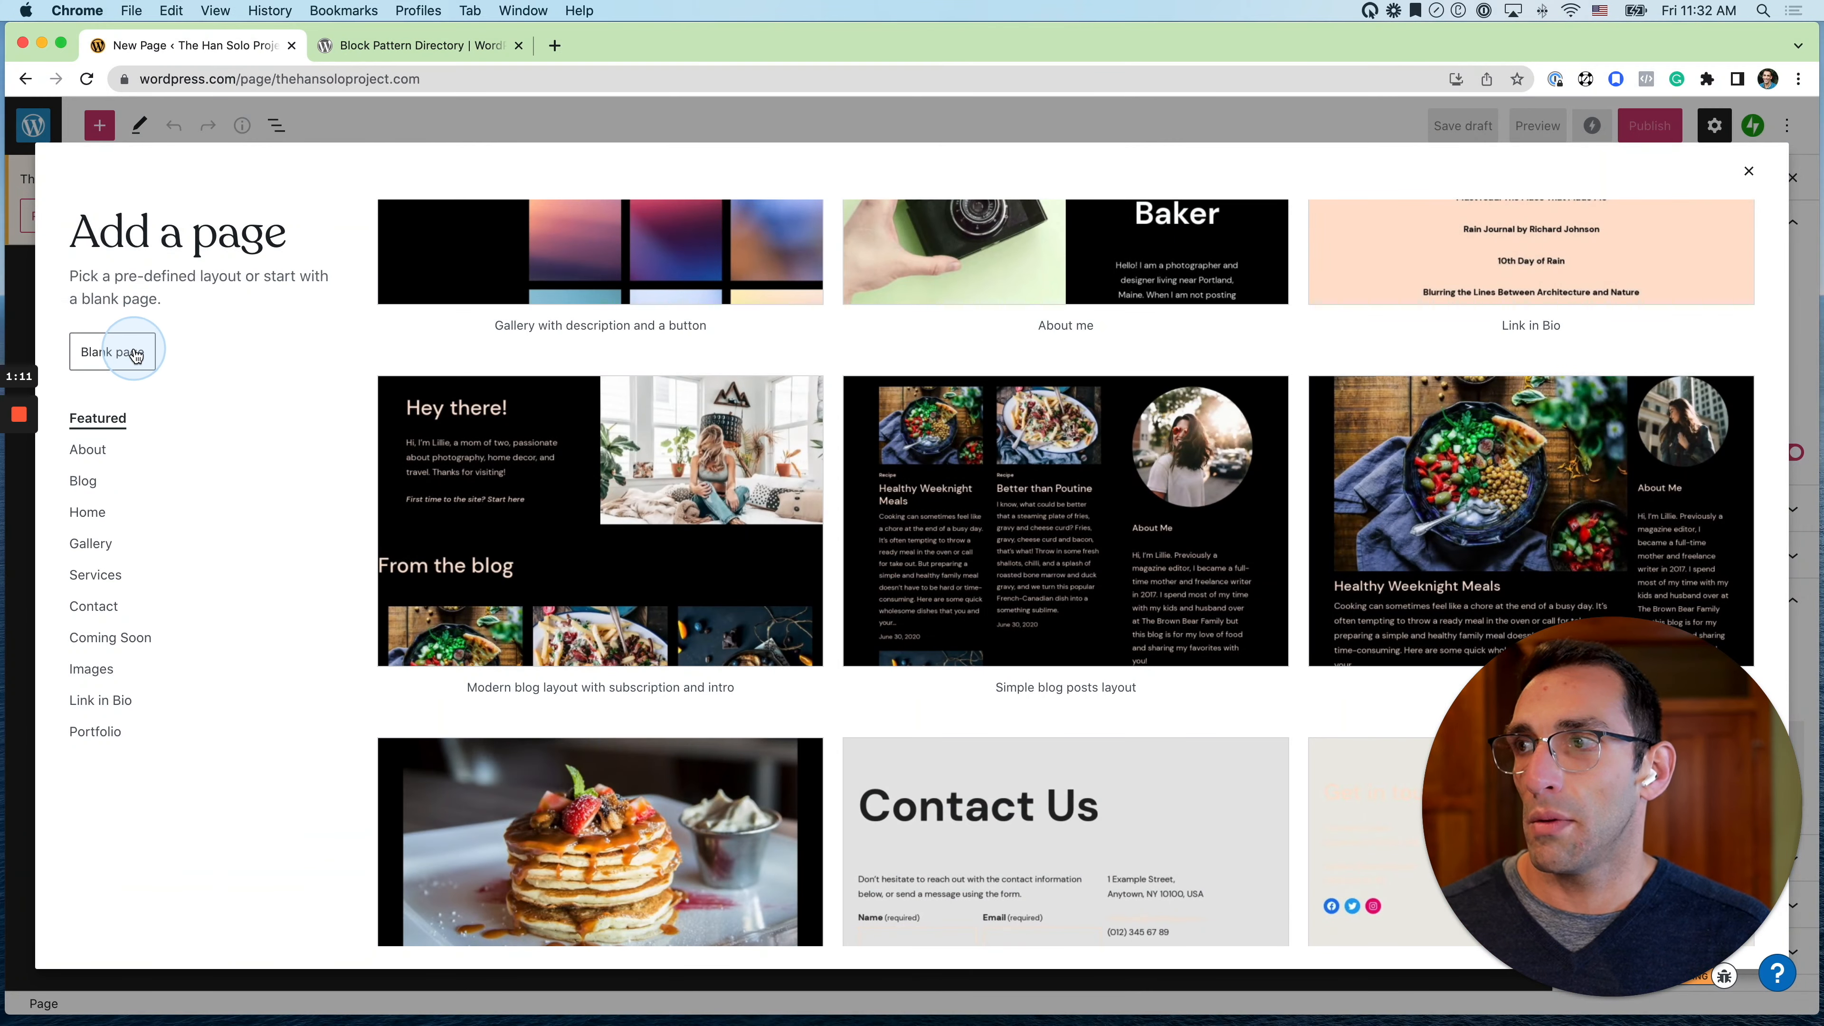
click(135, 354)
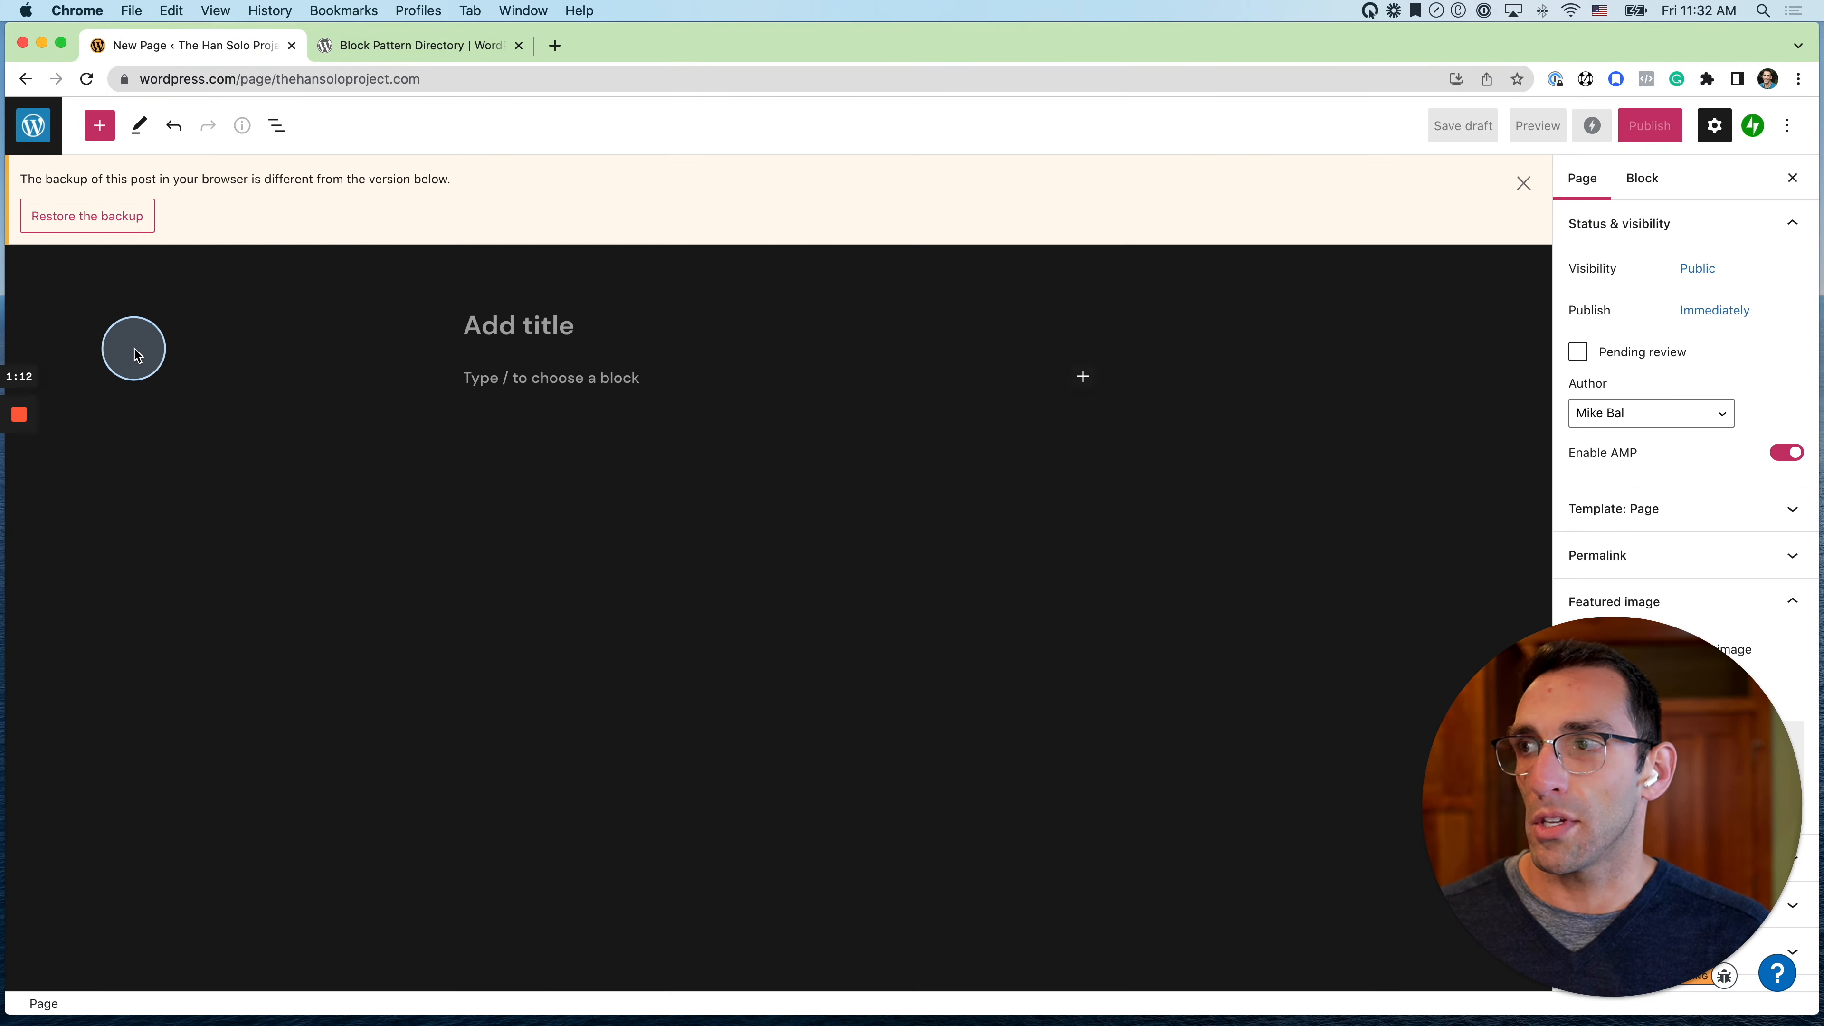
Return to the pattern directory and open the details of the "Short text surrounded by round images" pattern
click(399, 63)
mouse_move(1168, 431)
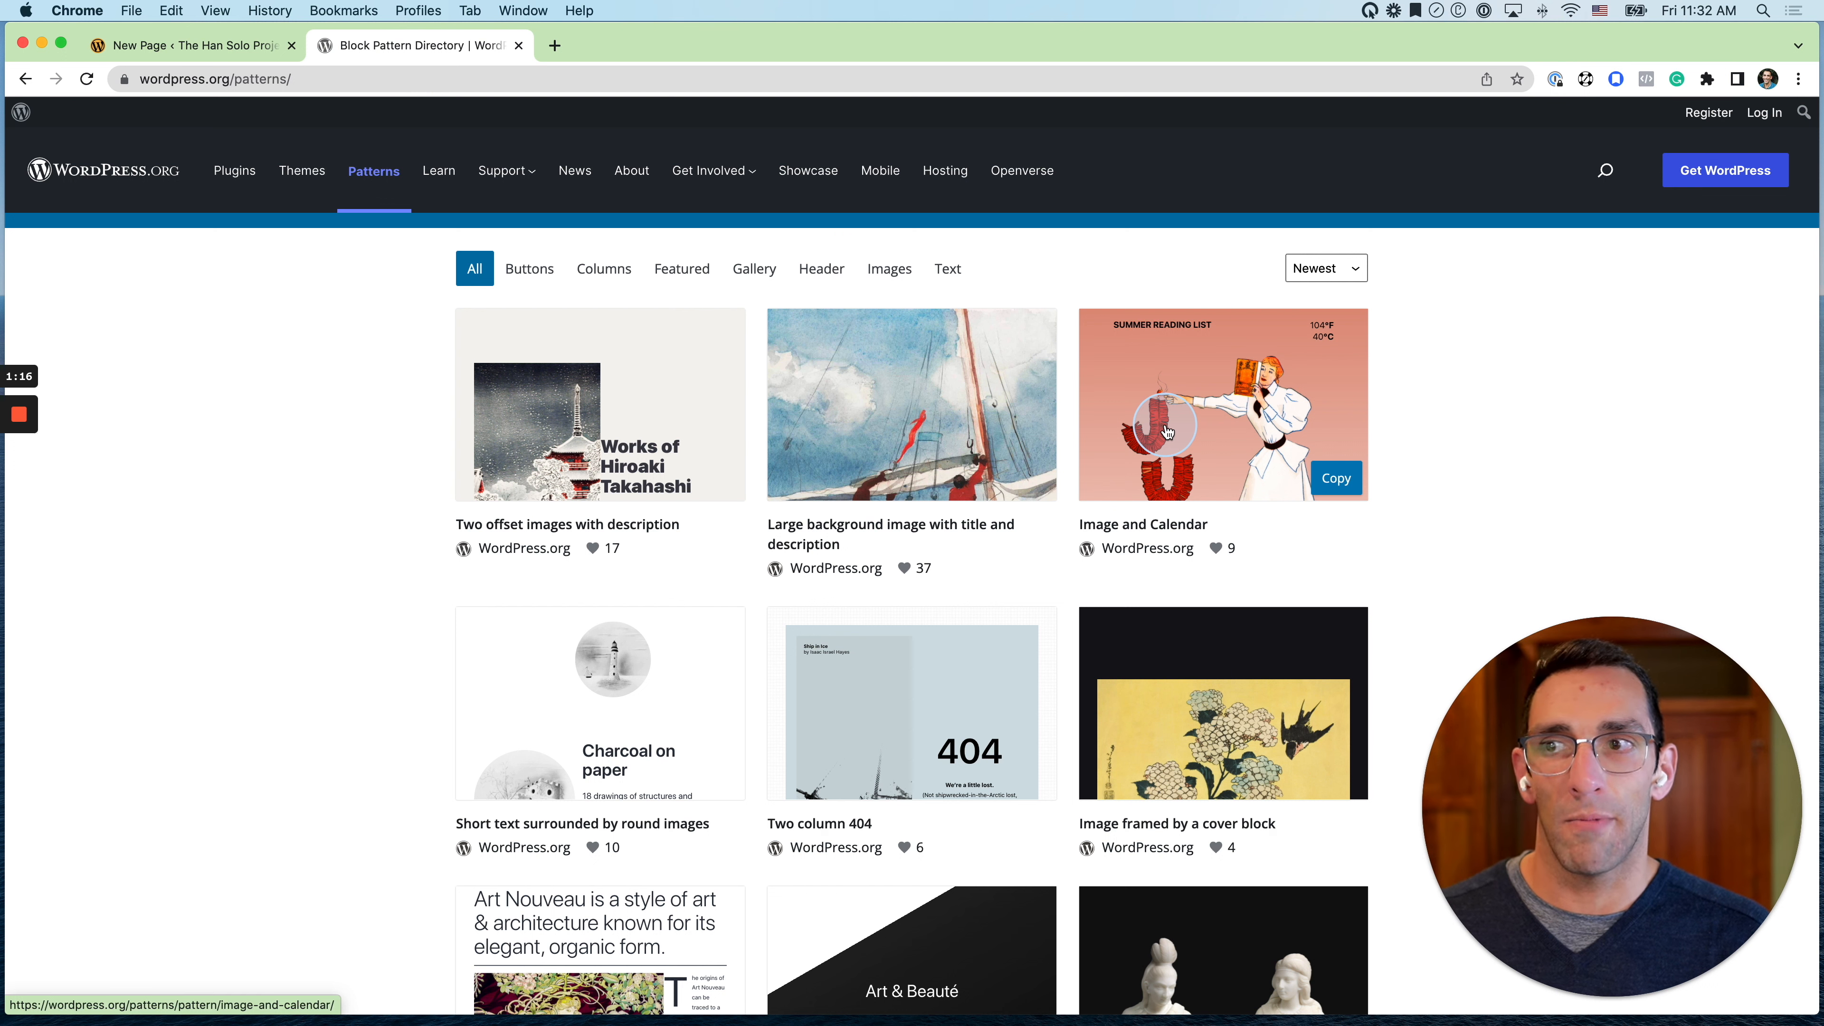
mouse_move(682, 689)
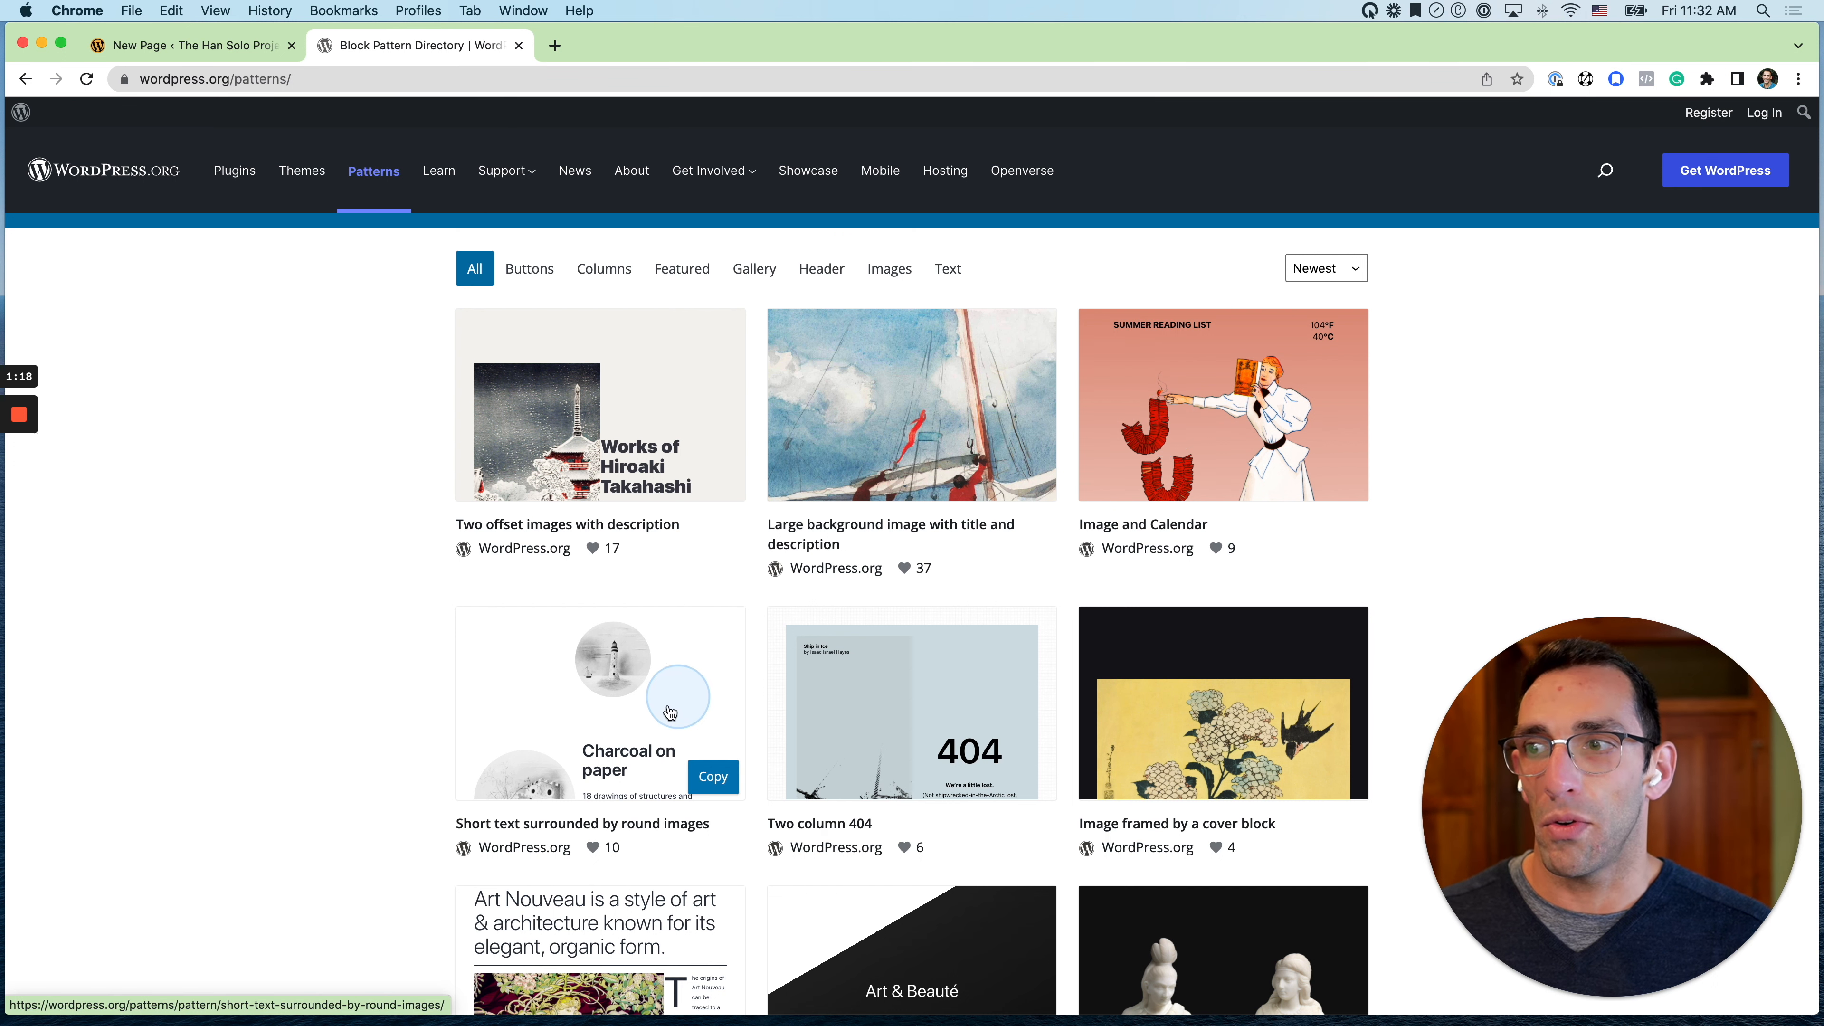
scroll(682, 647, down, 2)
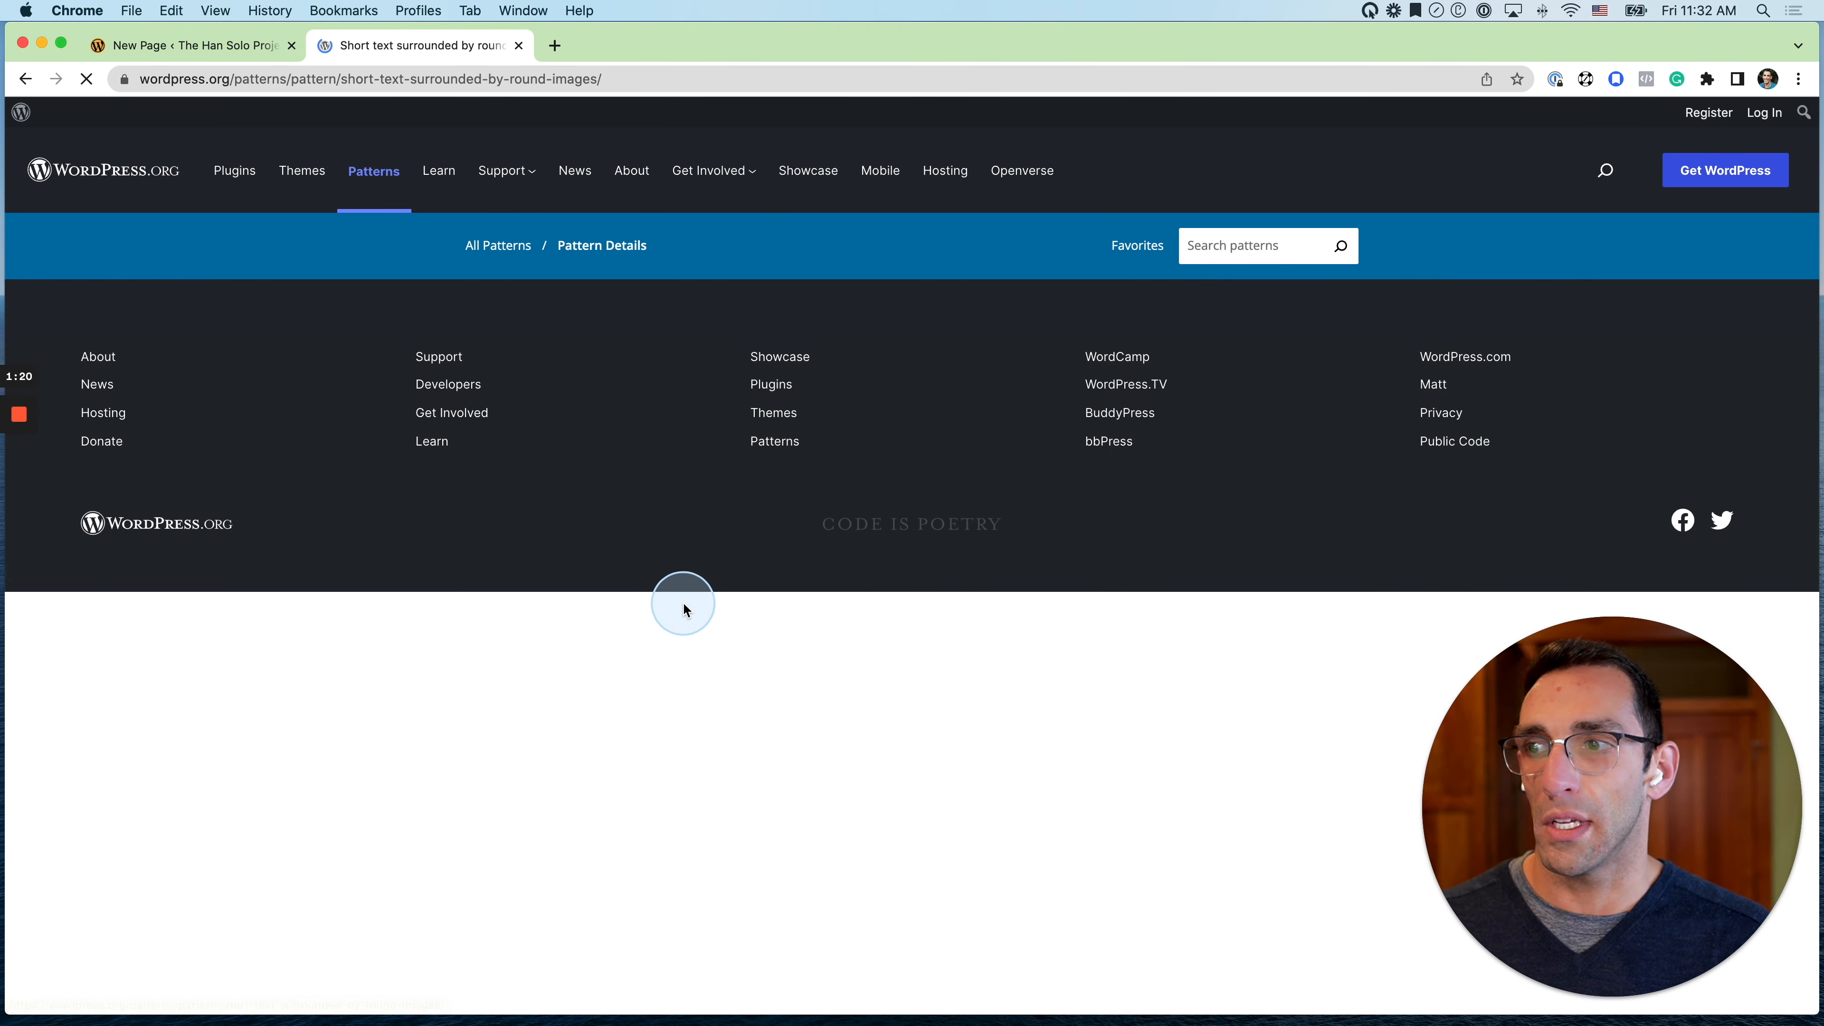
Look through the preview of the "Short text surrounded by round images" pattern and copy the pattern
scroll(1052, 683, down, 4)
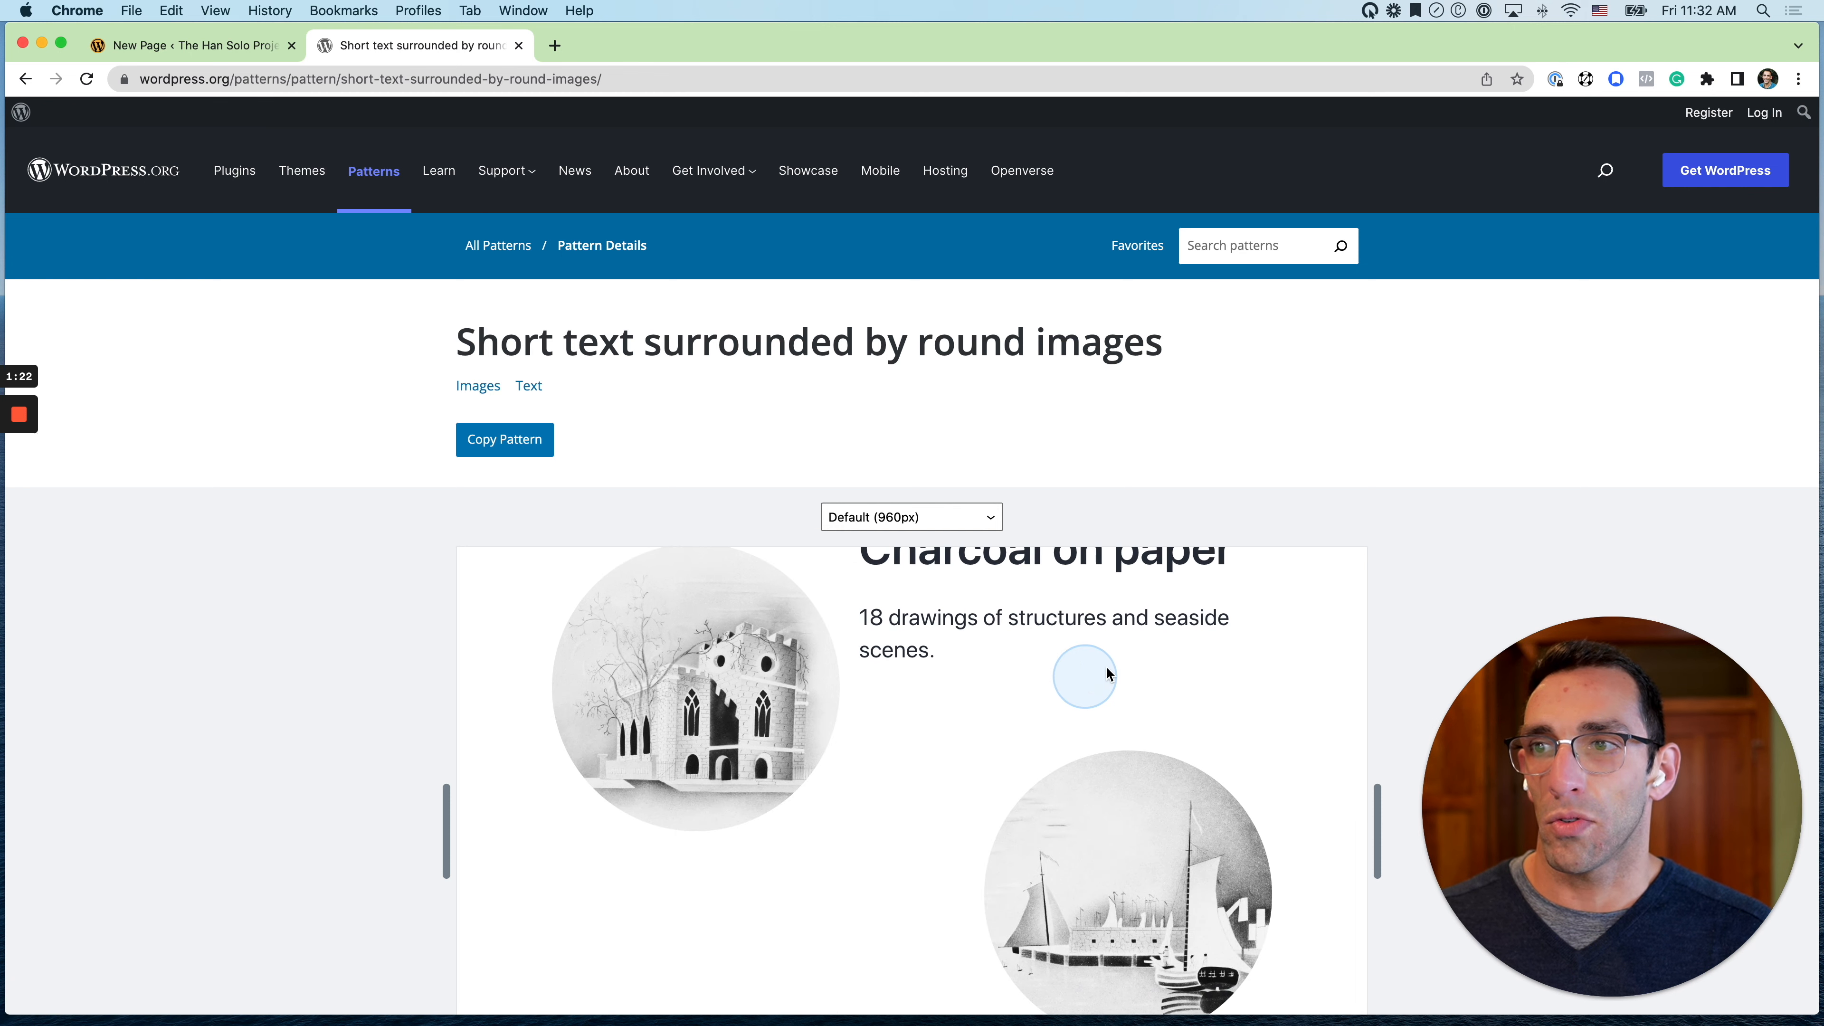
scroll(986, 686, up, 5)
scroll(987, 692, up, 1)
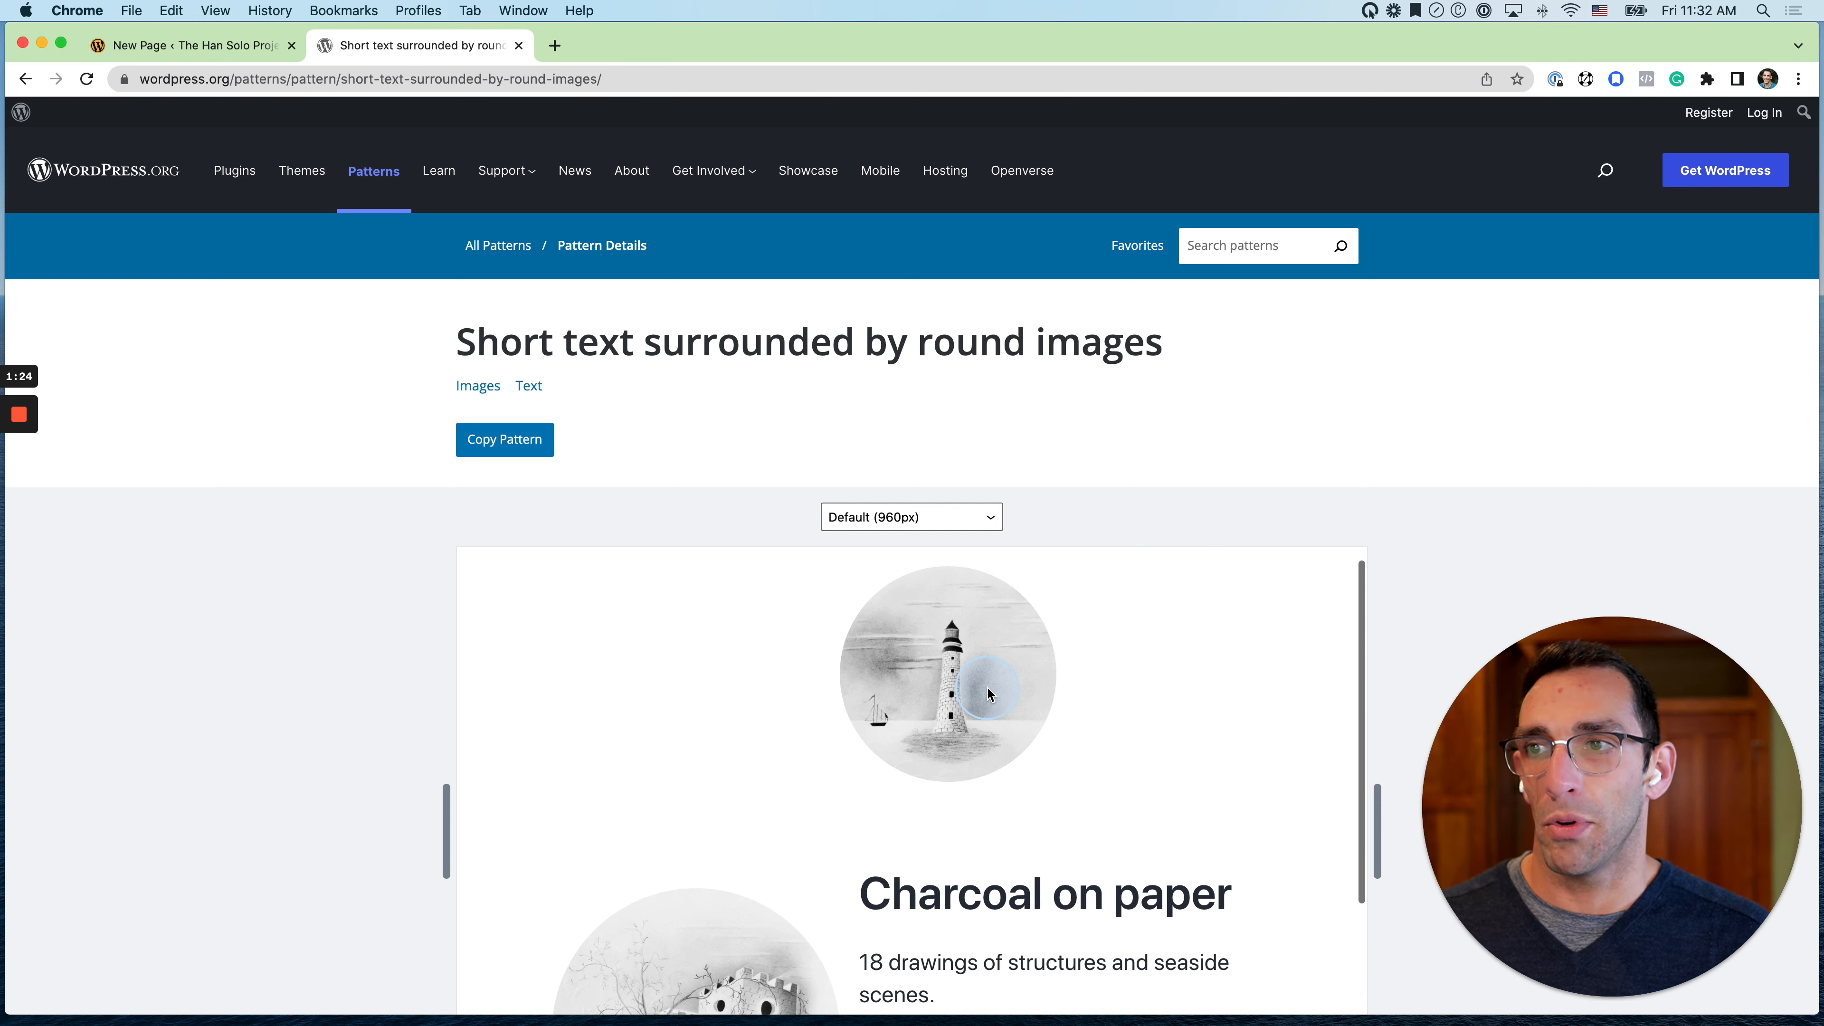
scroll(987, 688, down, 3)
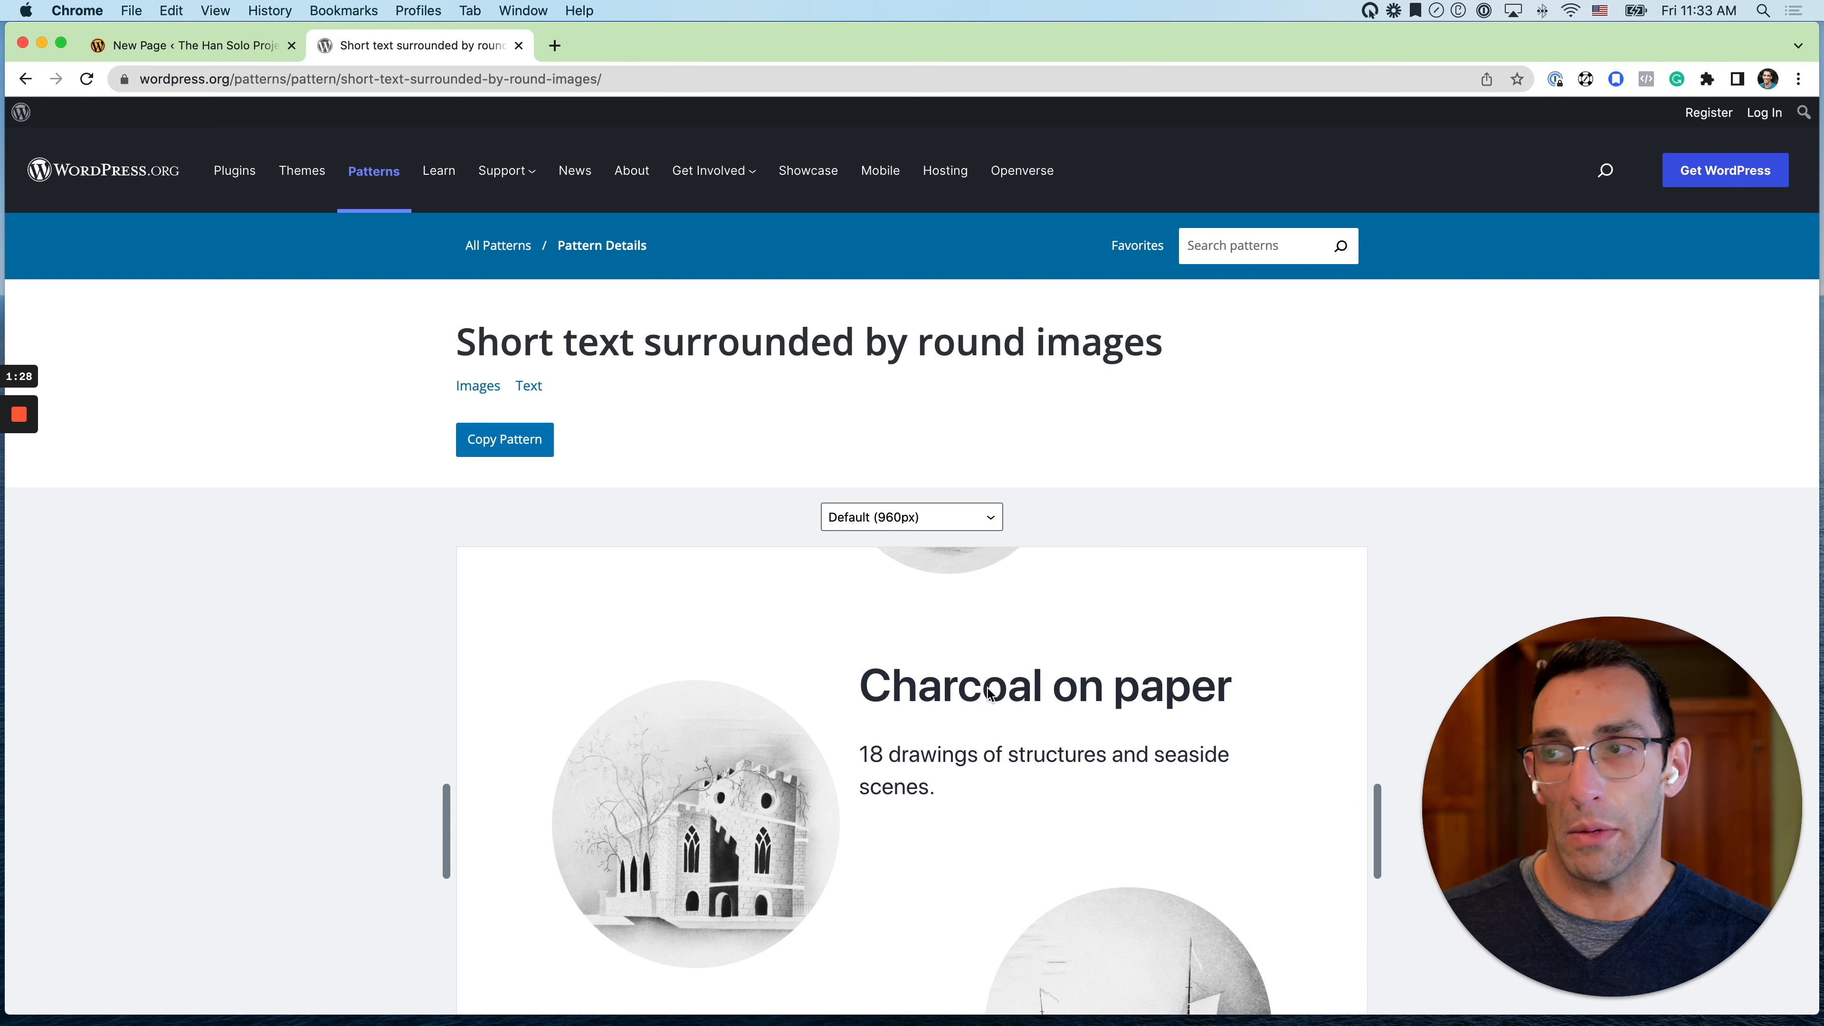
click(489, 446)
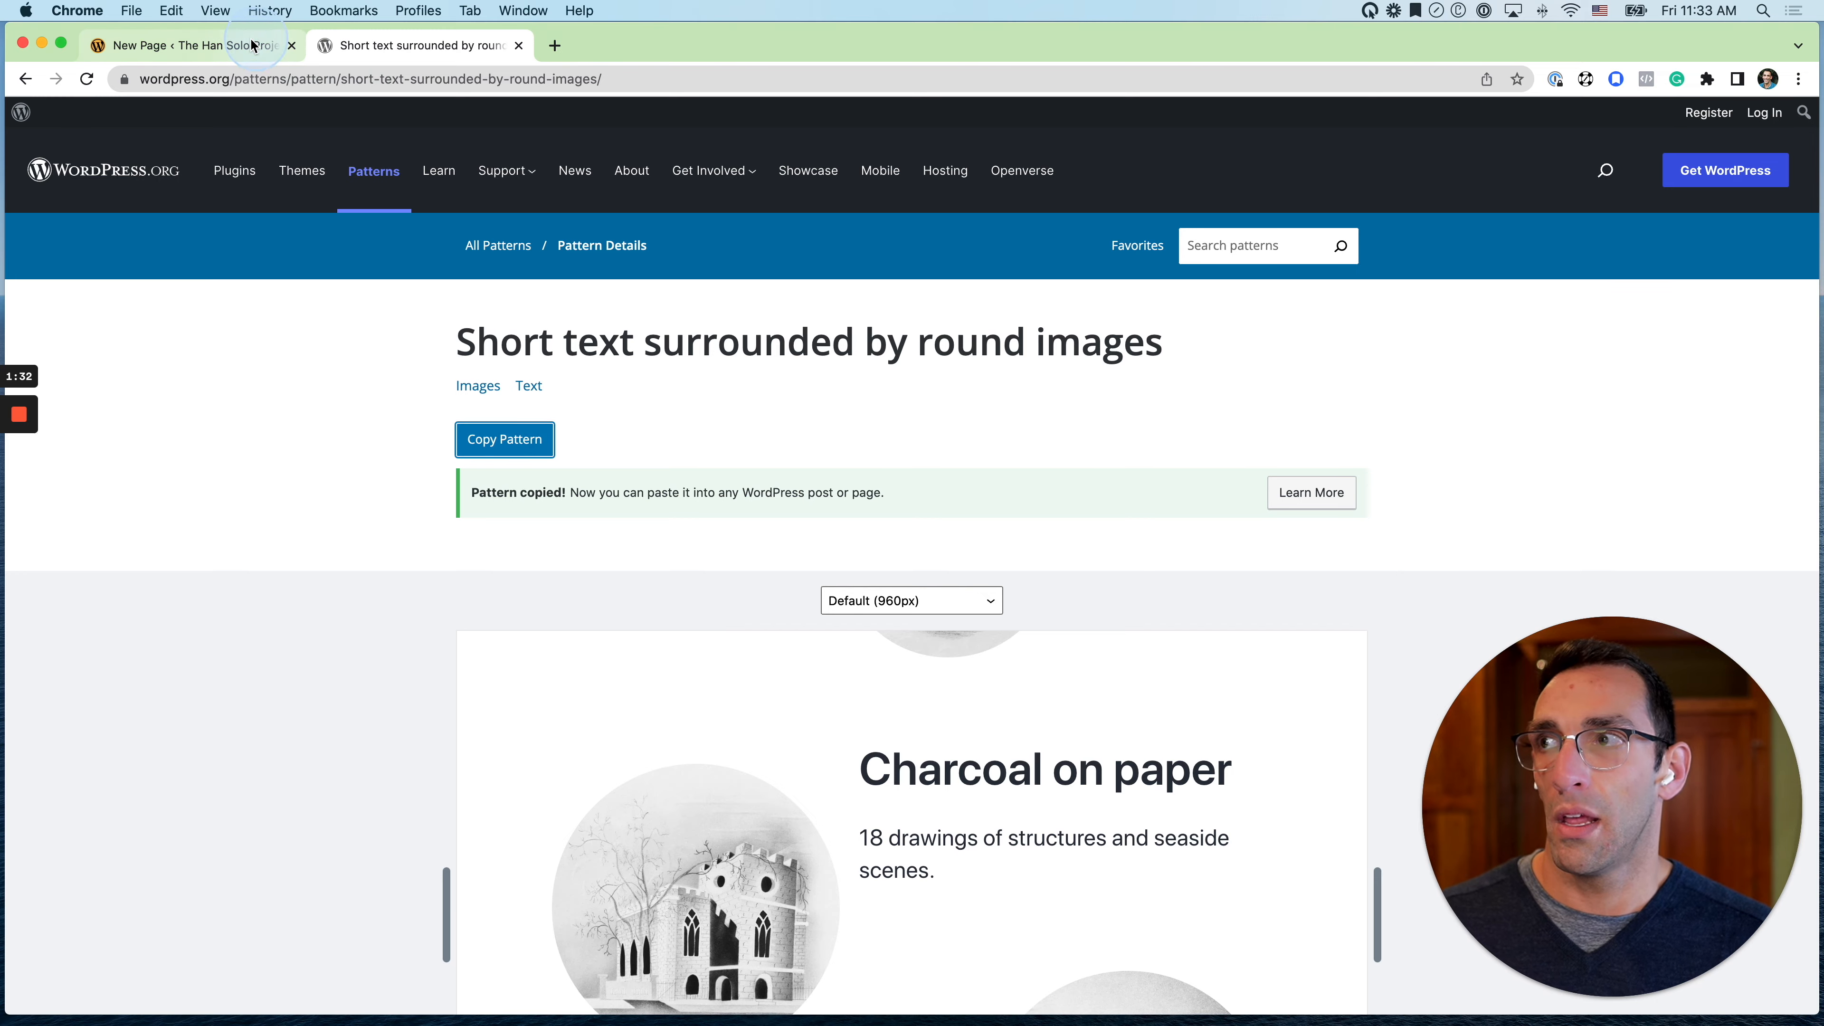
Paste the copied pattern into the empty paragraph block of the new page in the WordPress.com editor
click(216, 45)
click(598, 385)
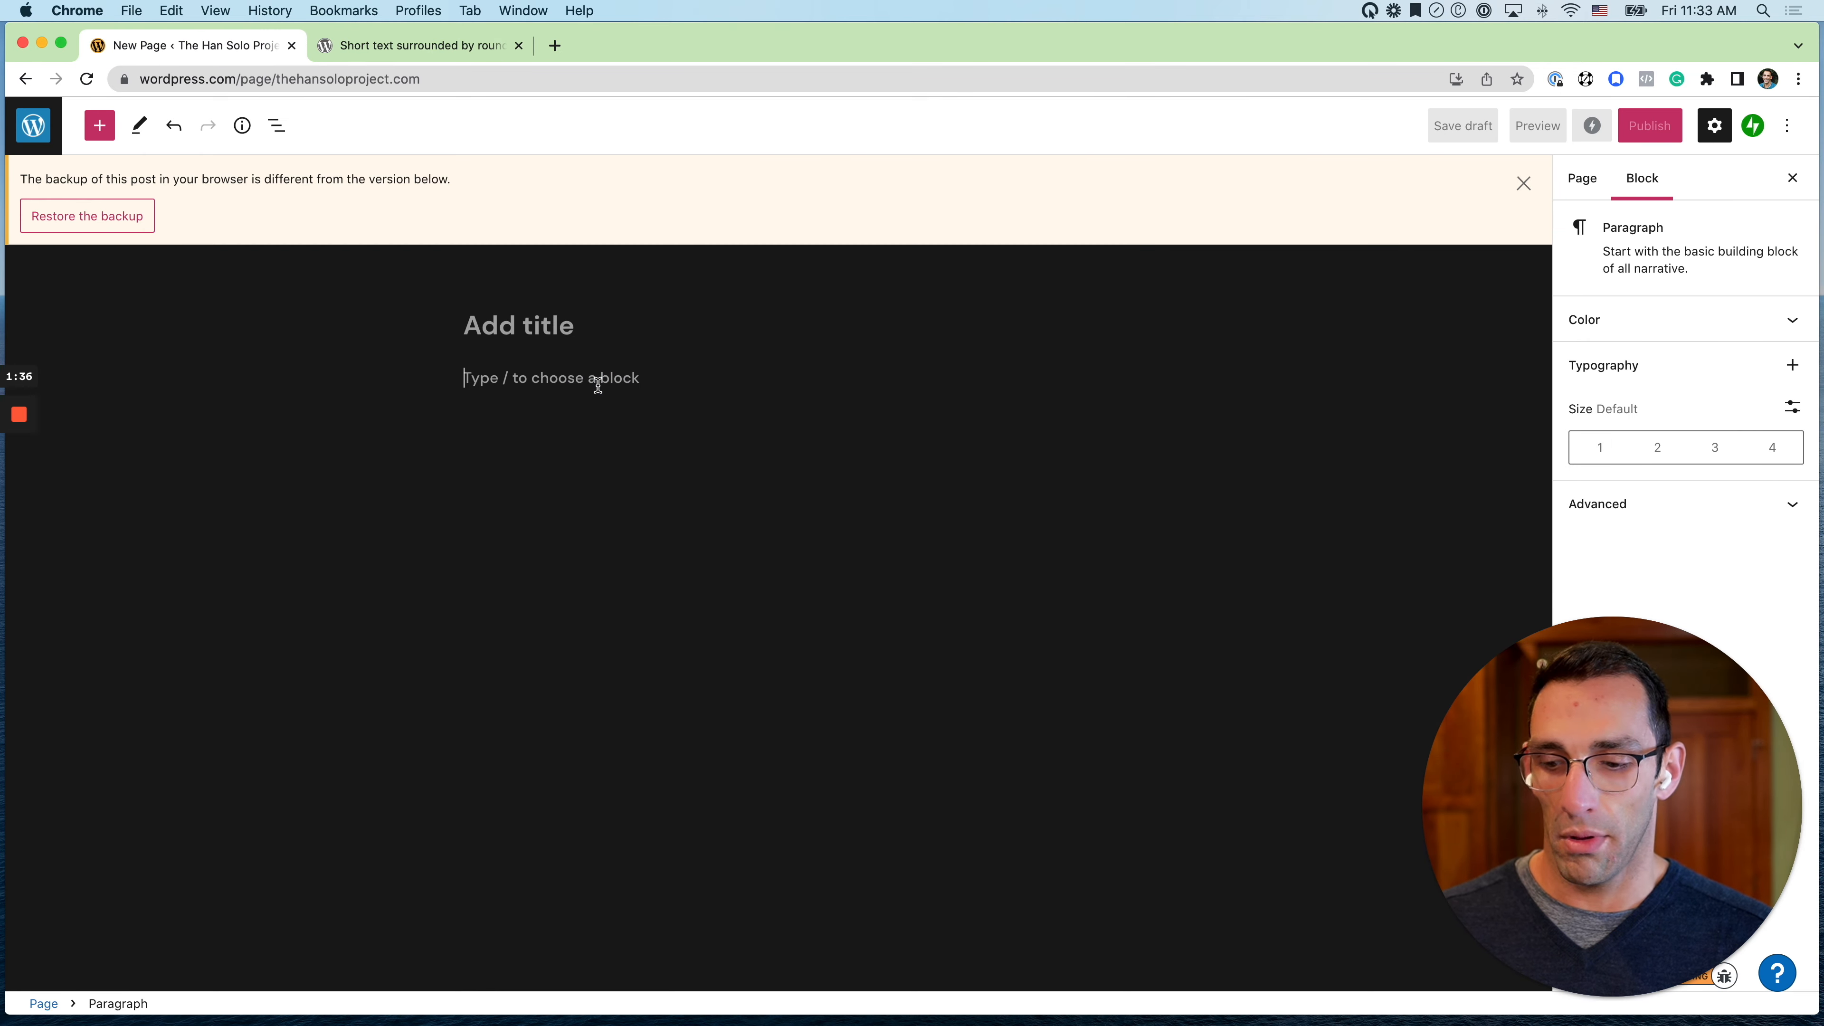
click(597, 386)
key(super+v)
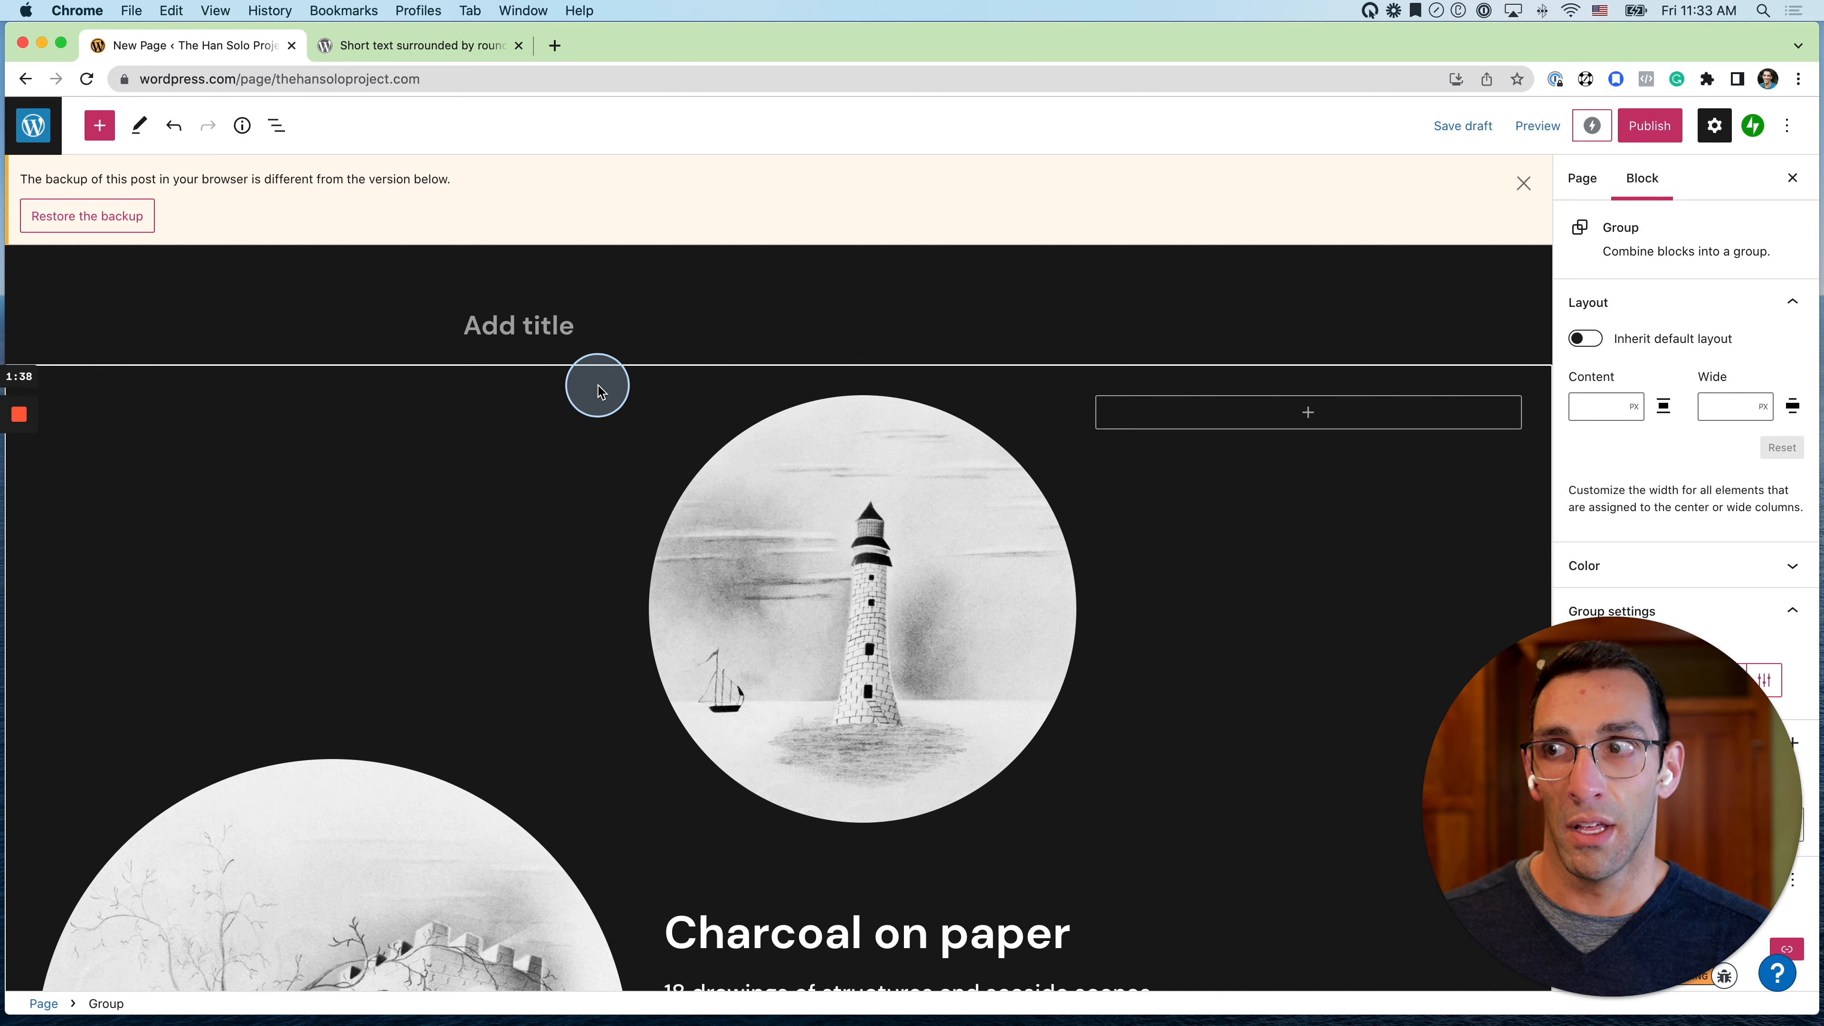
Replace the round lighthouse image with the green camouflage speeder artwork from the media library
scroll(597, 391, down, 2)
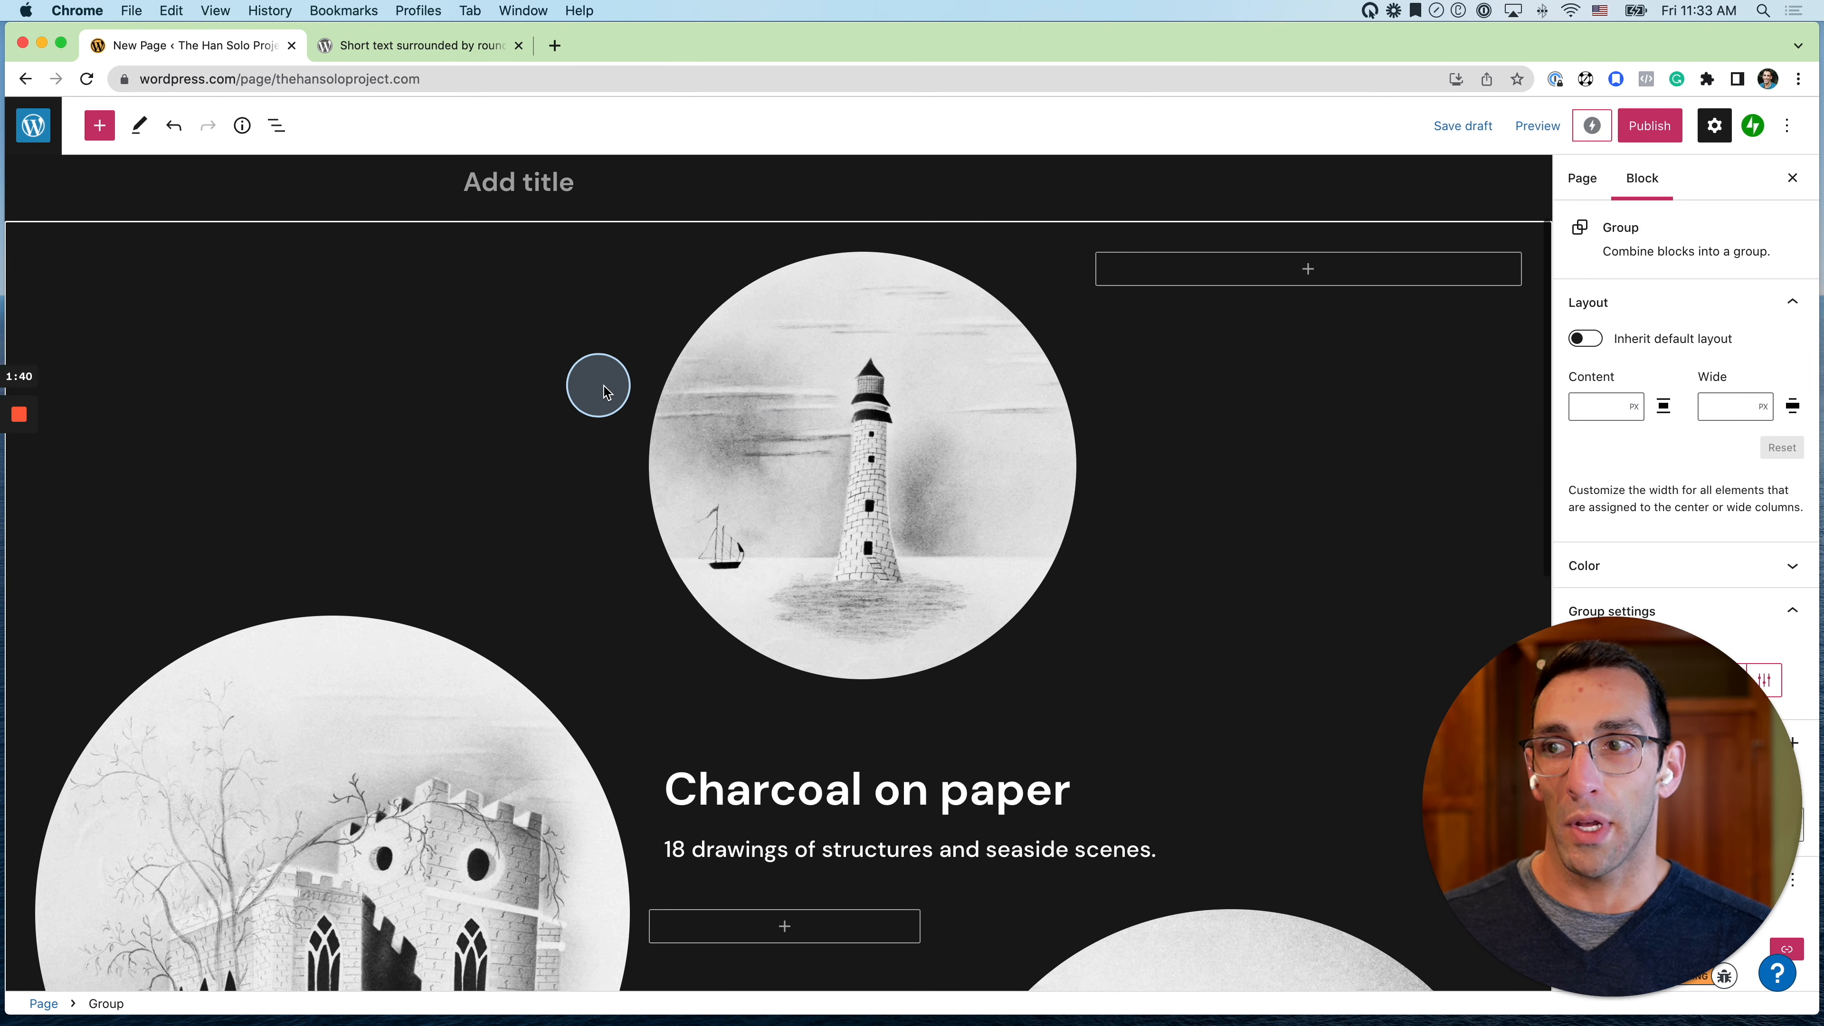
click(868, 450)
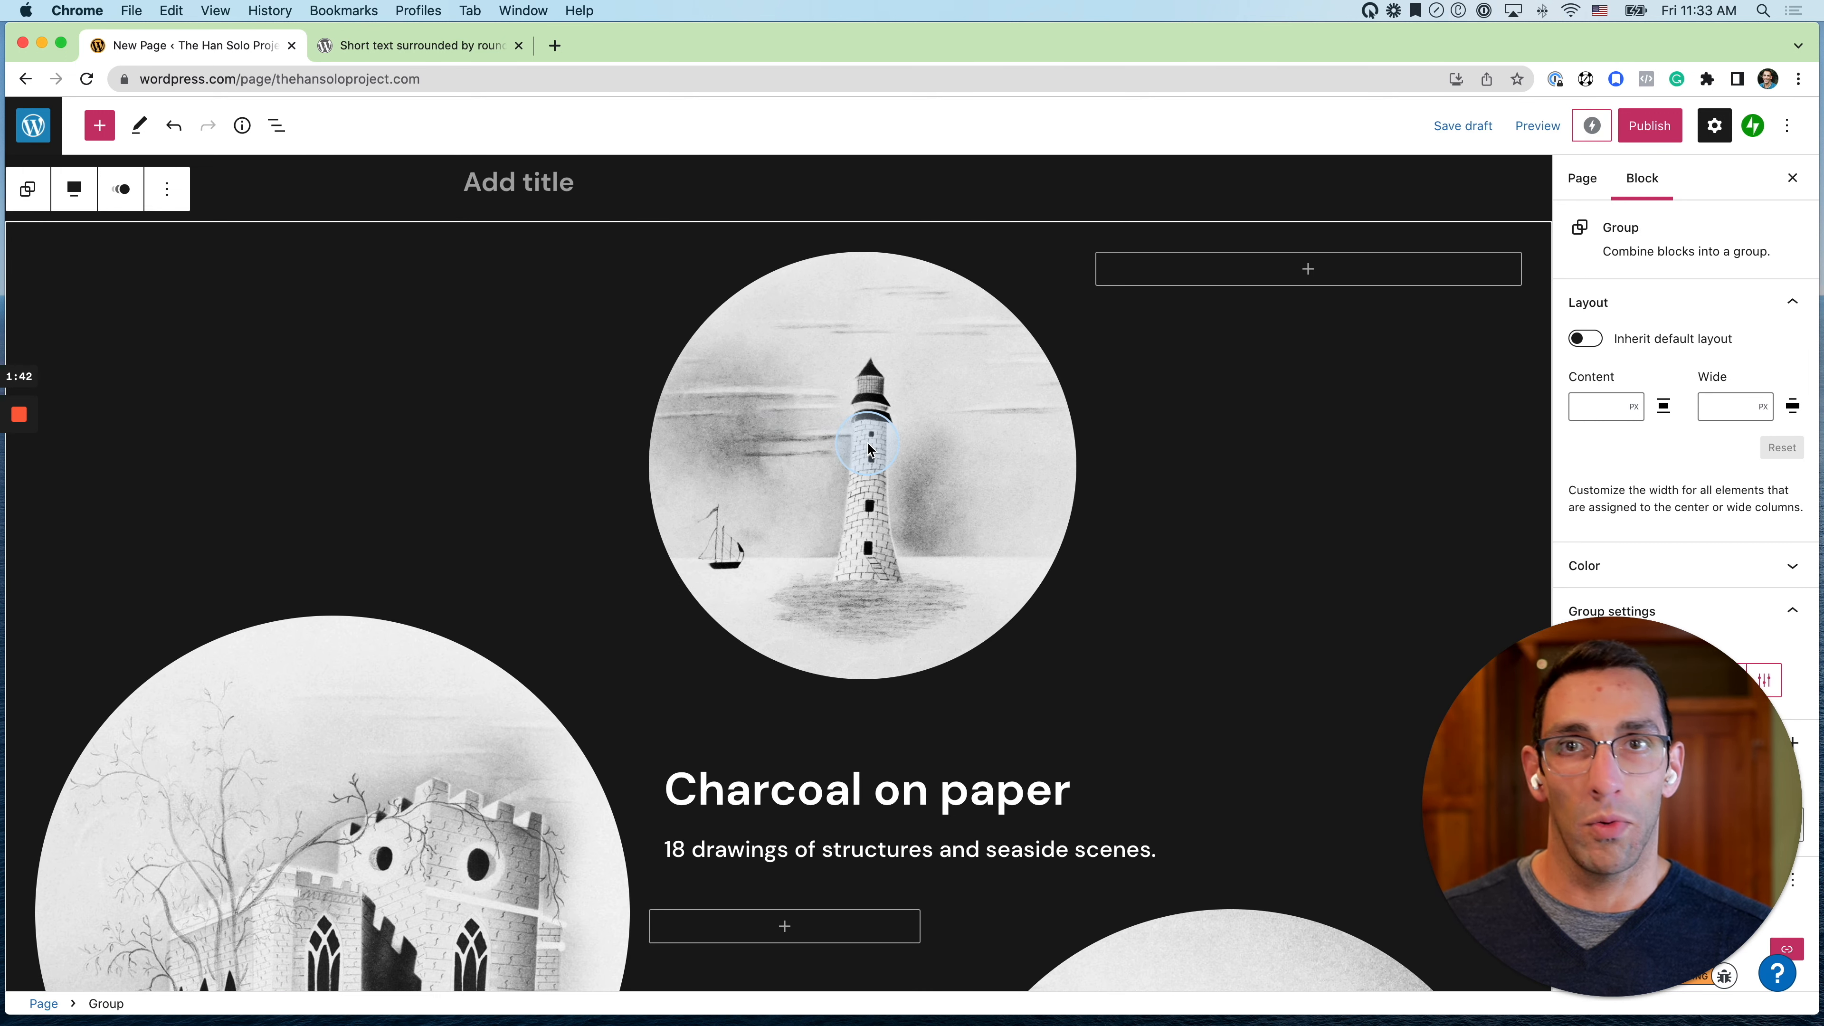
click(869, 450)
click(1111, 218)
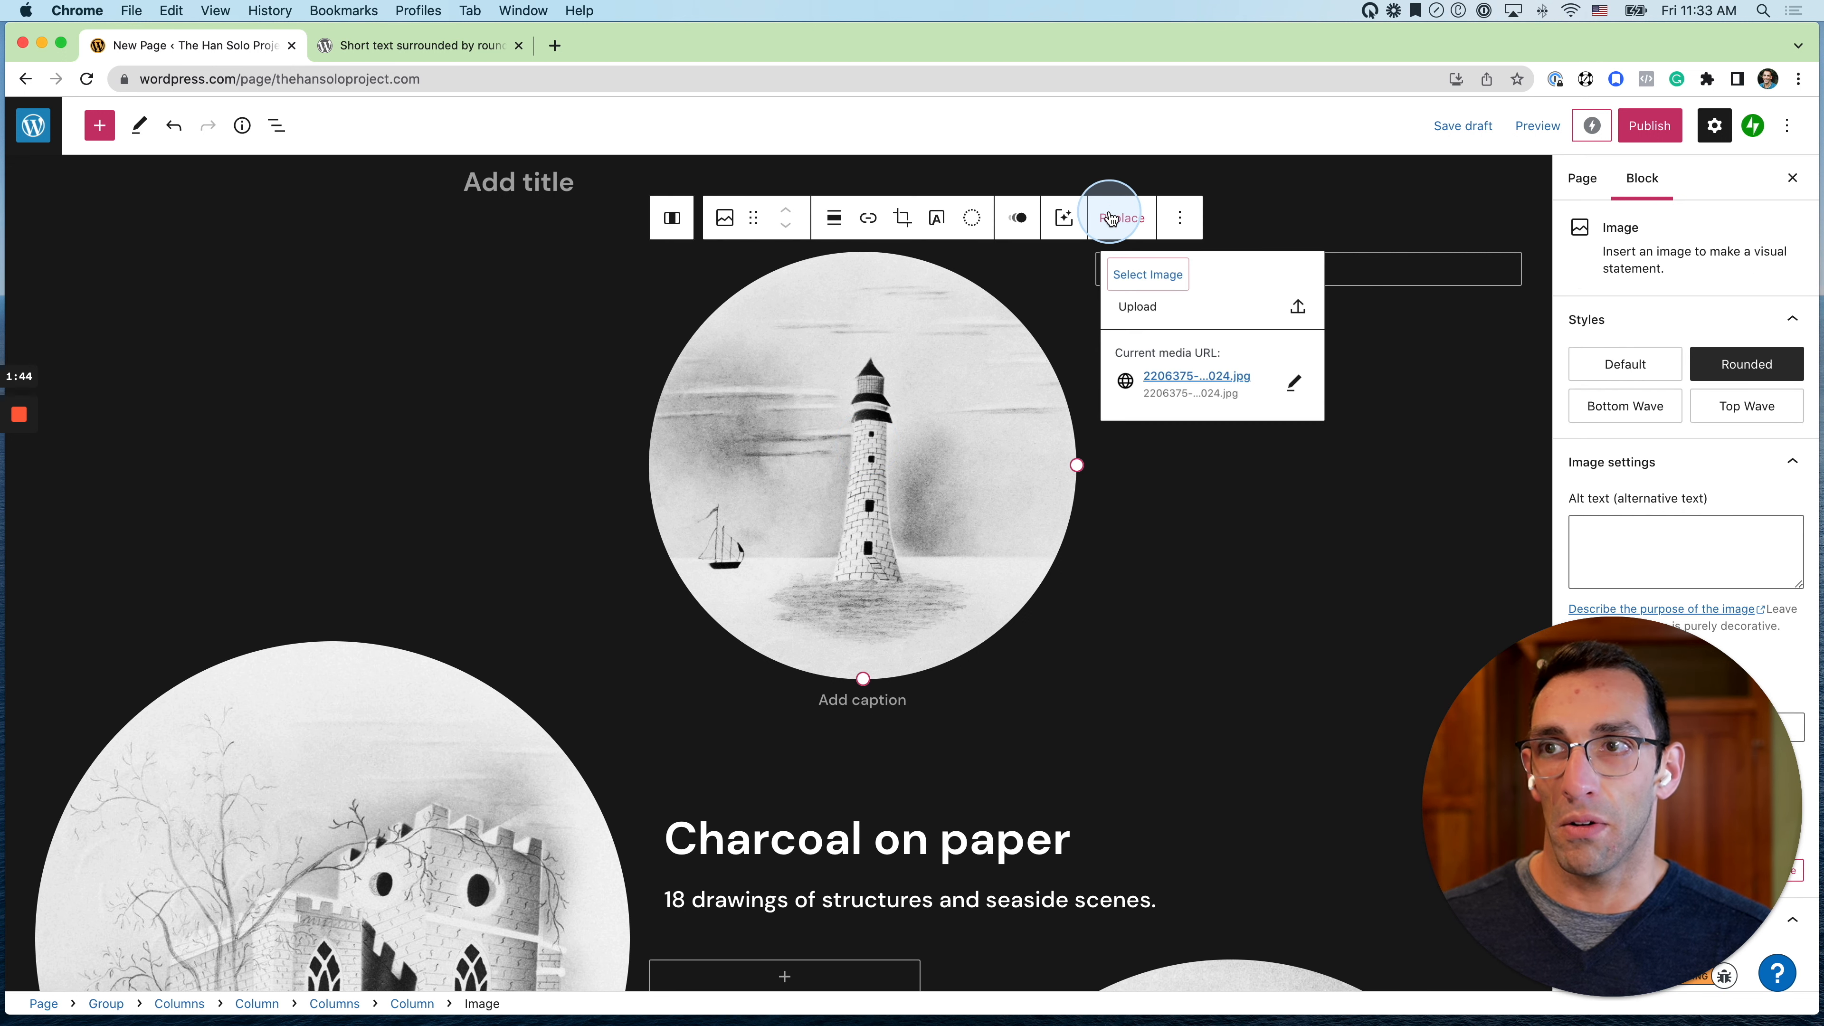
click(1164, 280)
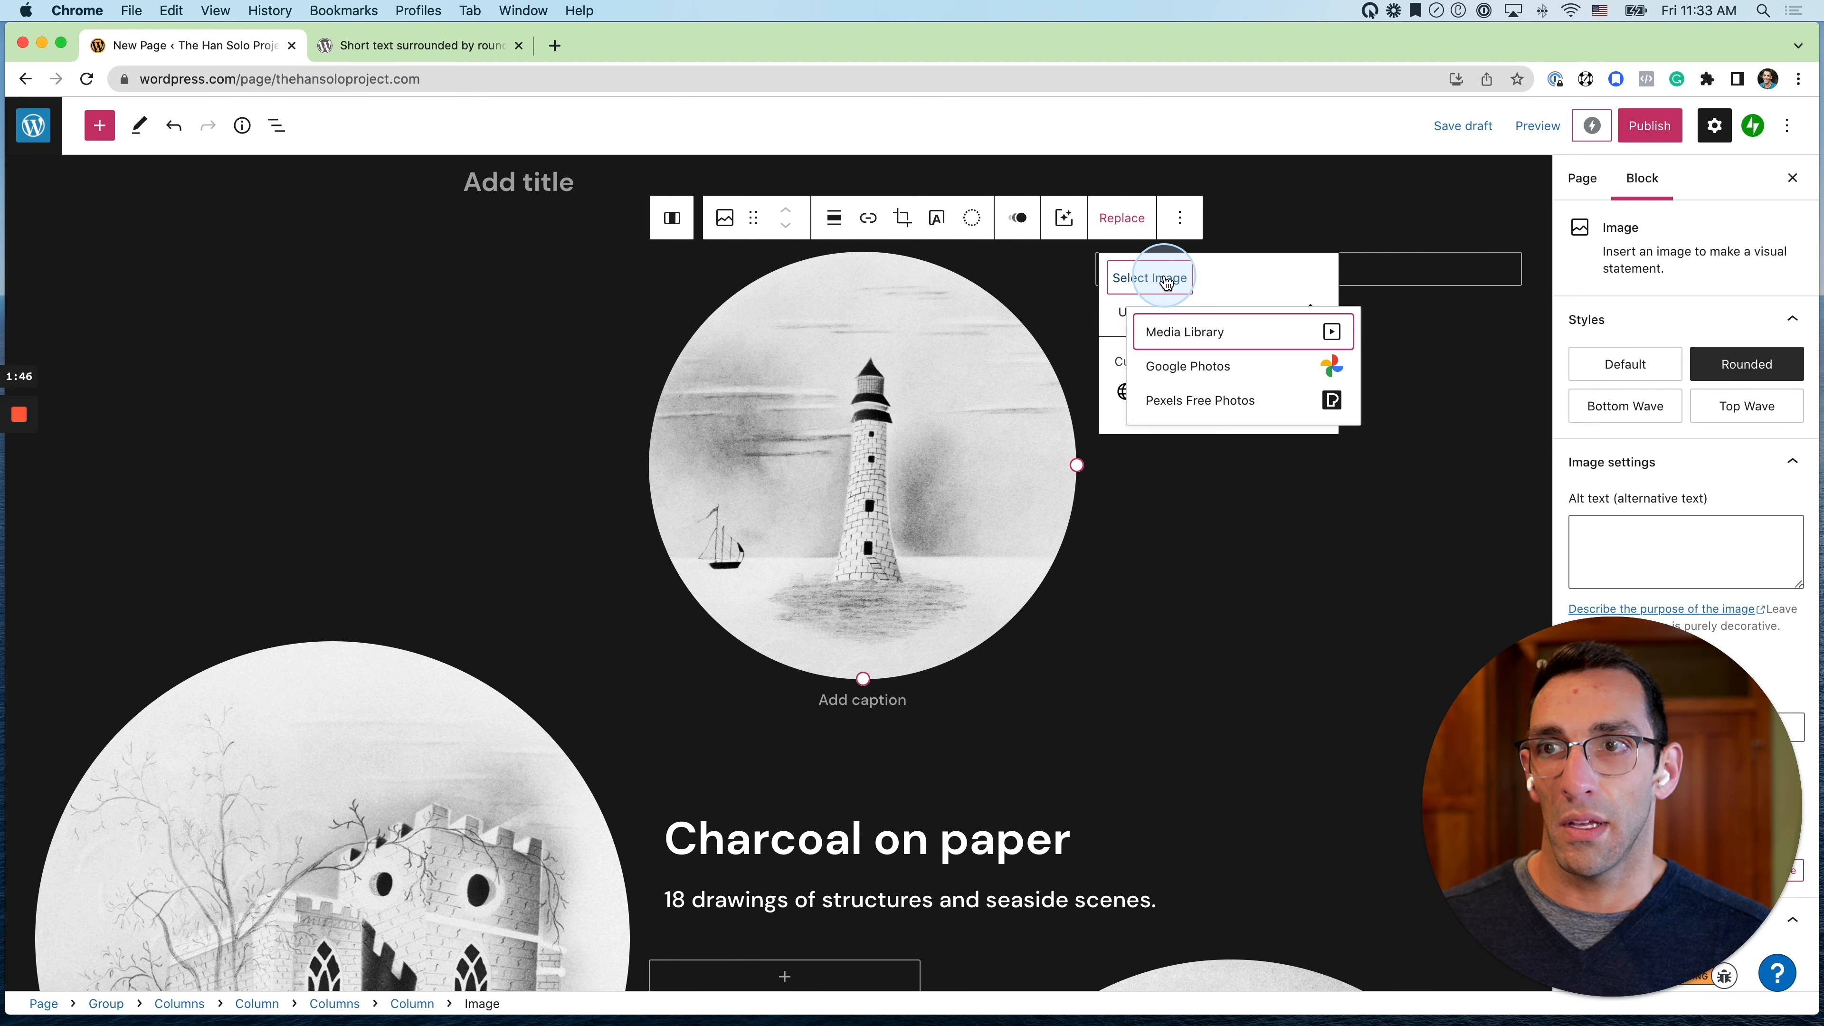
click(1199, 329)
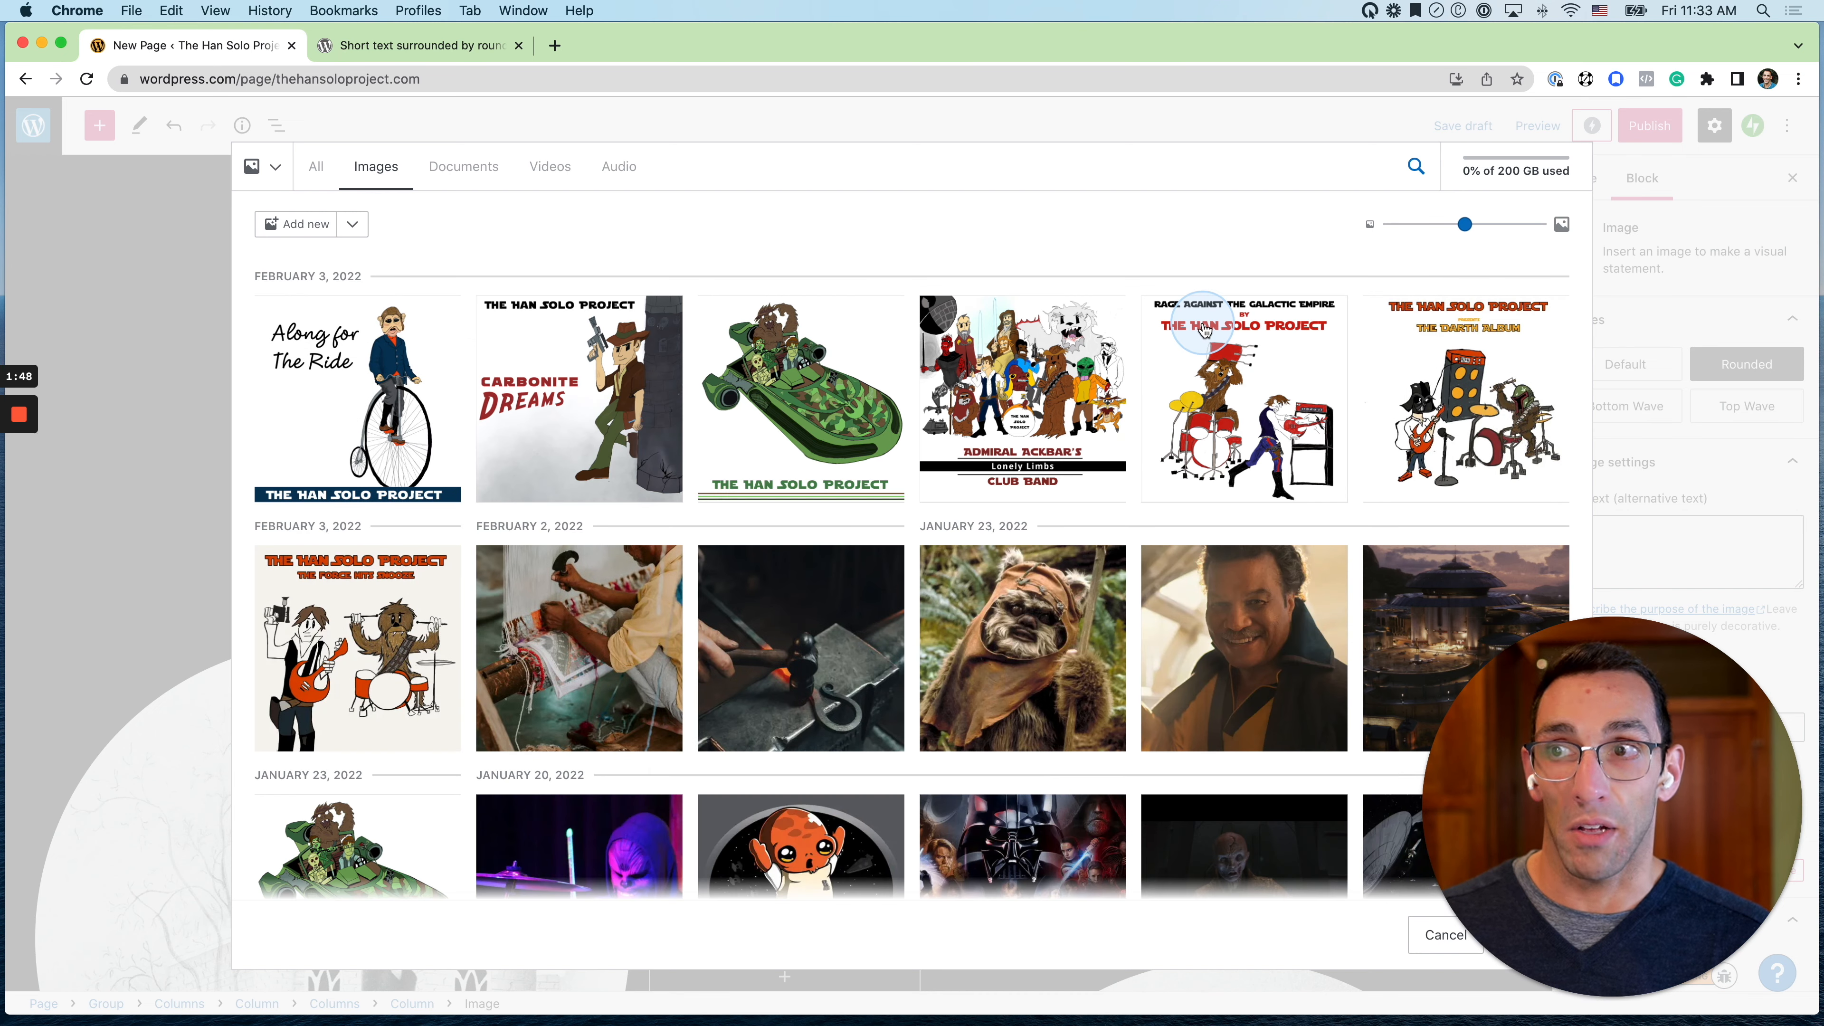
click(793, 380)
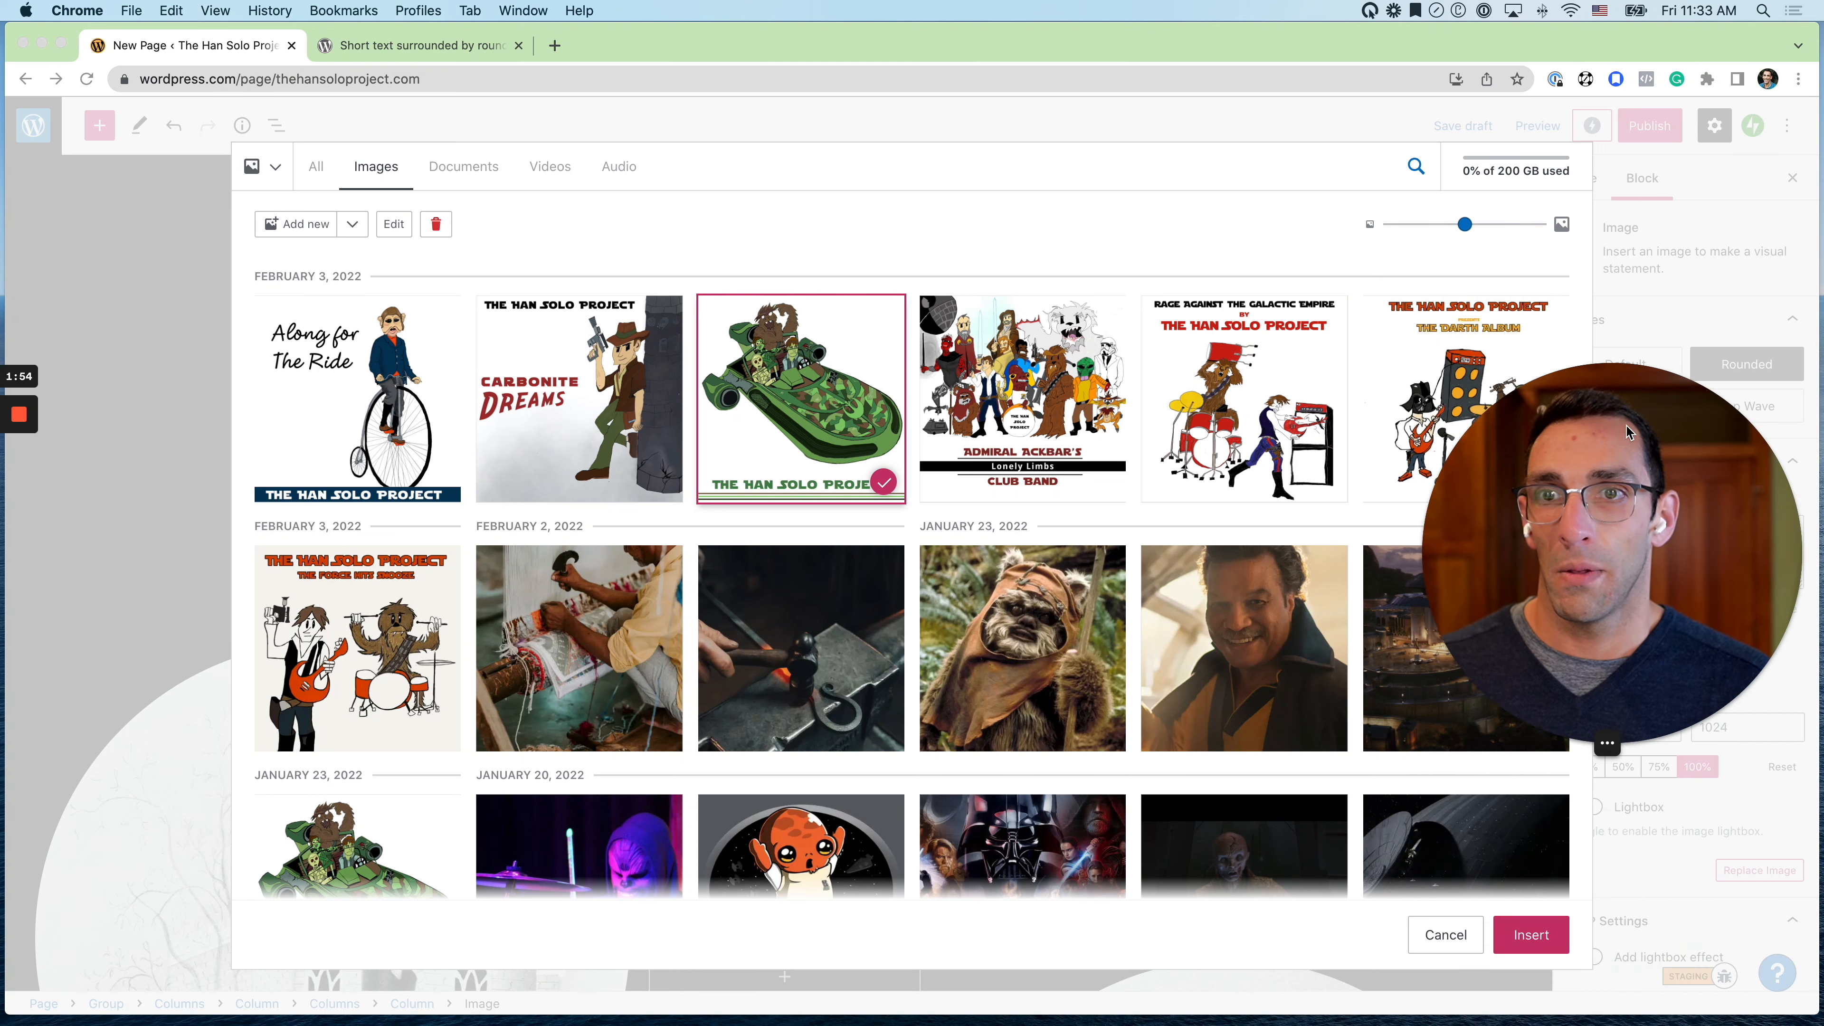
click(1537, 935)
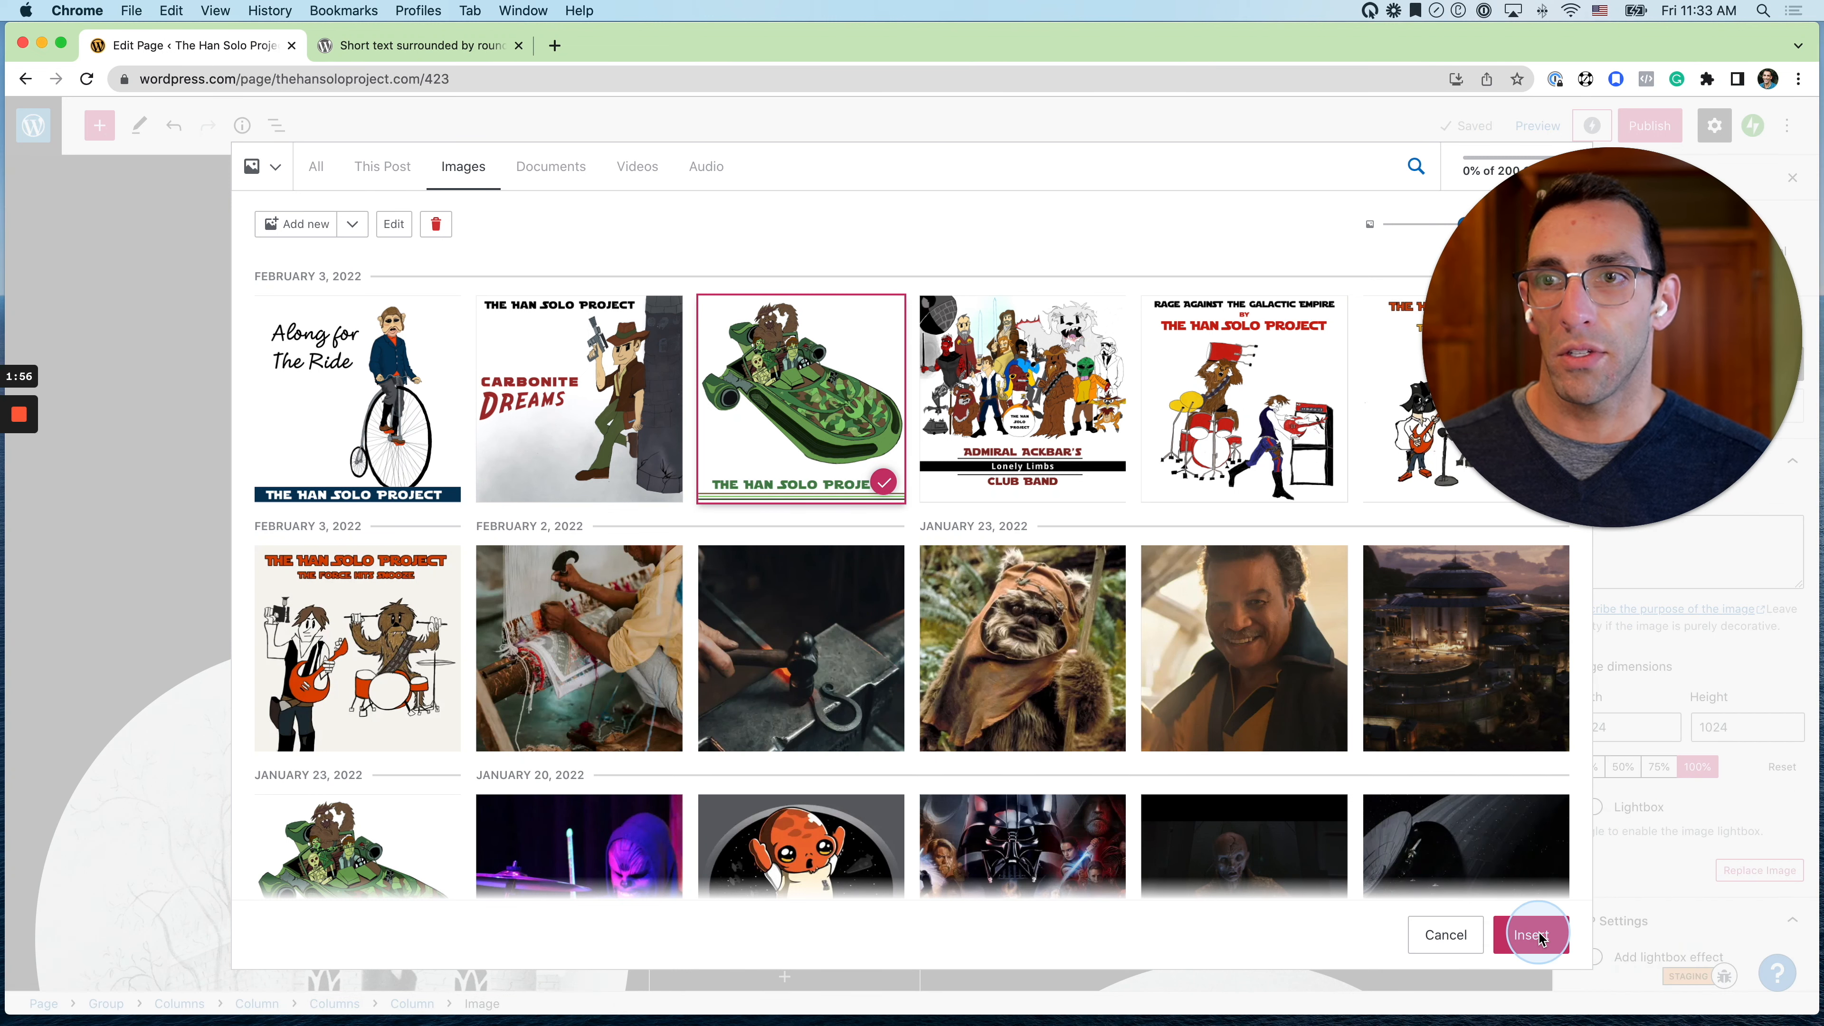
click(1537, 936)
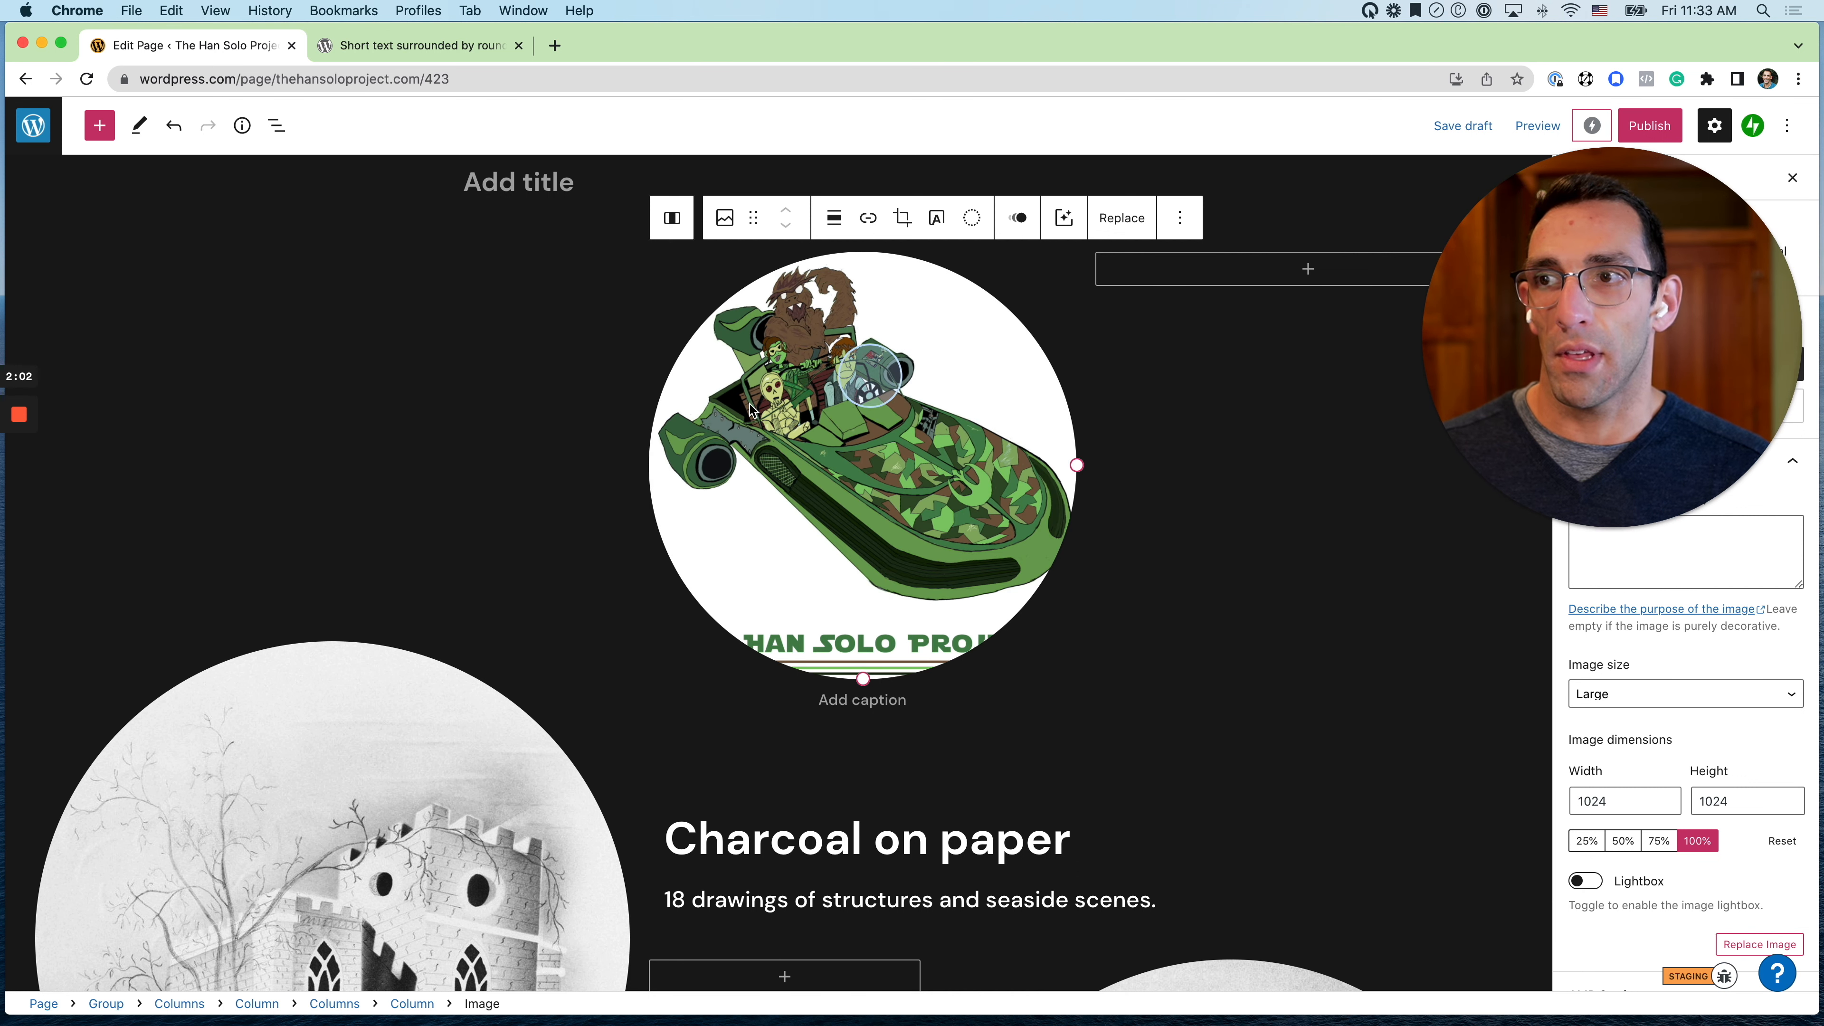
scroll(594, 515, down, 3)
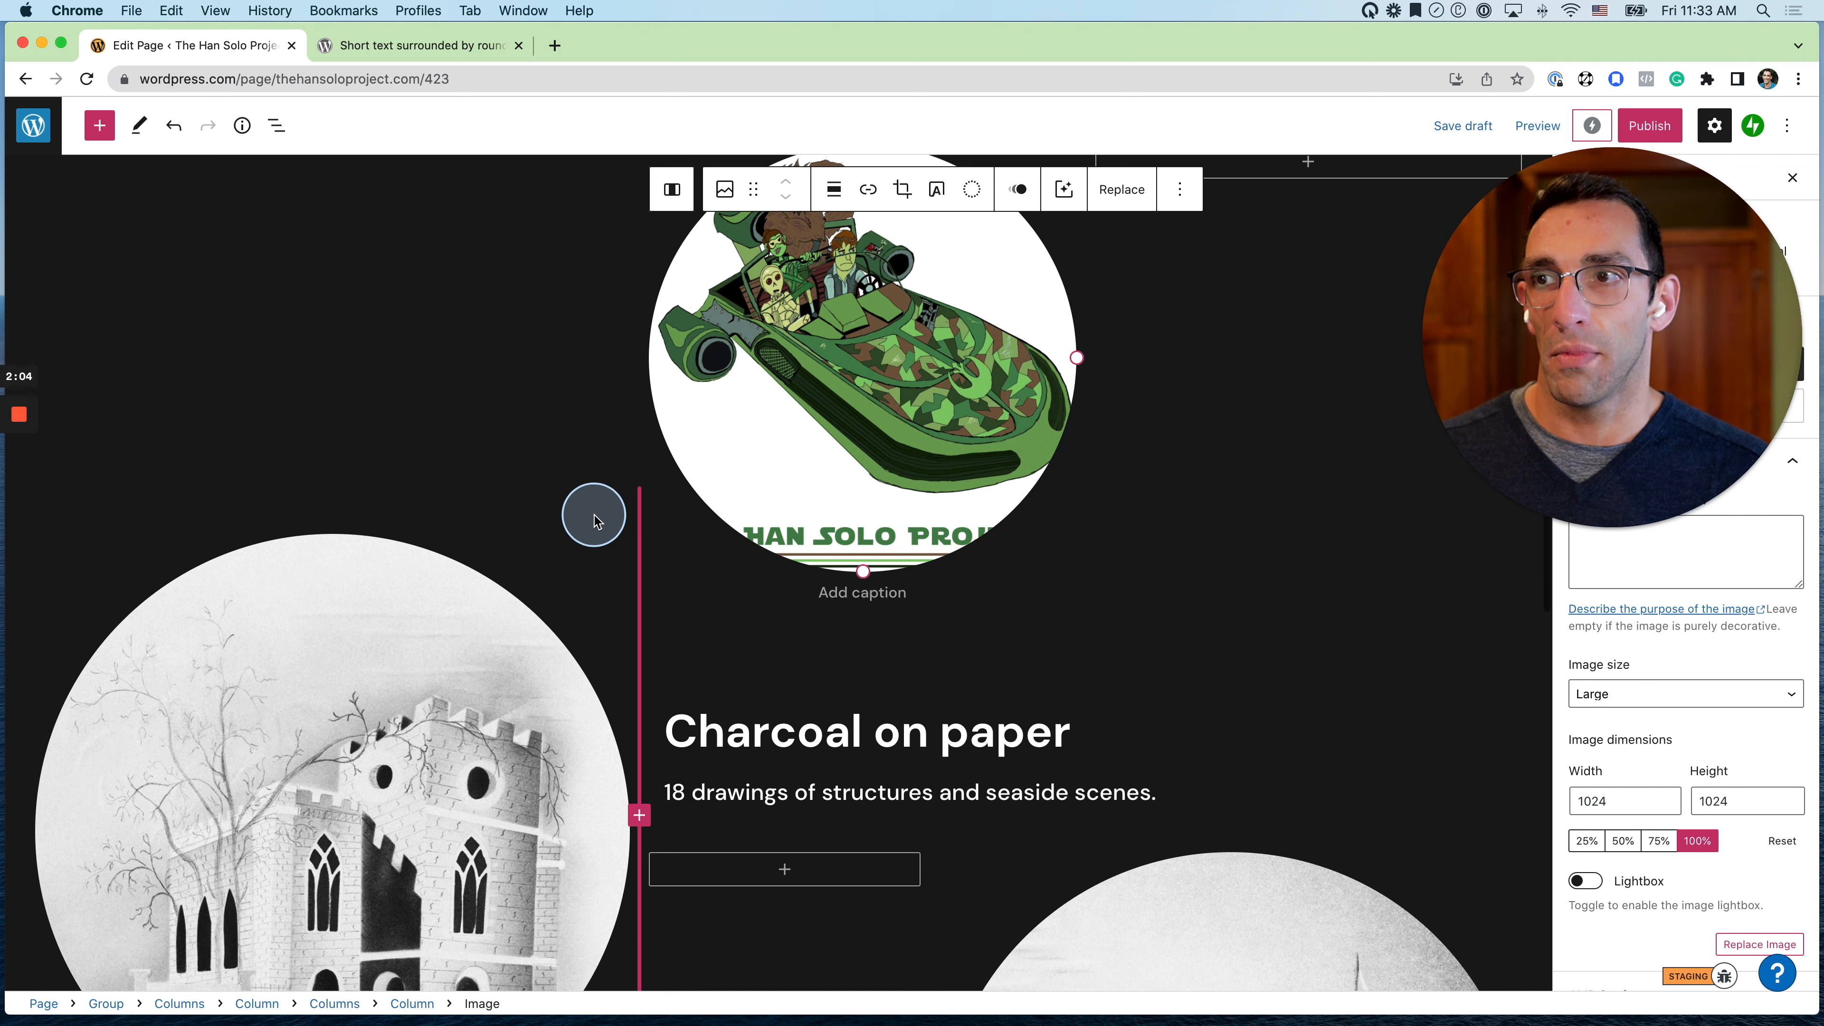
scroll(873, 394, down, 5)
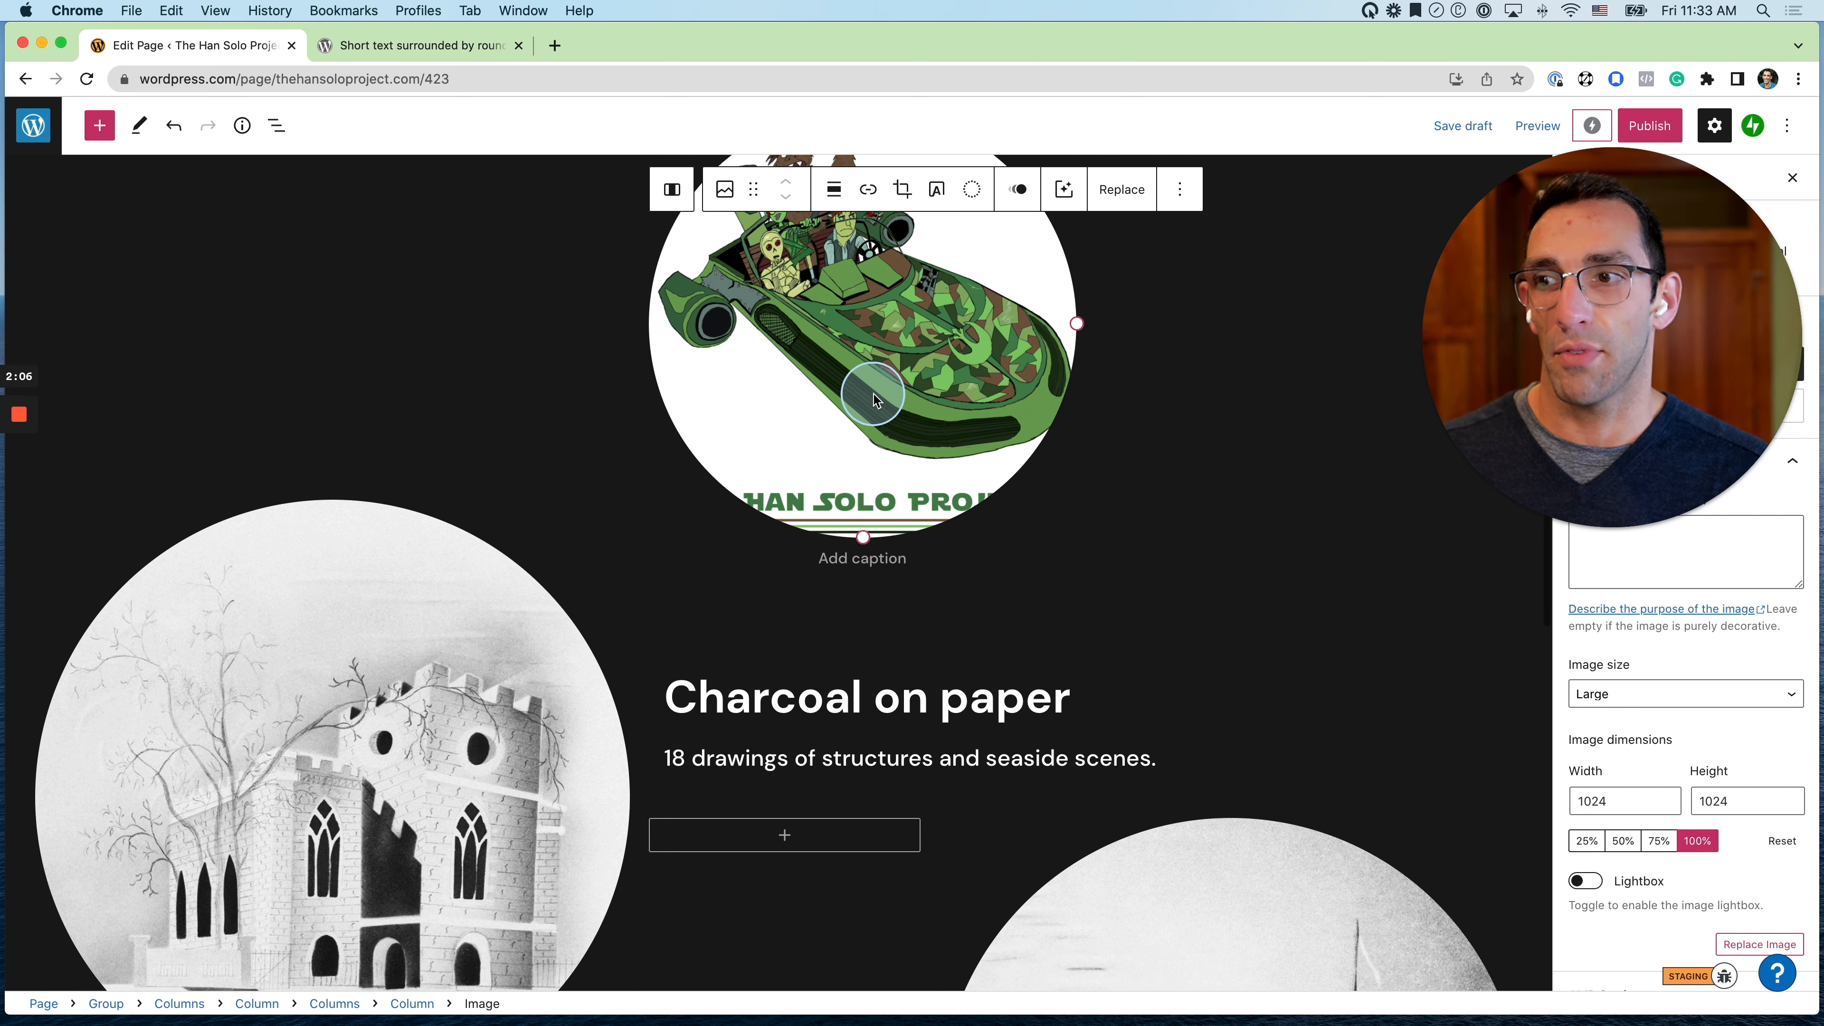
Replace the round castle drawing with the "Admiral Ackbar's Lonely Limbs Club Band" artwork from the media library
click(243, 672)
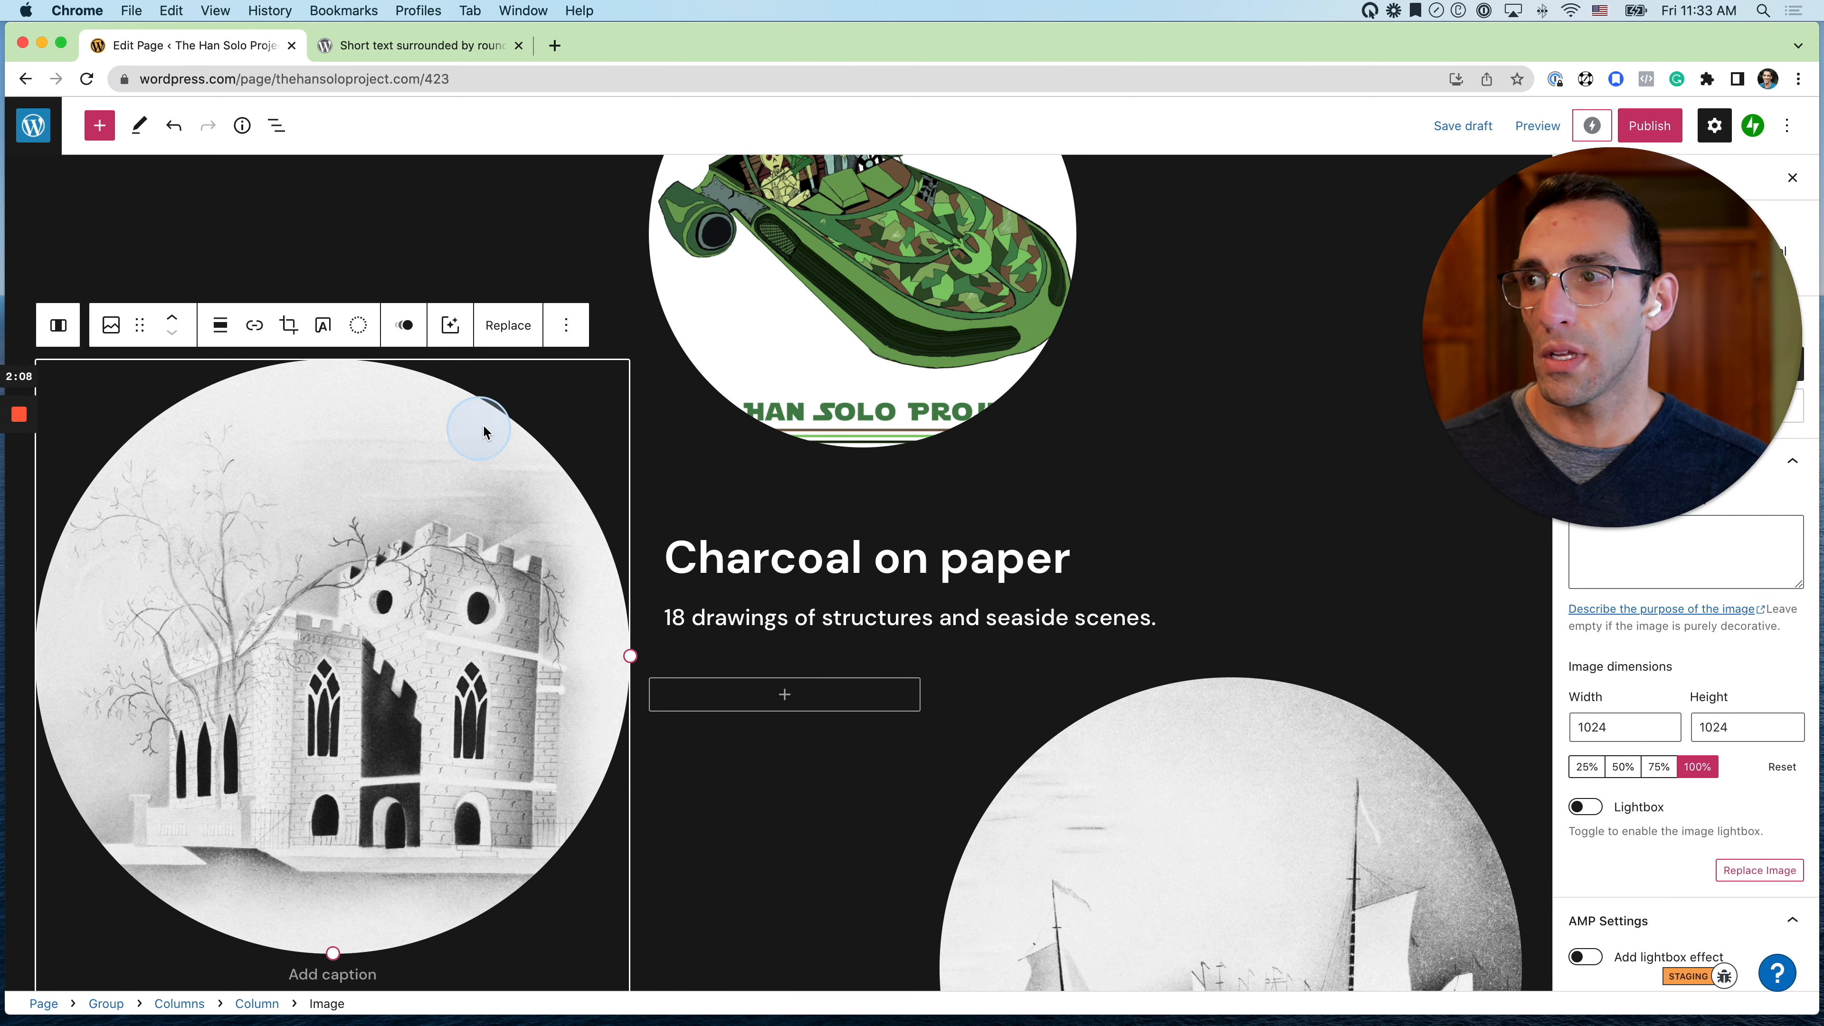
click(501, 329)
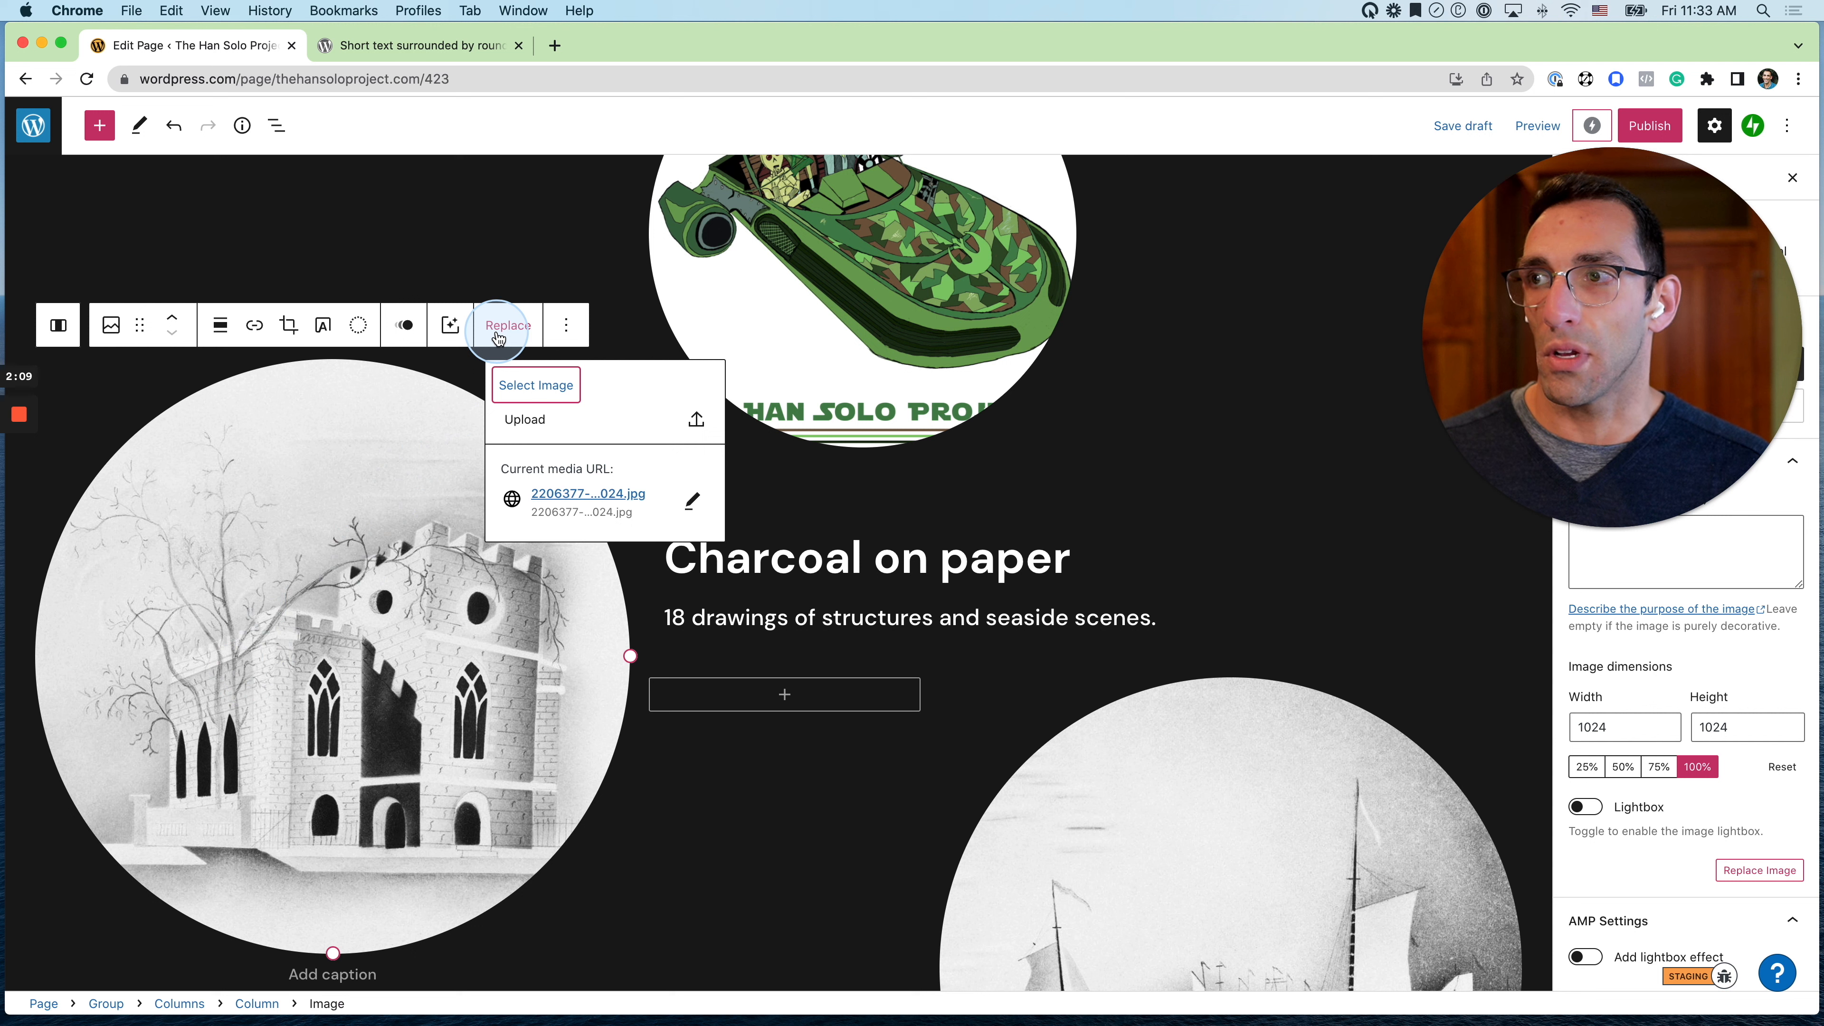
click(546, 386)
click(578, 438)
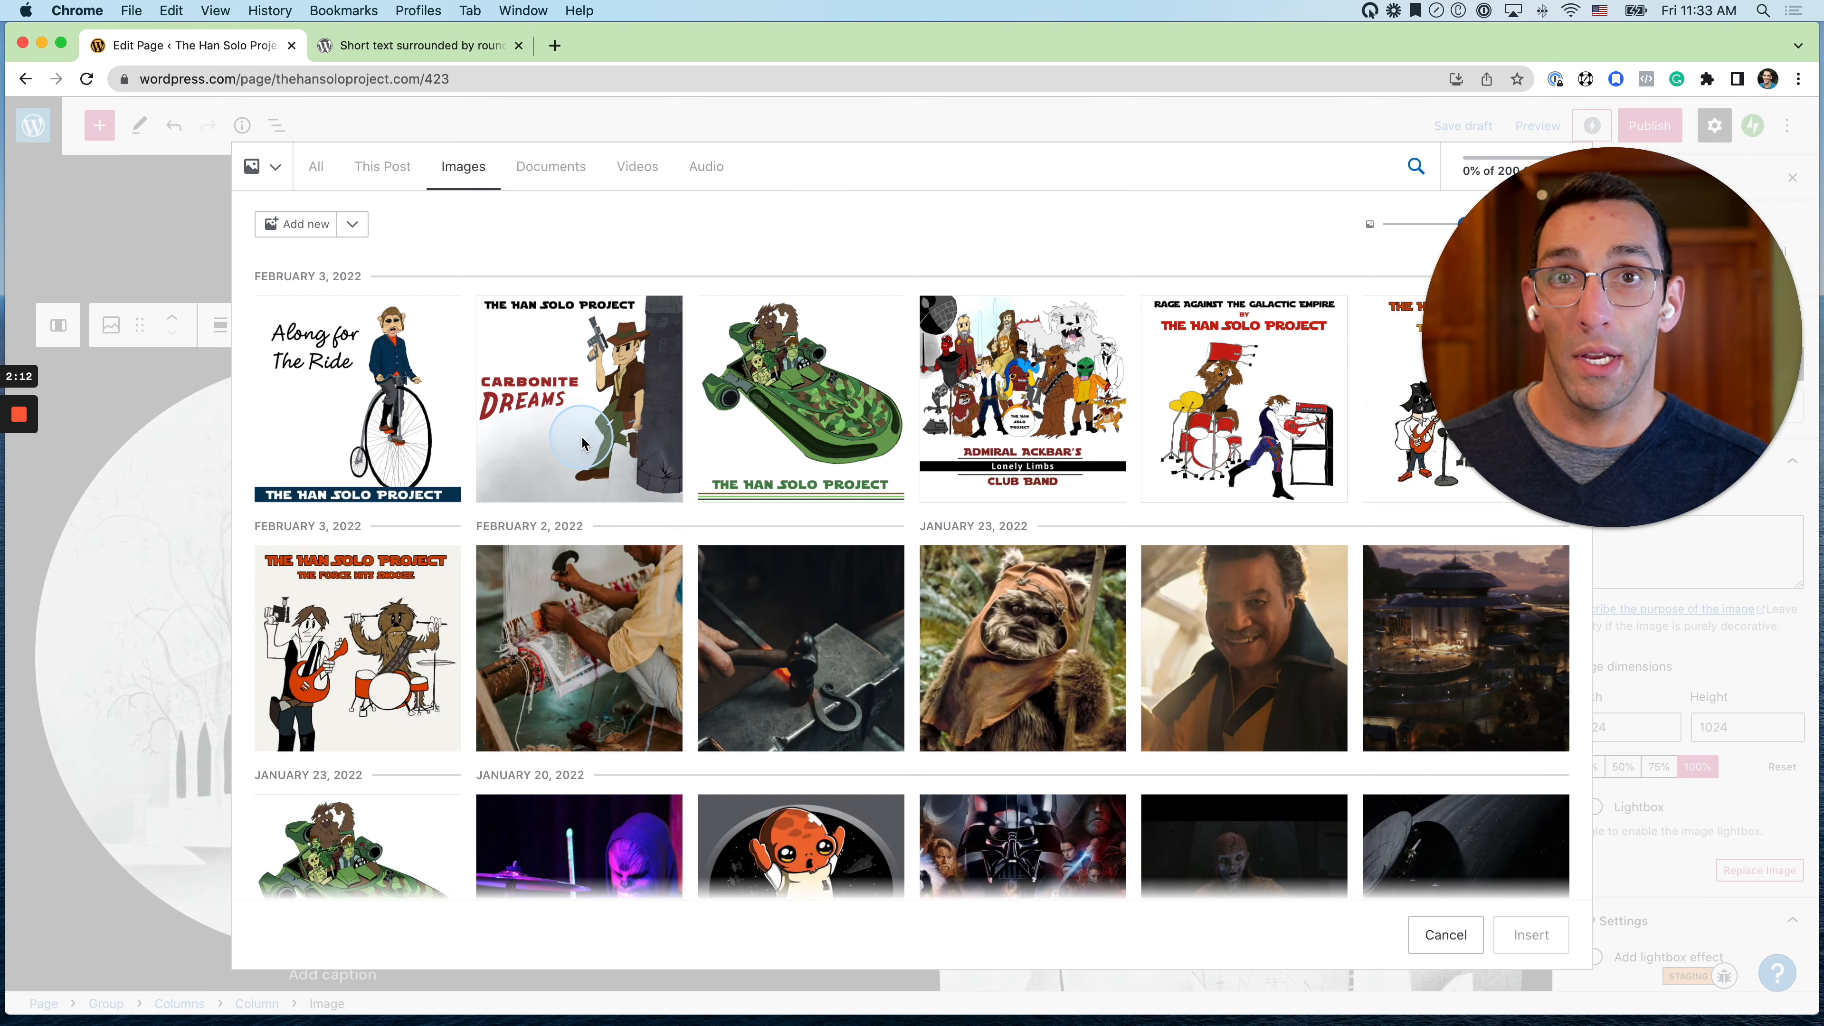
click(1105, 374)
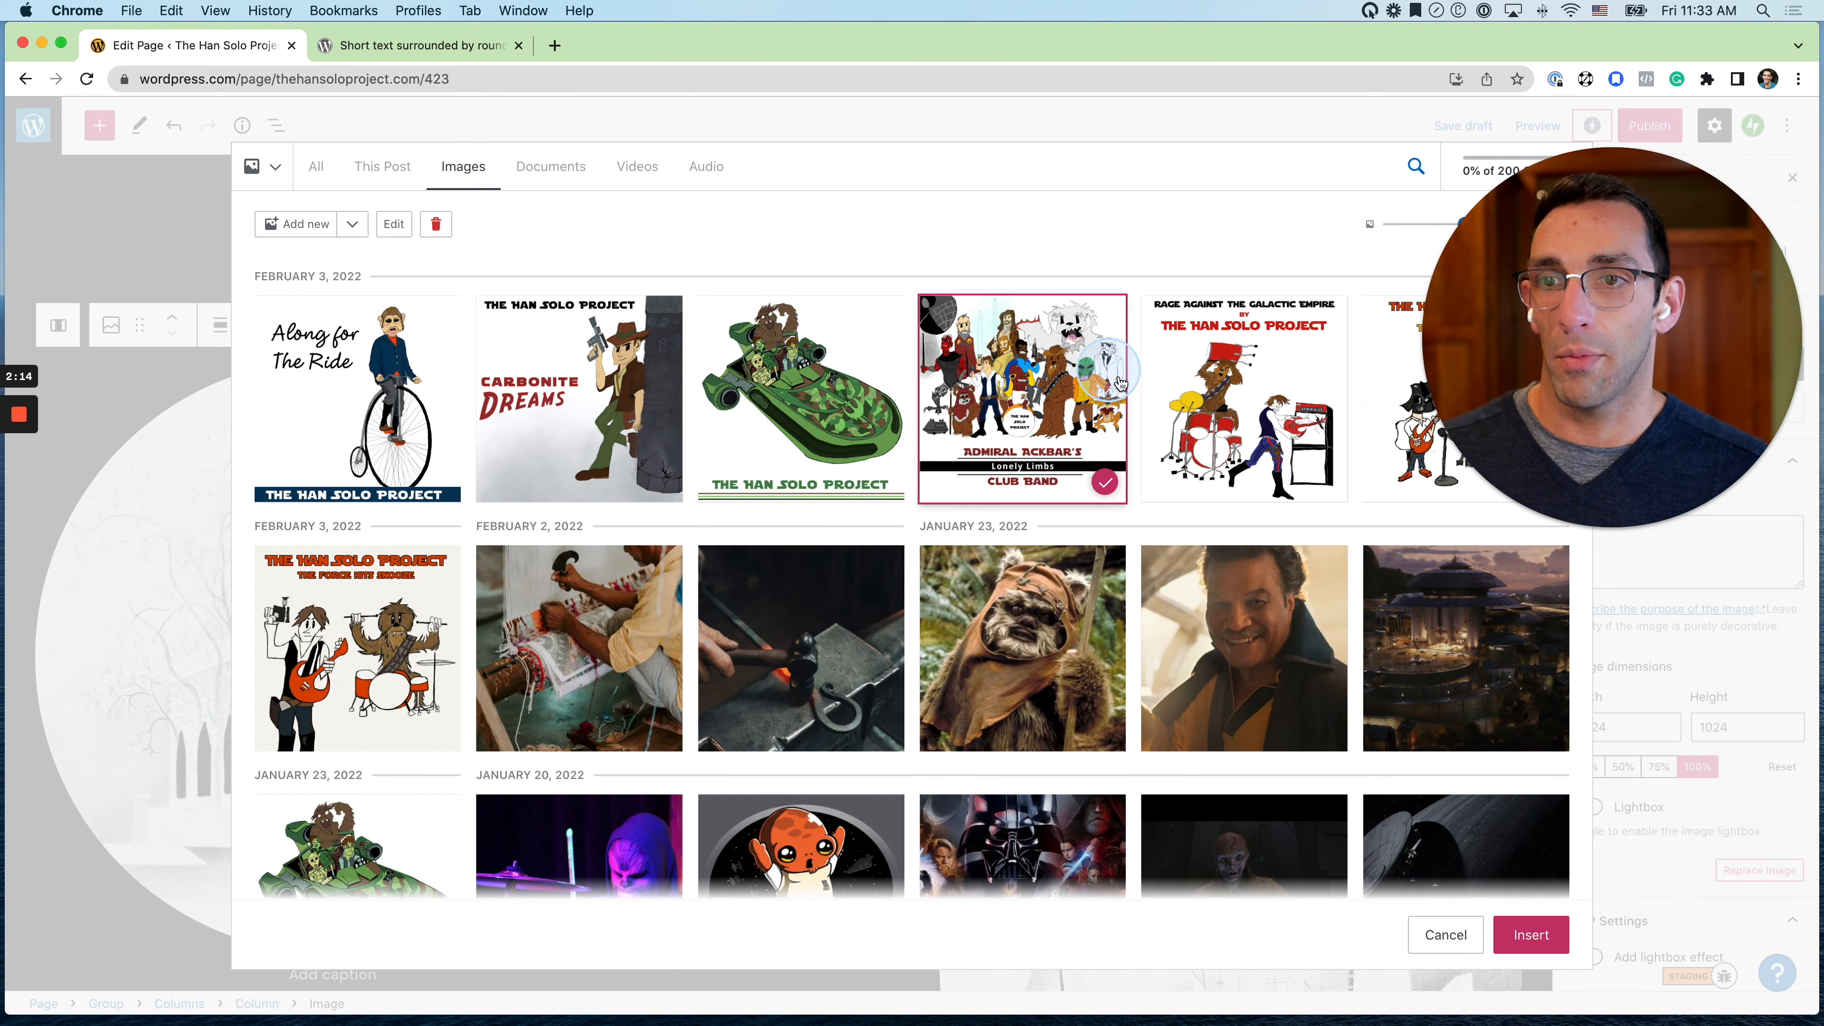
click(1531, 934)
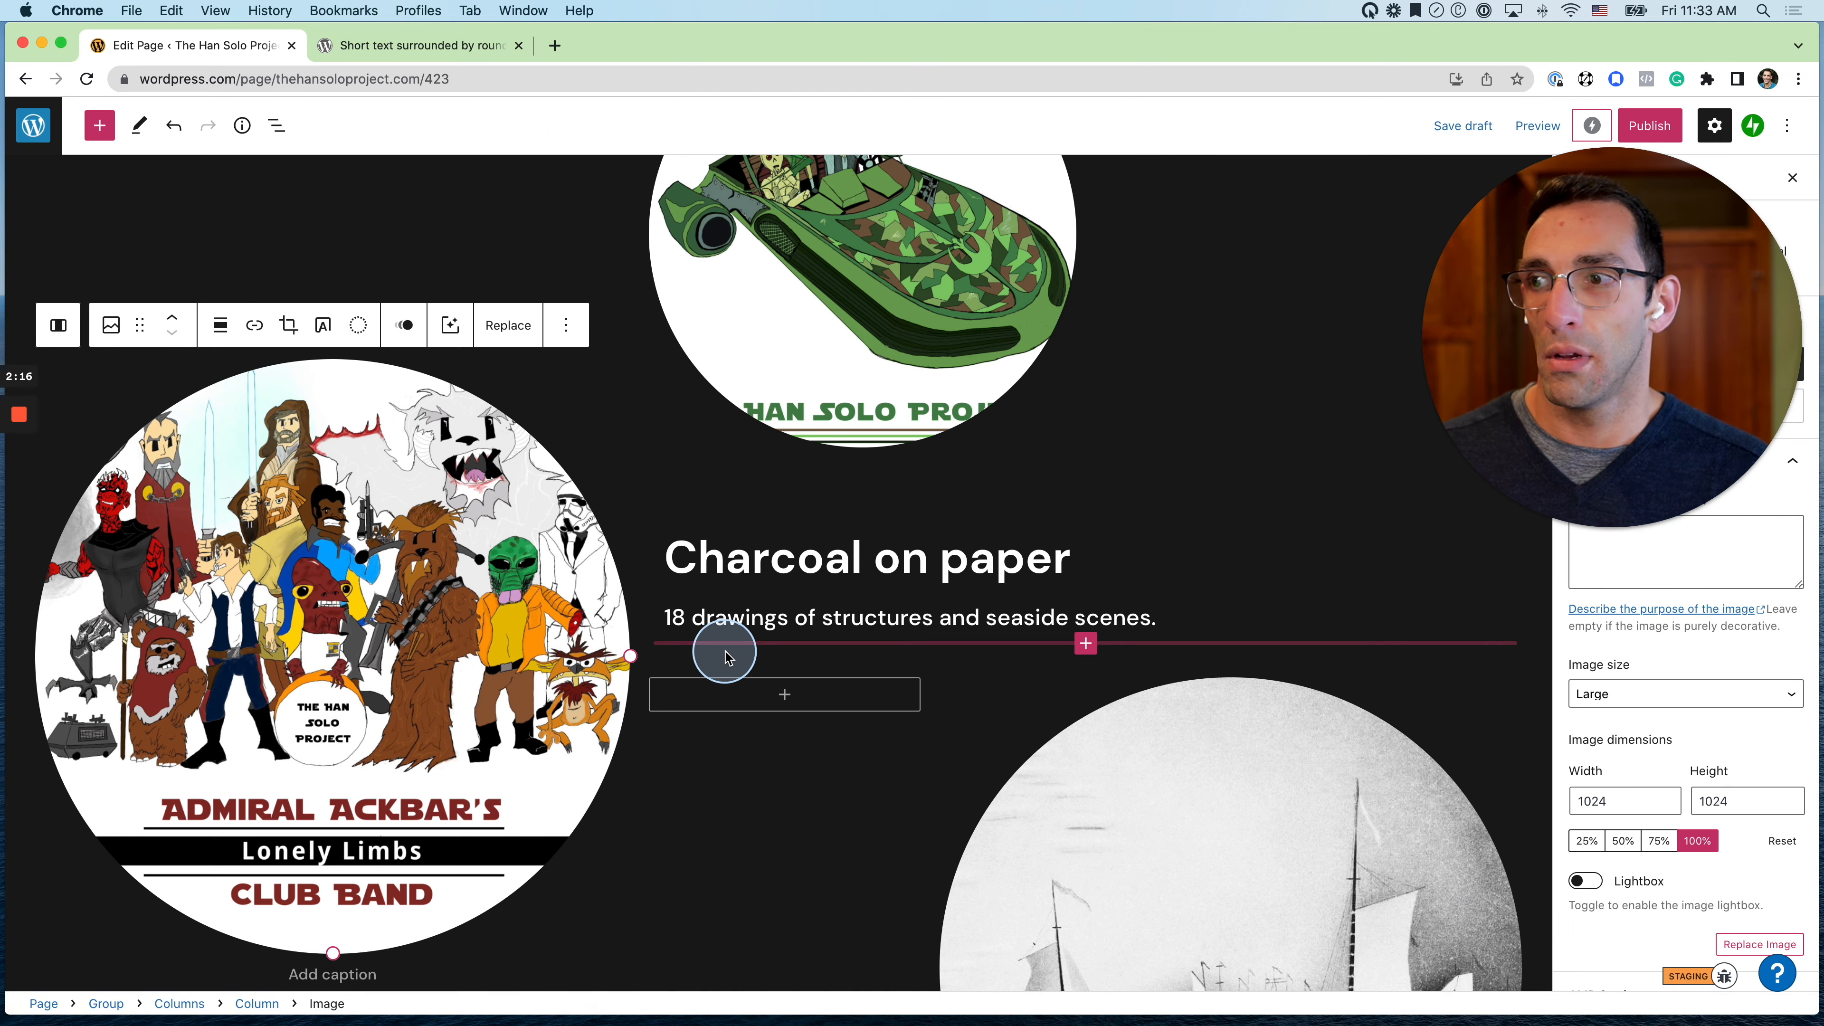
Replace the round sailing ships drawing with "The Darth Album" artwork from the media library
scroll(1132, 485, down, 3)
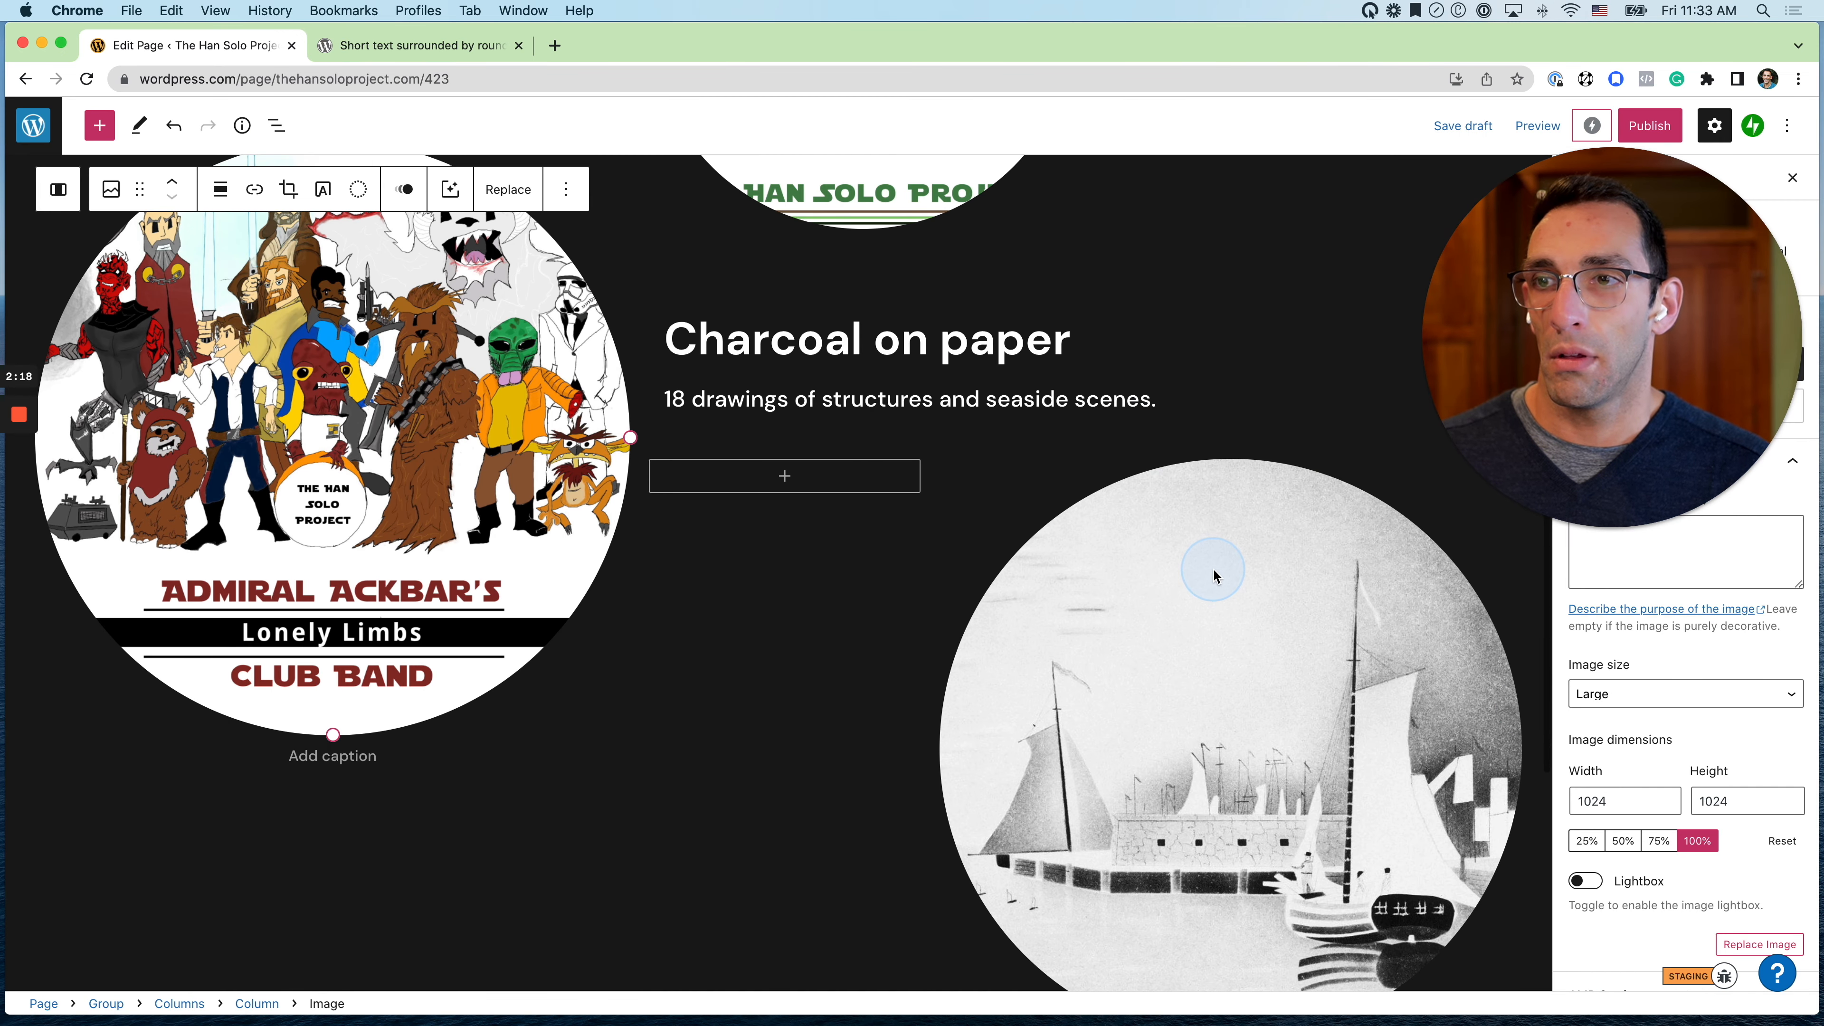
click(1212, 575)
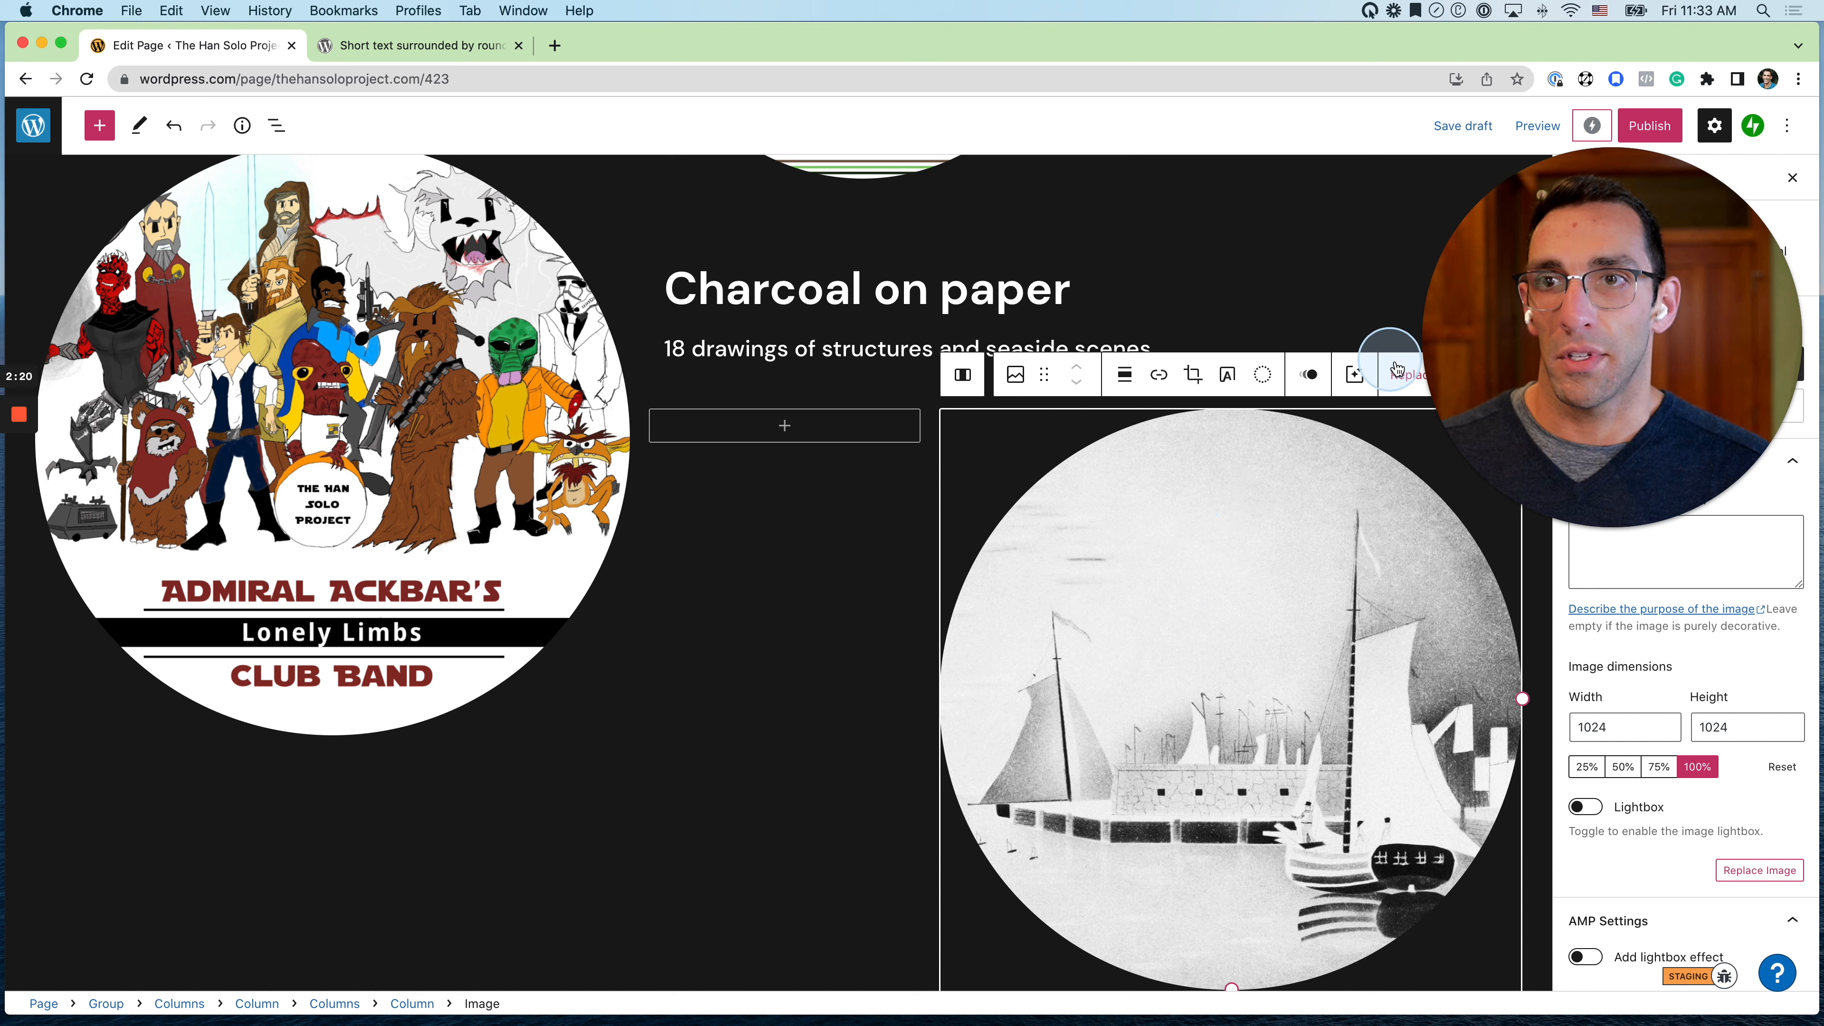
click(1404, 375)
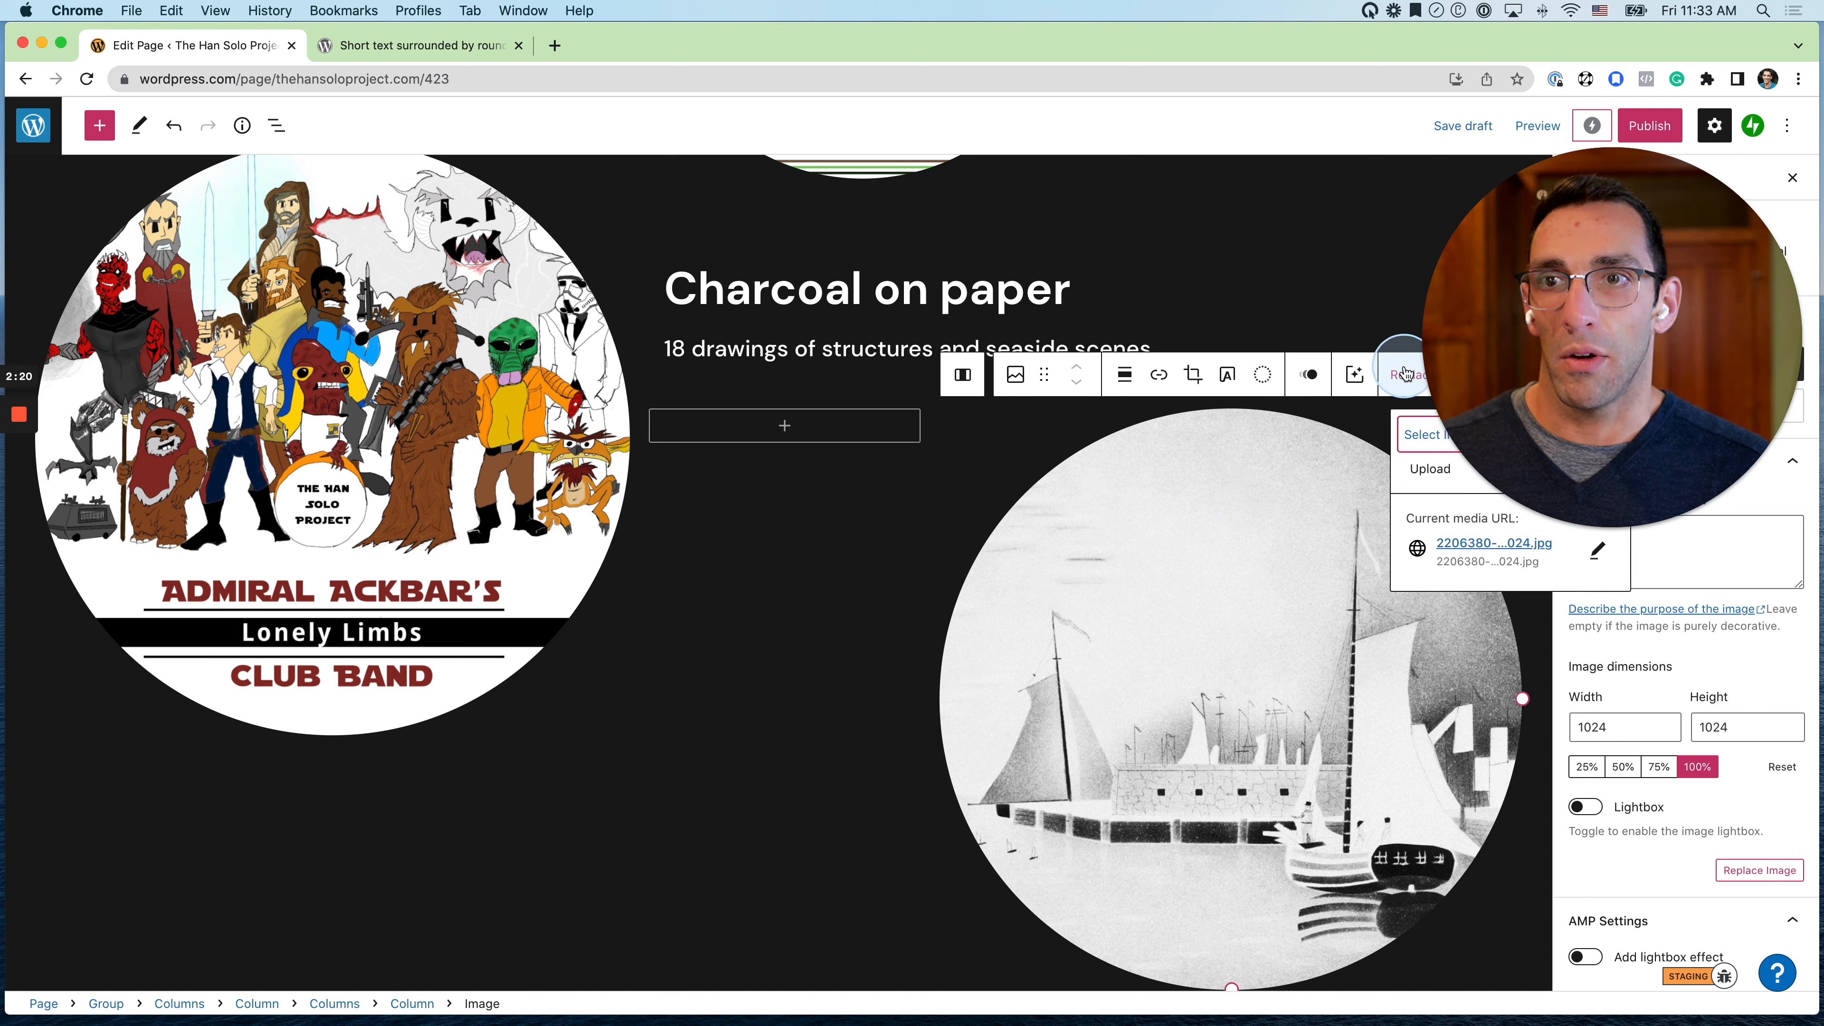
click(1438, 437)
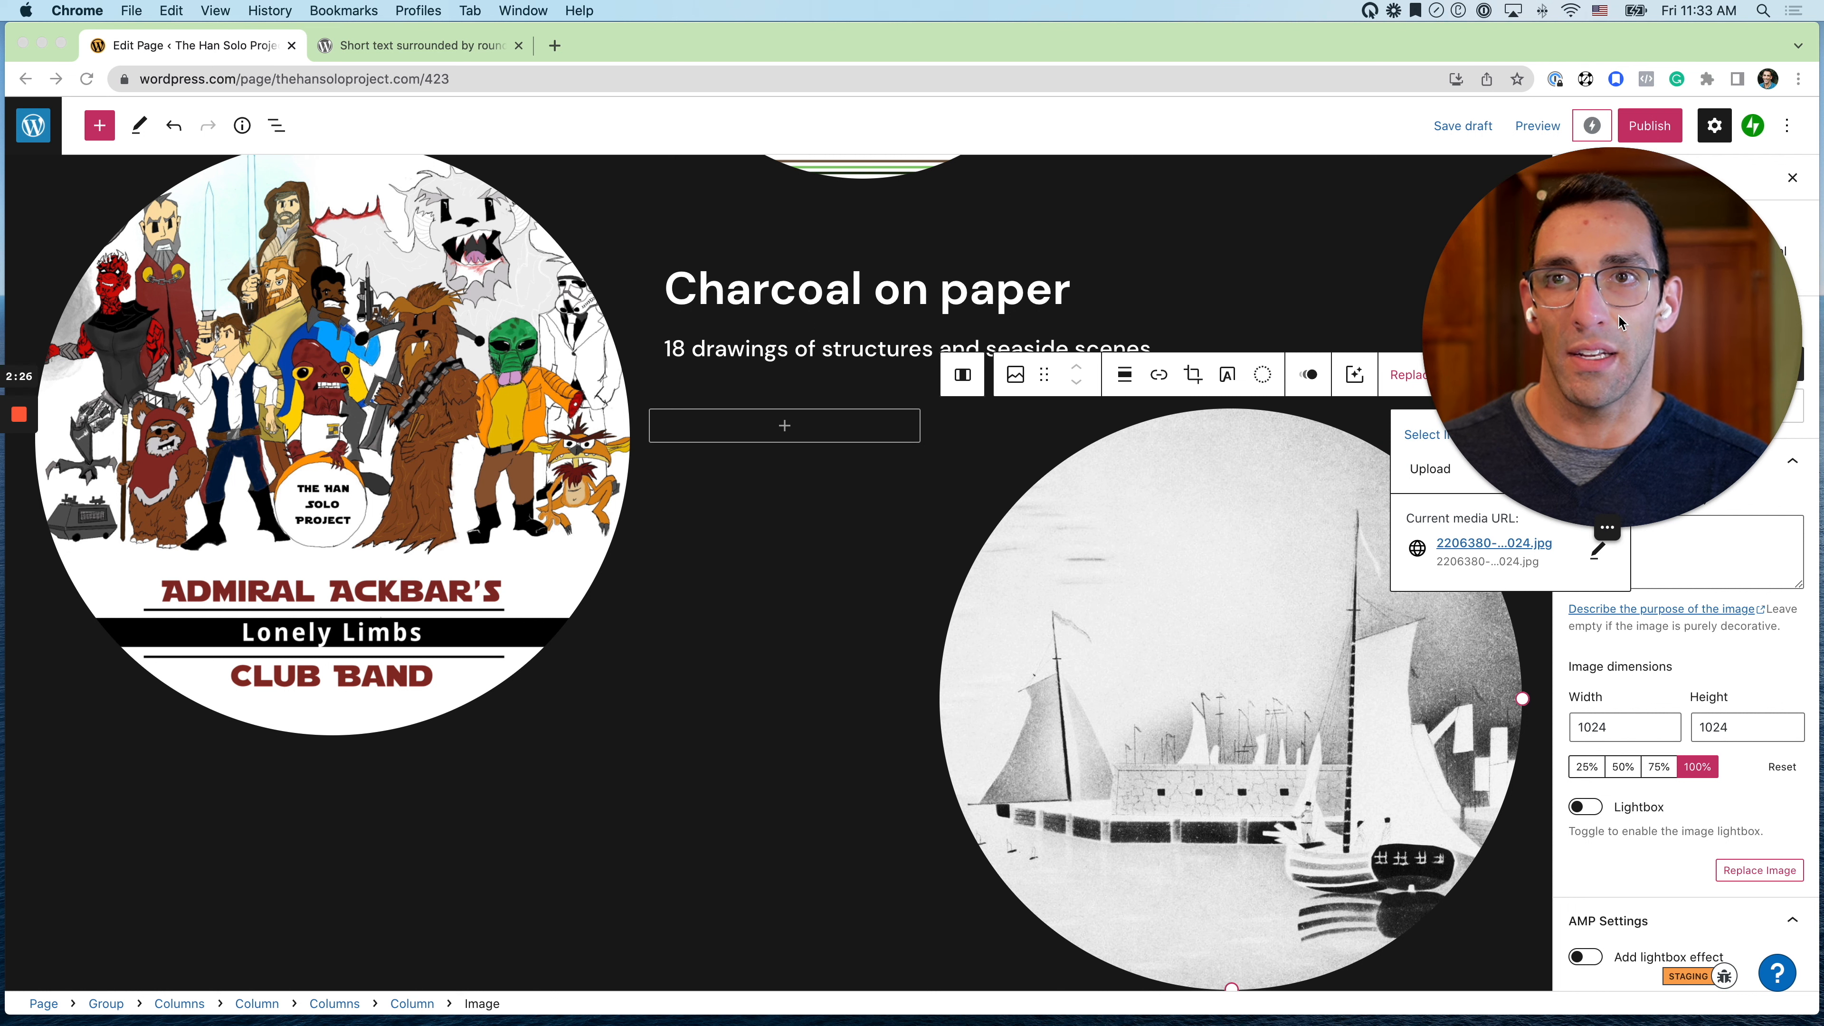
drag(1617, 314, 1436, 854)
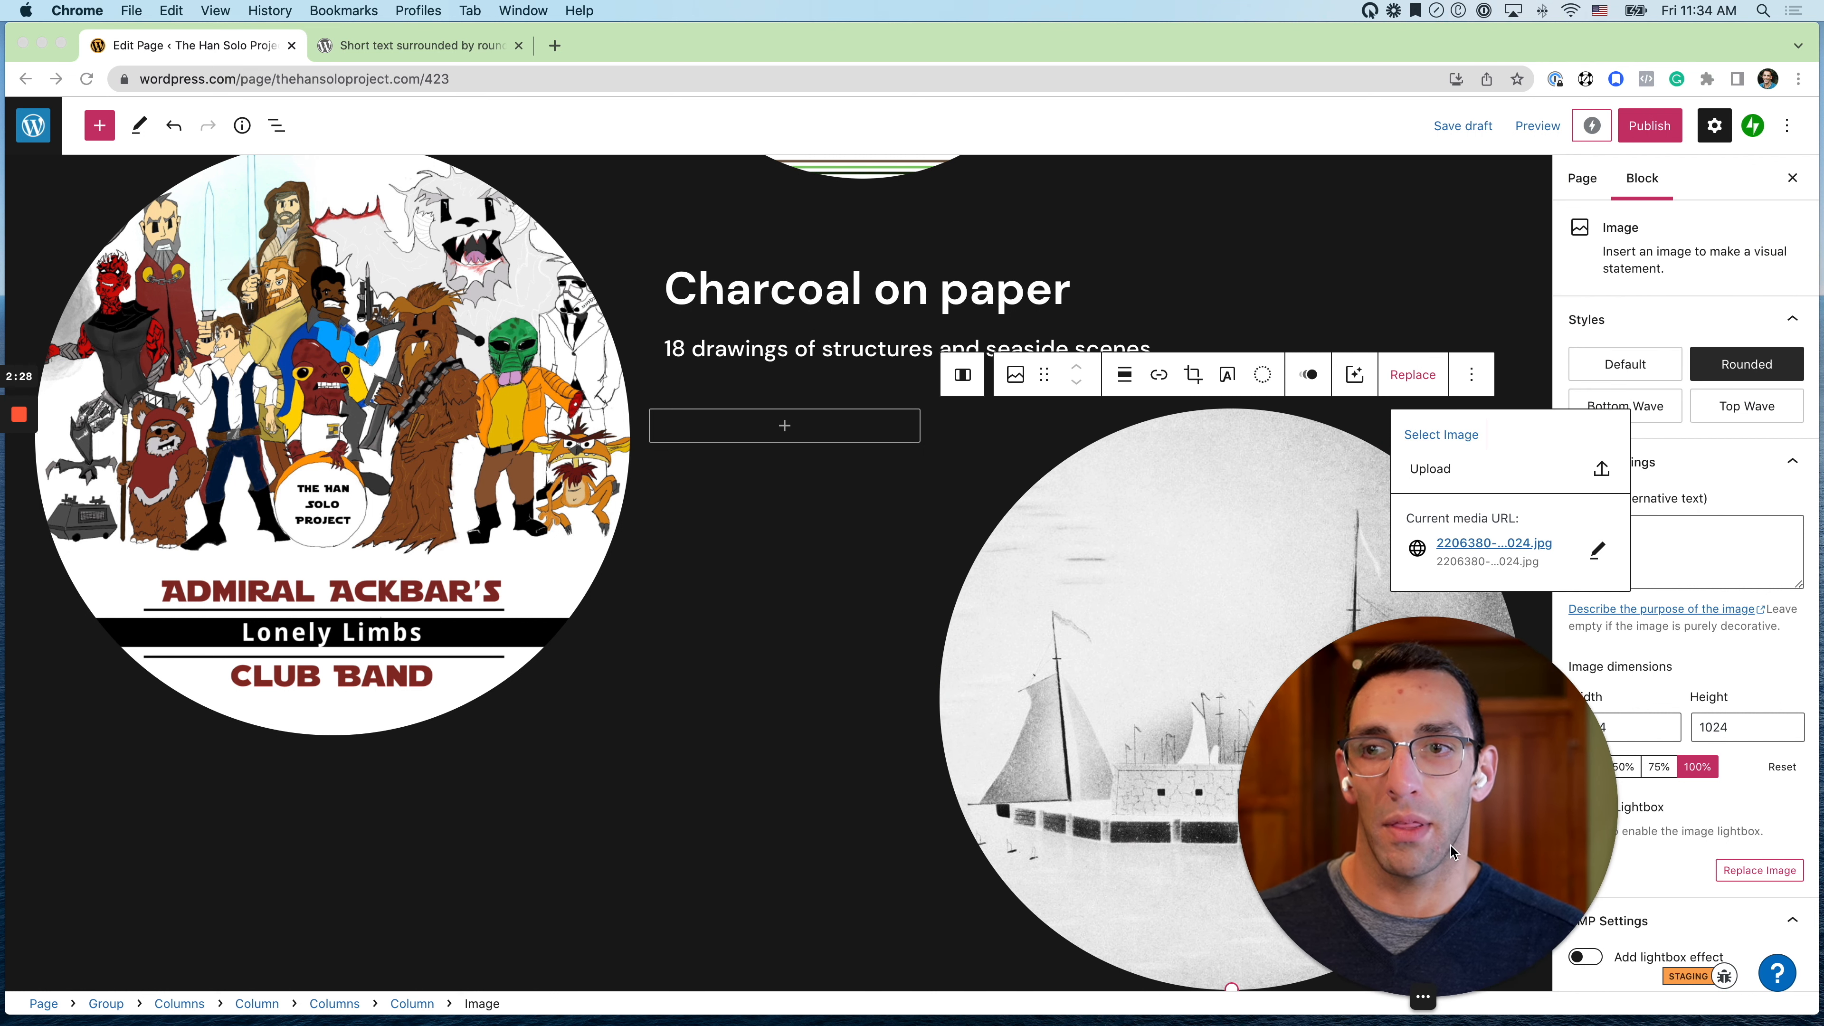
click(1457, 438)
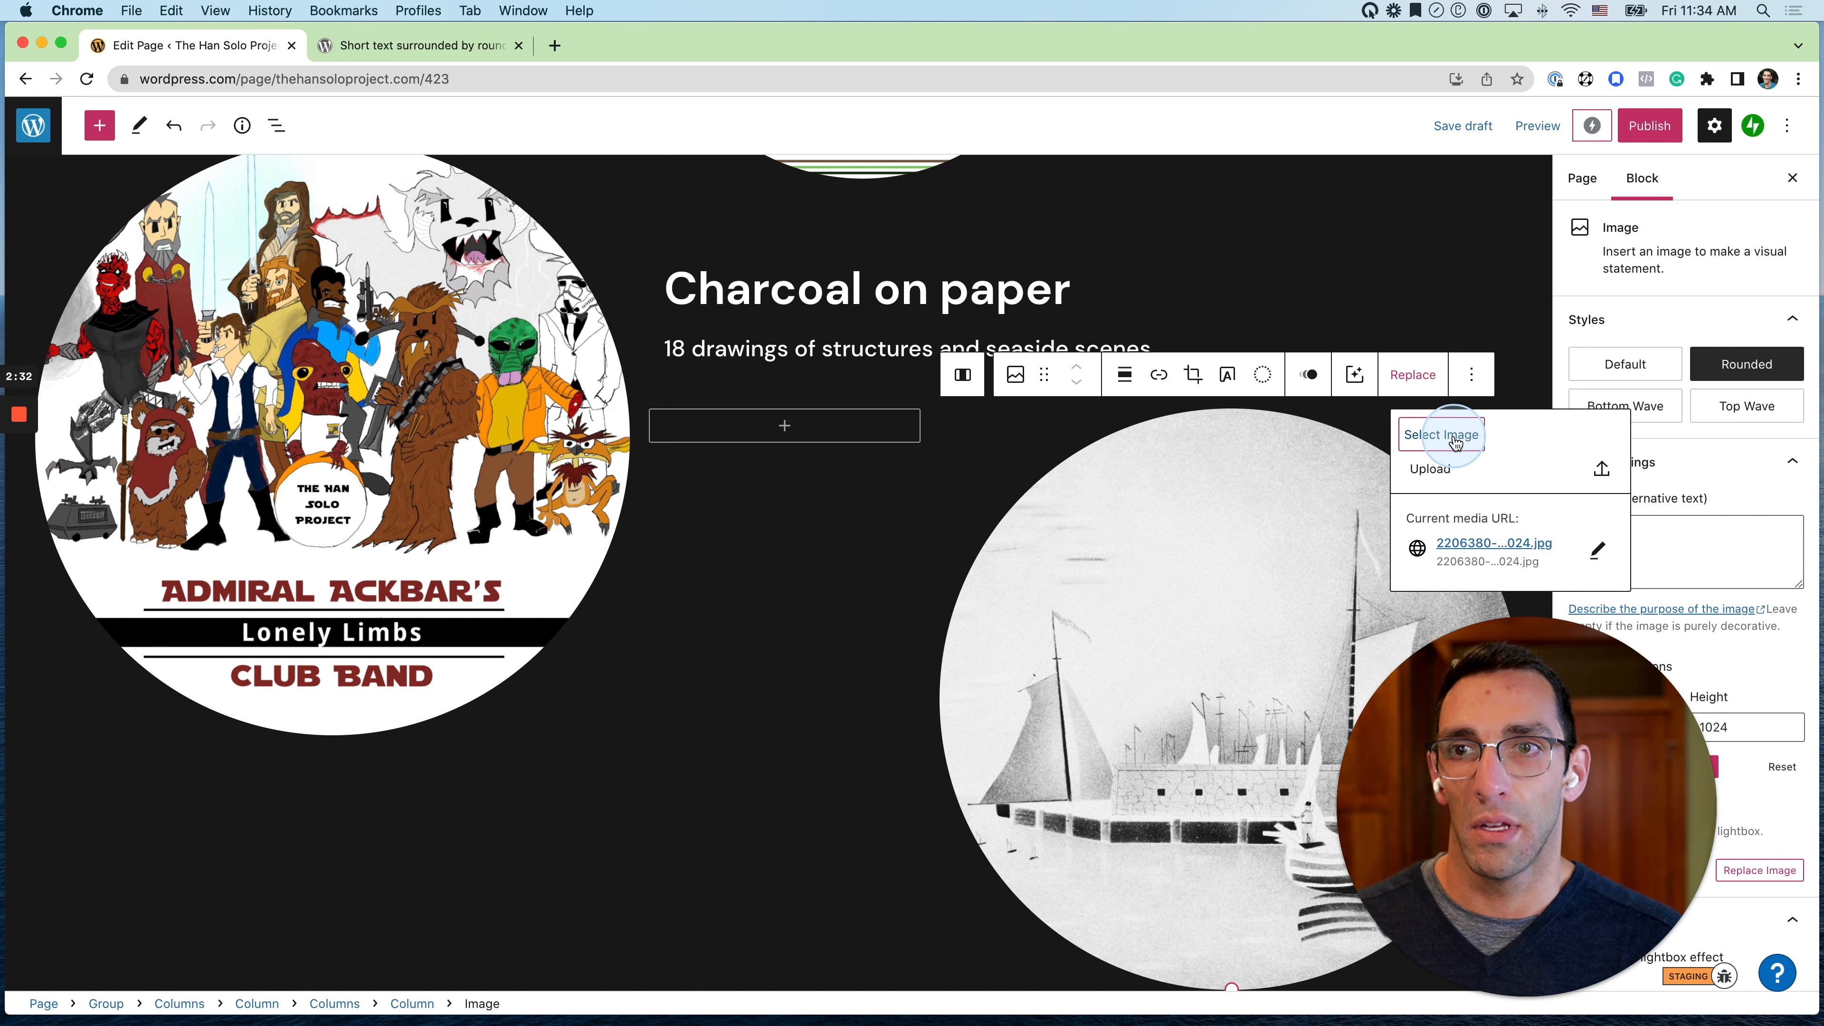
click(1431, 439)
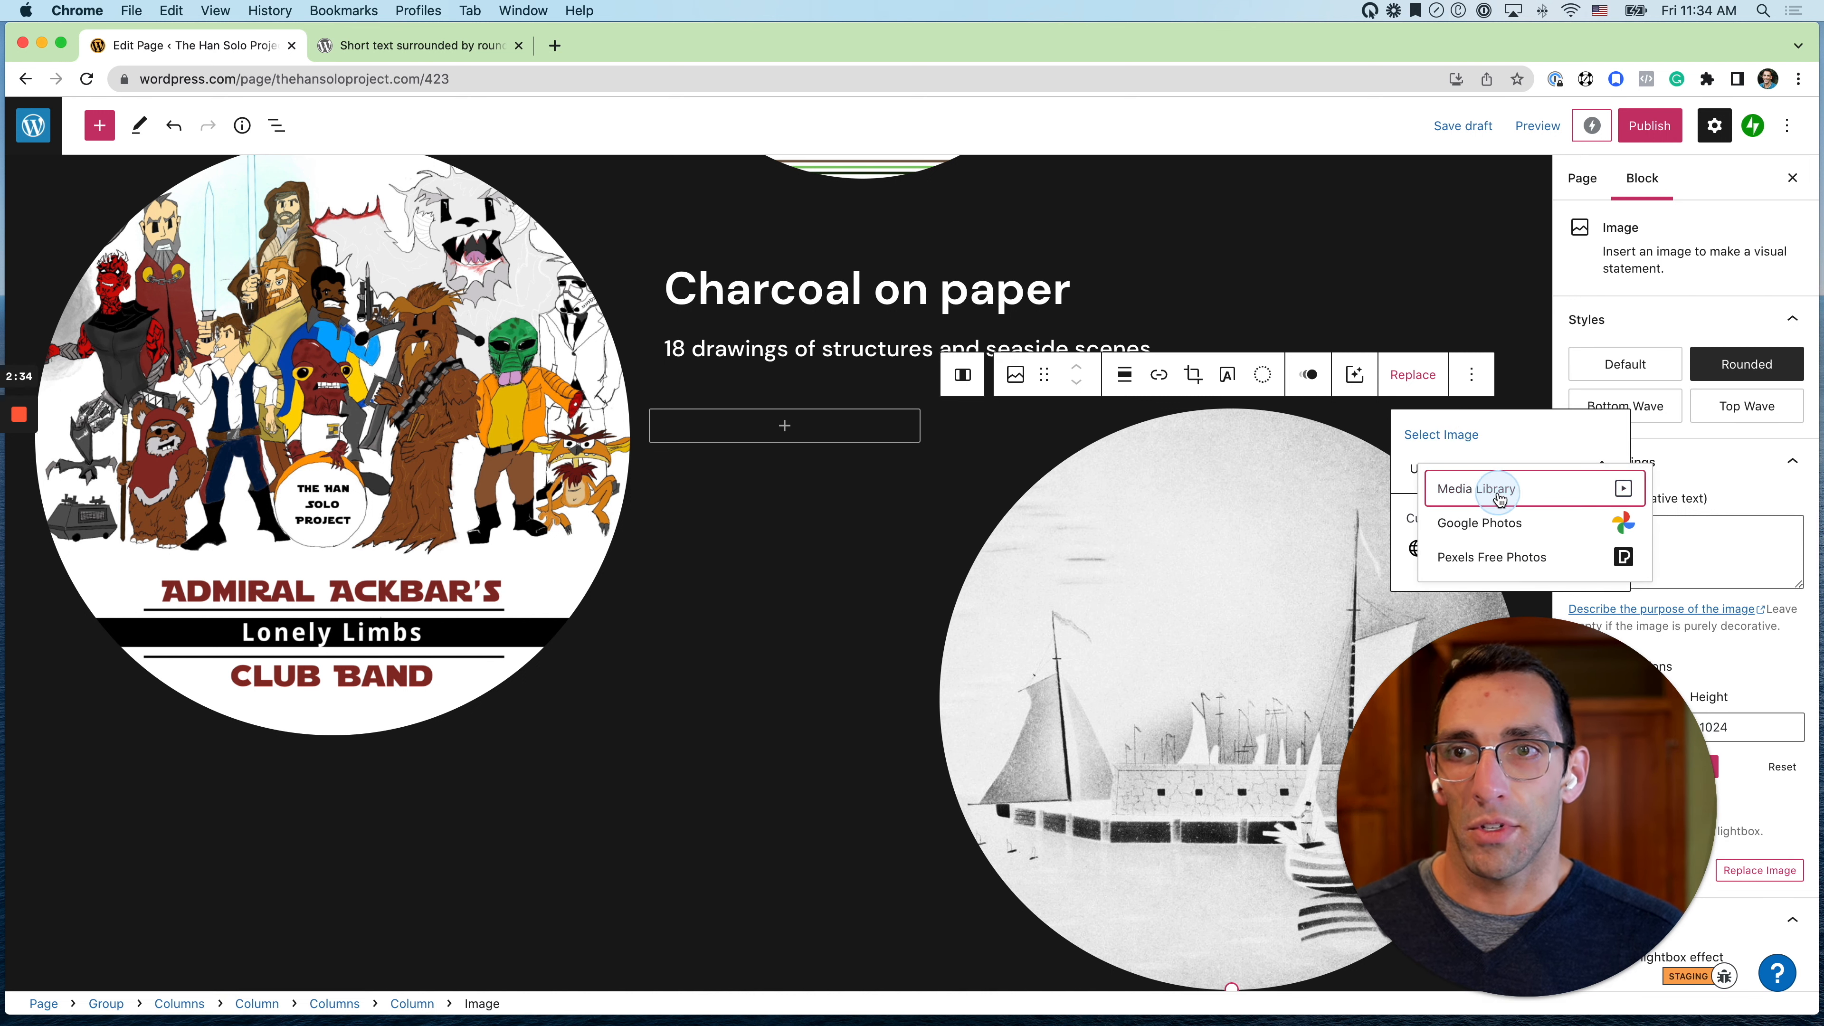
click(1458, 489)
click(1221, 420)
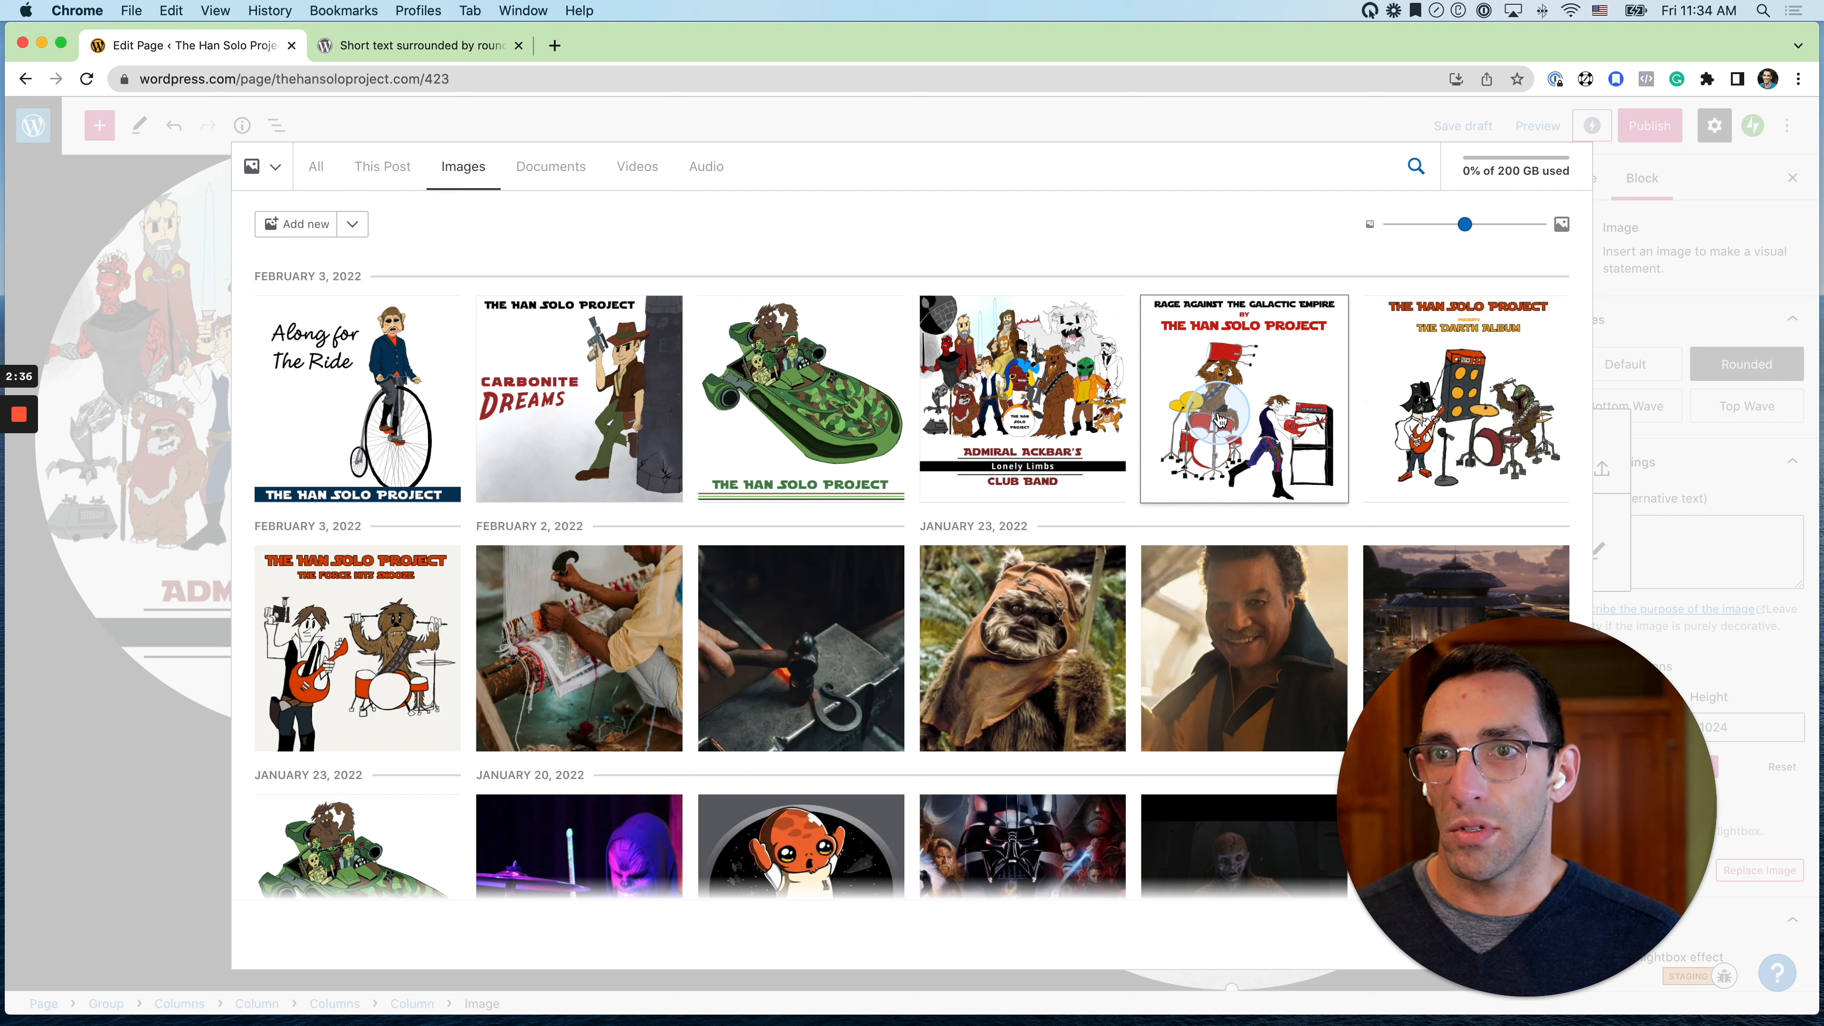
click(1451, 398)
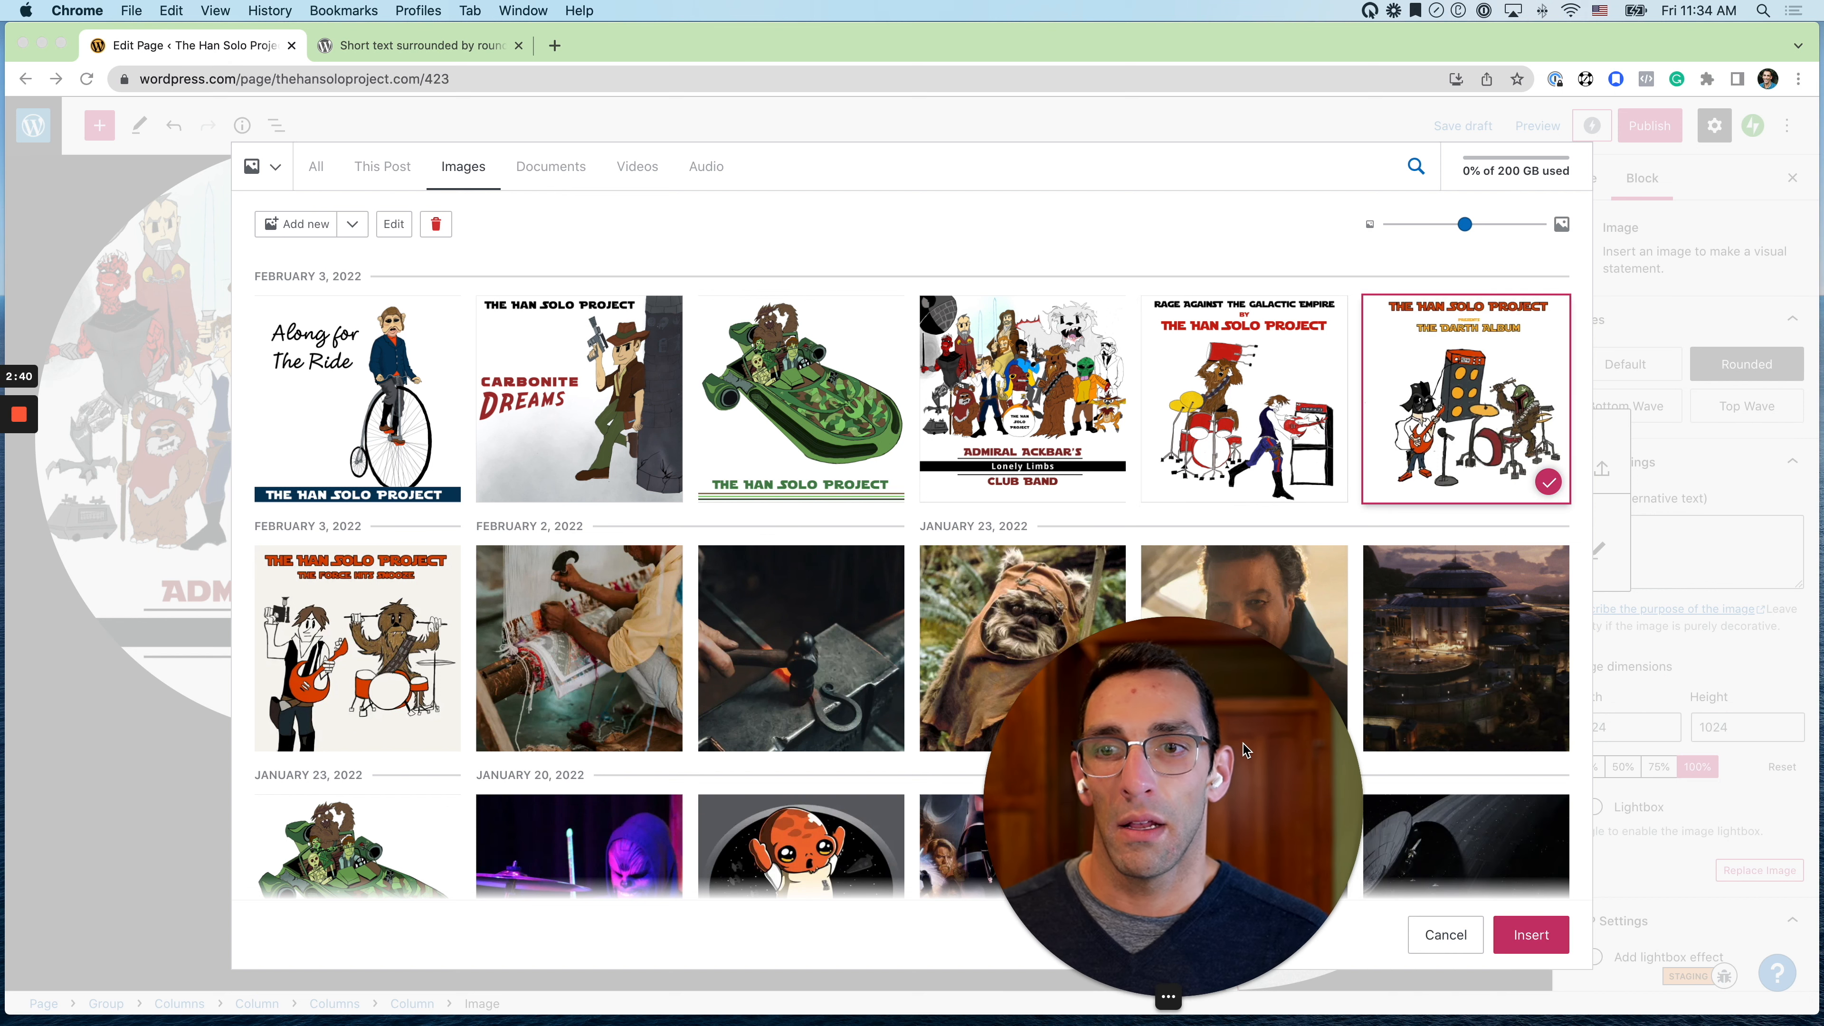
click(1534, 934)
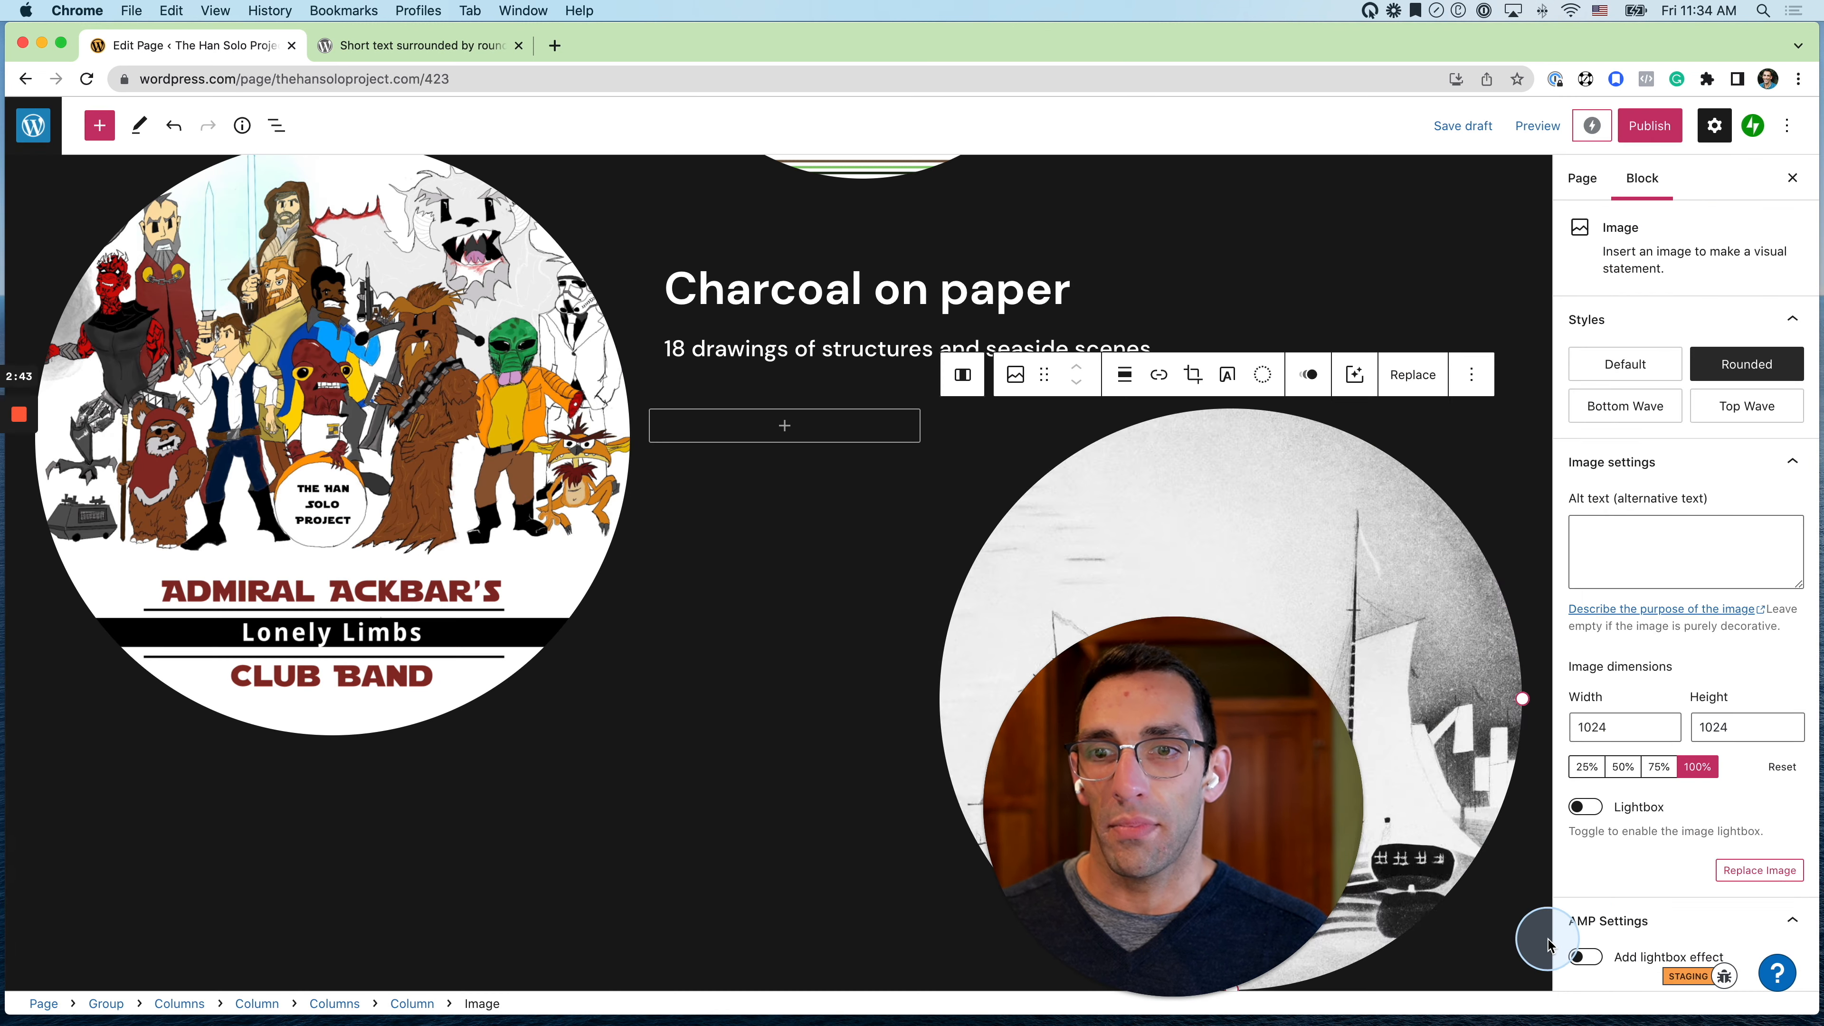
click(1391, 875)
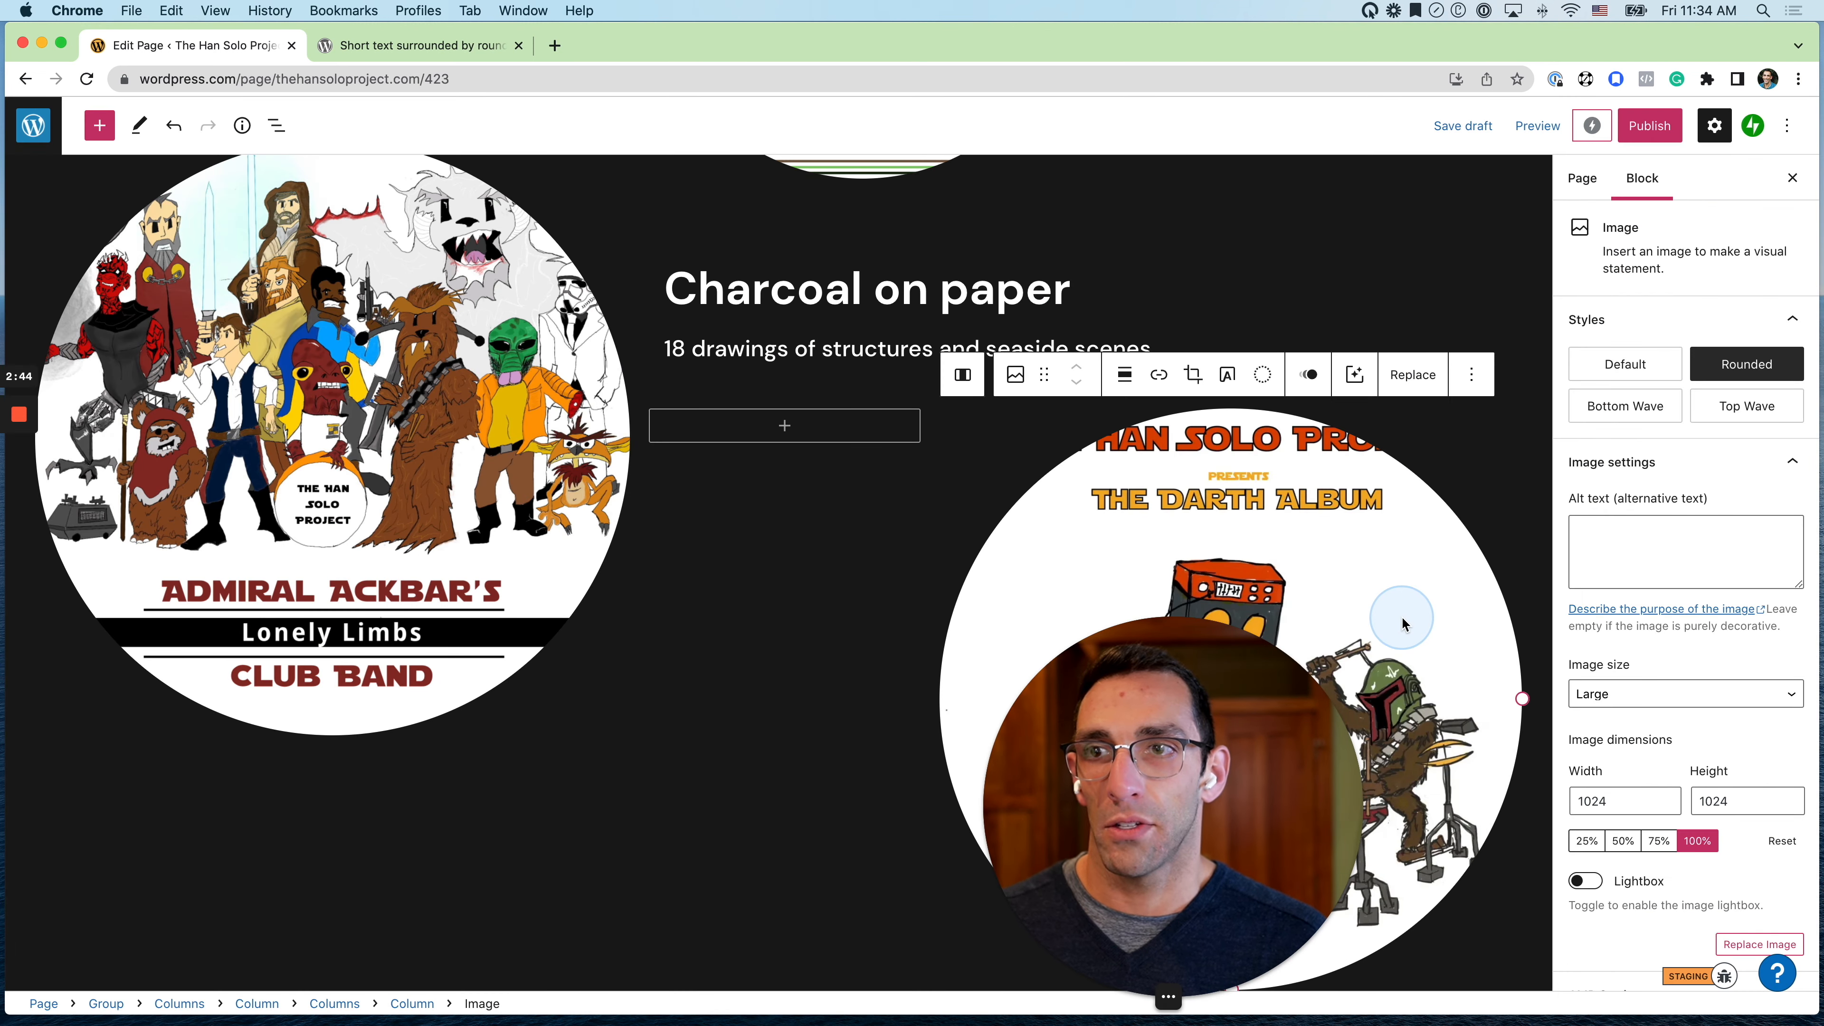
Shrink the round "The Darth Album" image to about 568 by 568 pixels
scroll(1401, 619, up, 6)
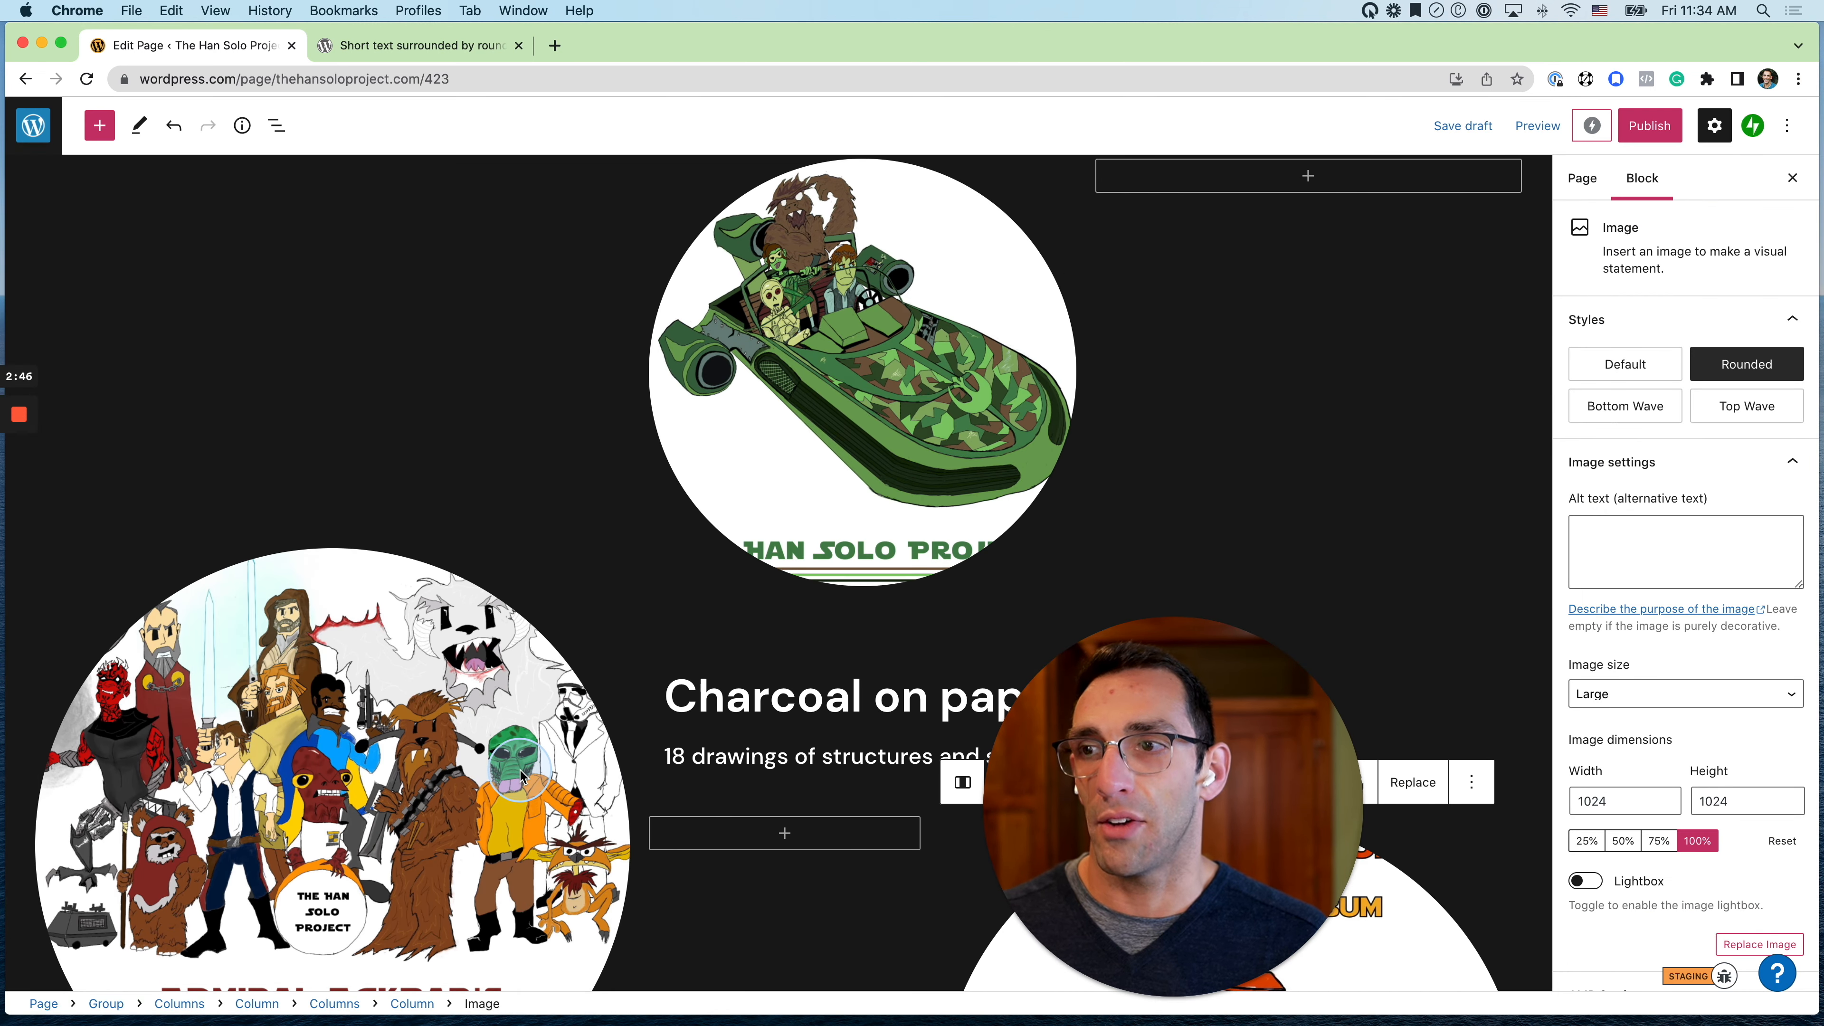
scroll(1263, 470, down, 5)
scroll(1264, 474, down, 2)
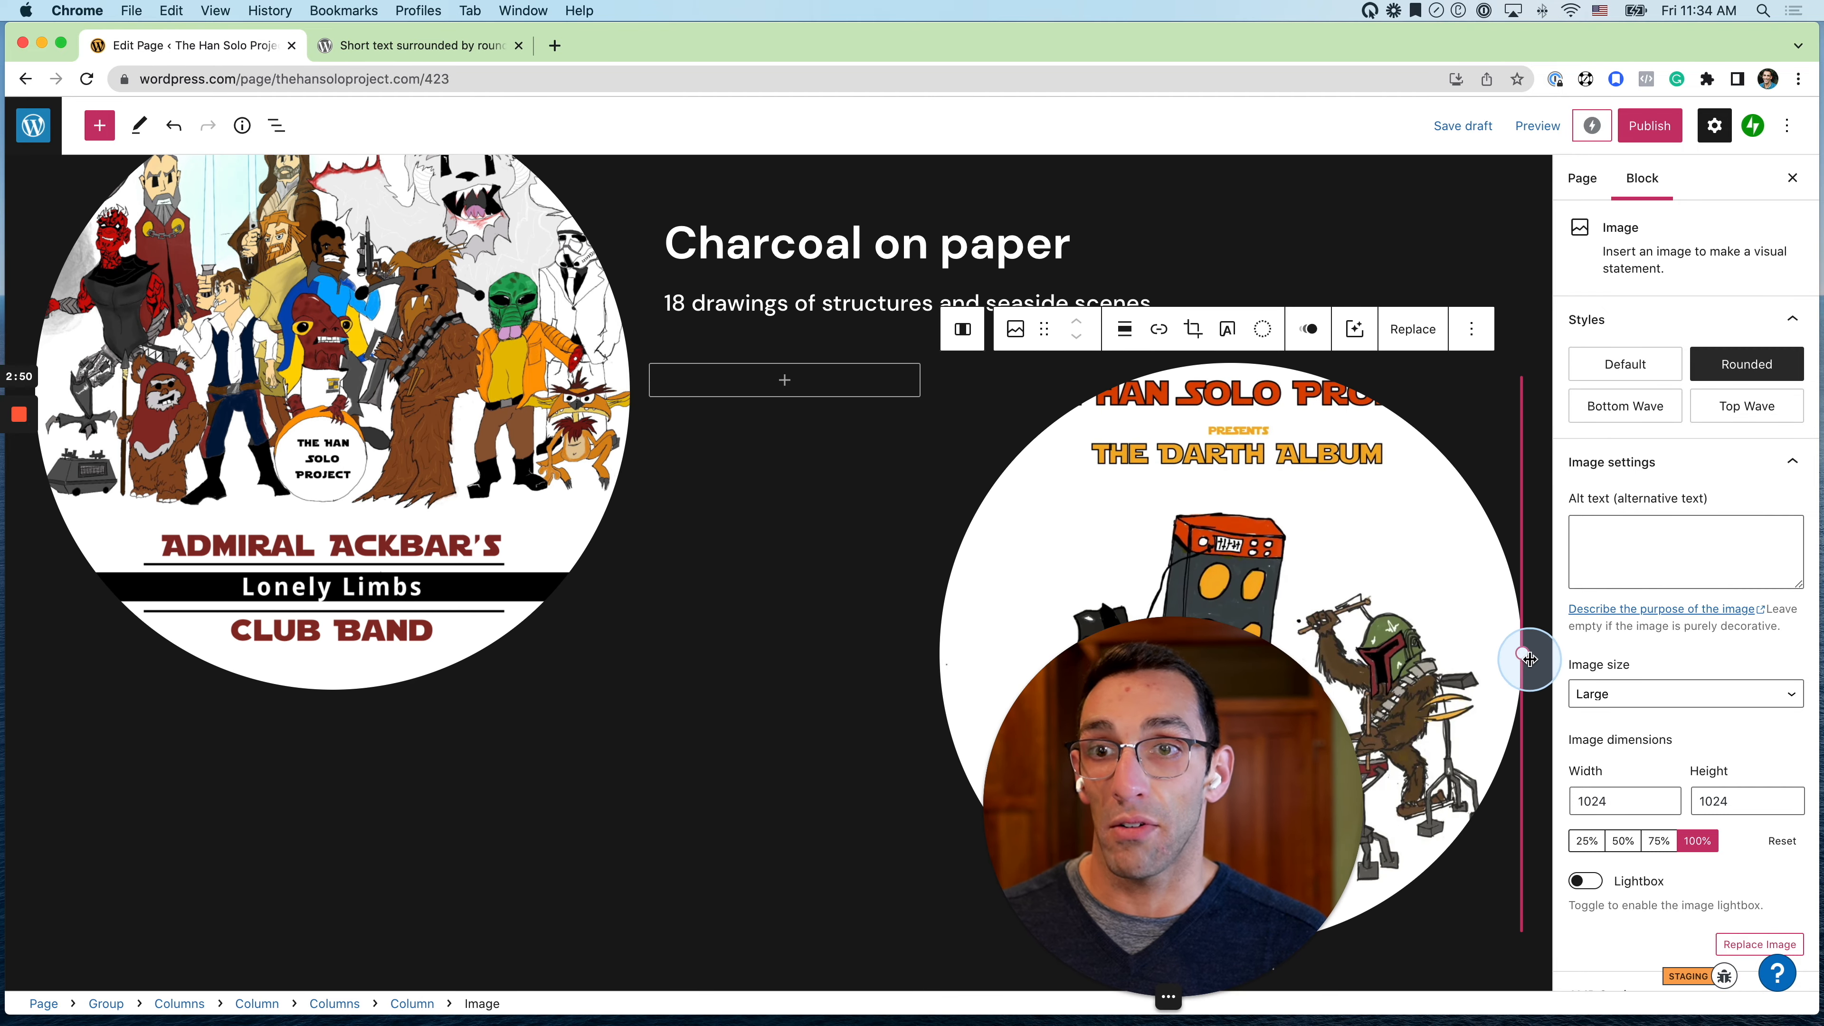
drag(1523, 656, 1486, 656)
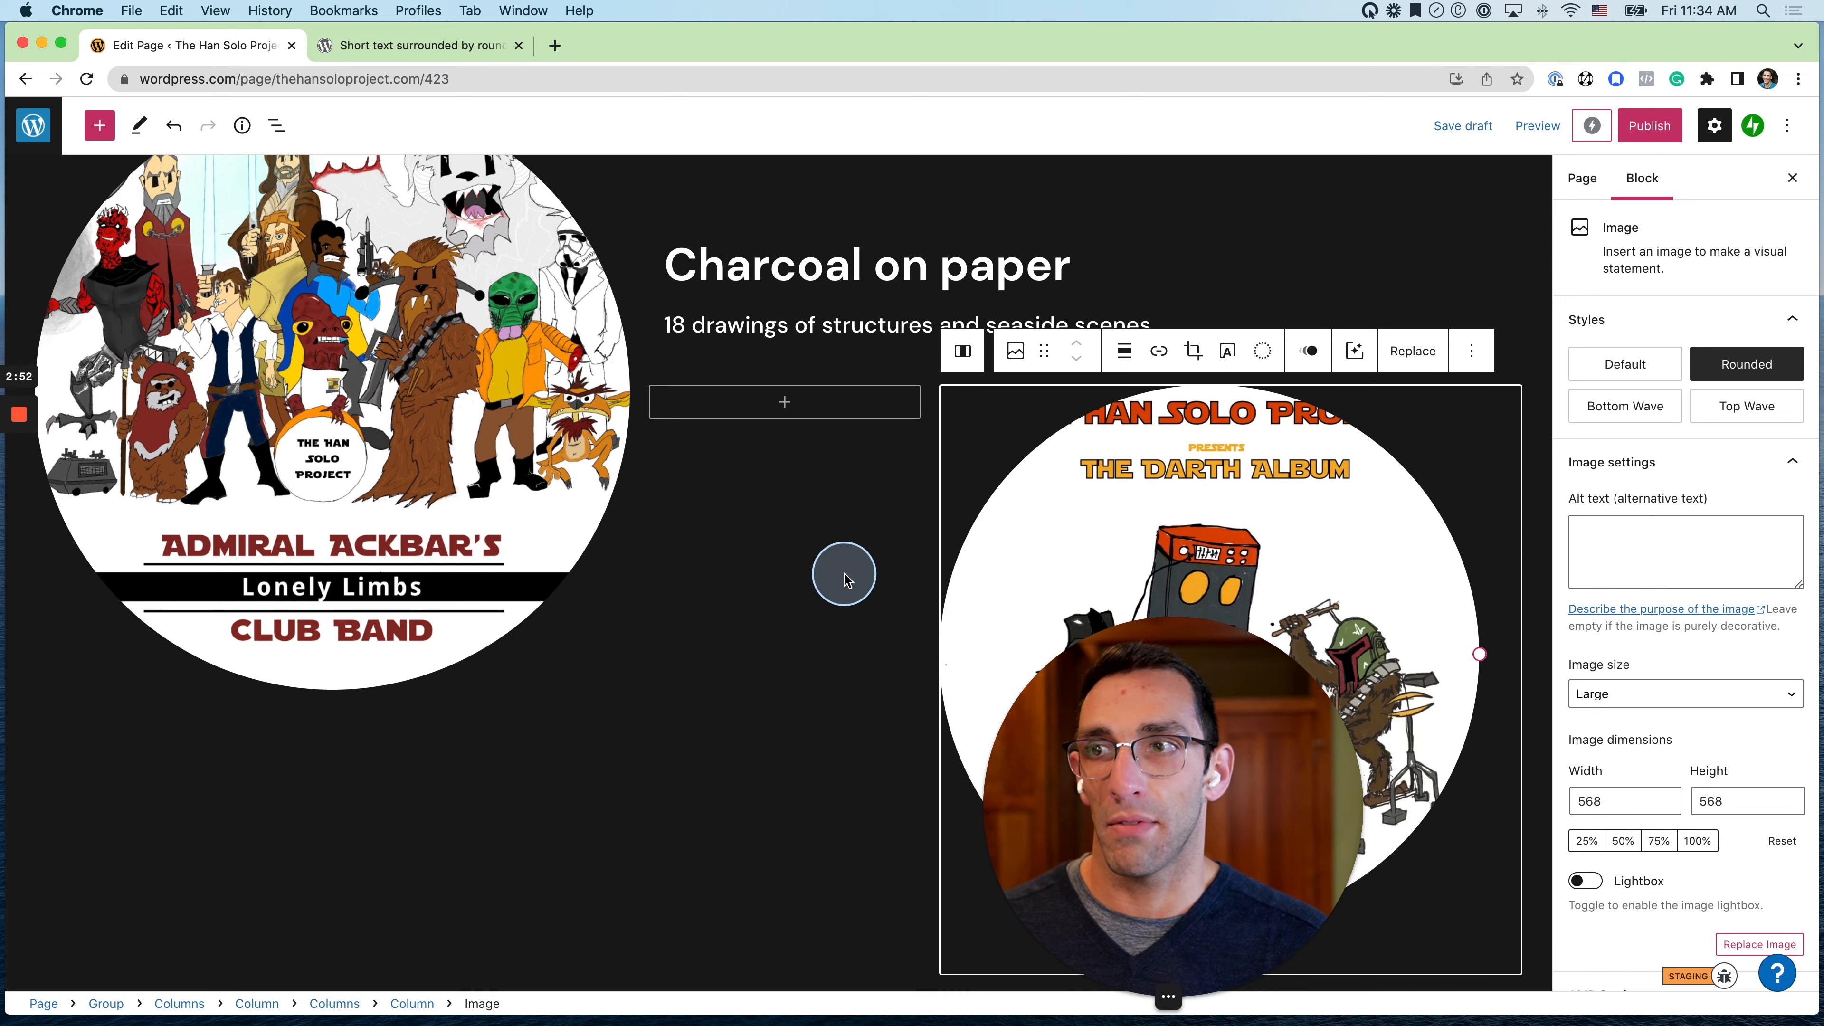
Change the "Charcoal on paper" heading text to "Our Albums about Star Wars Things"
triple_click(920, 459)
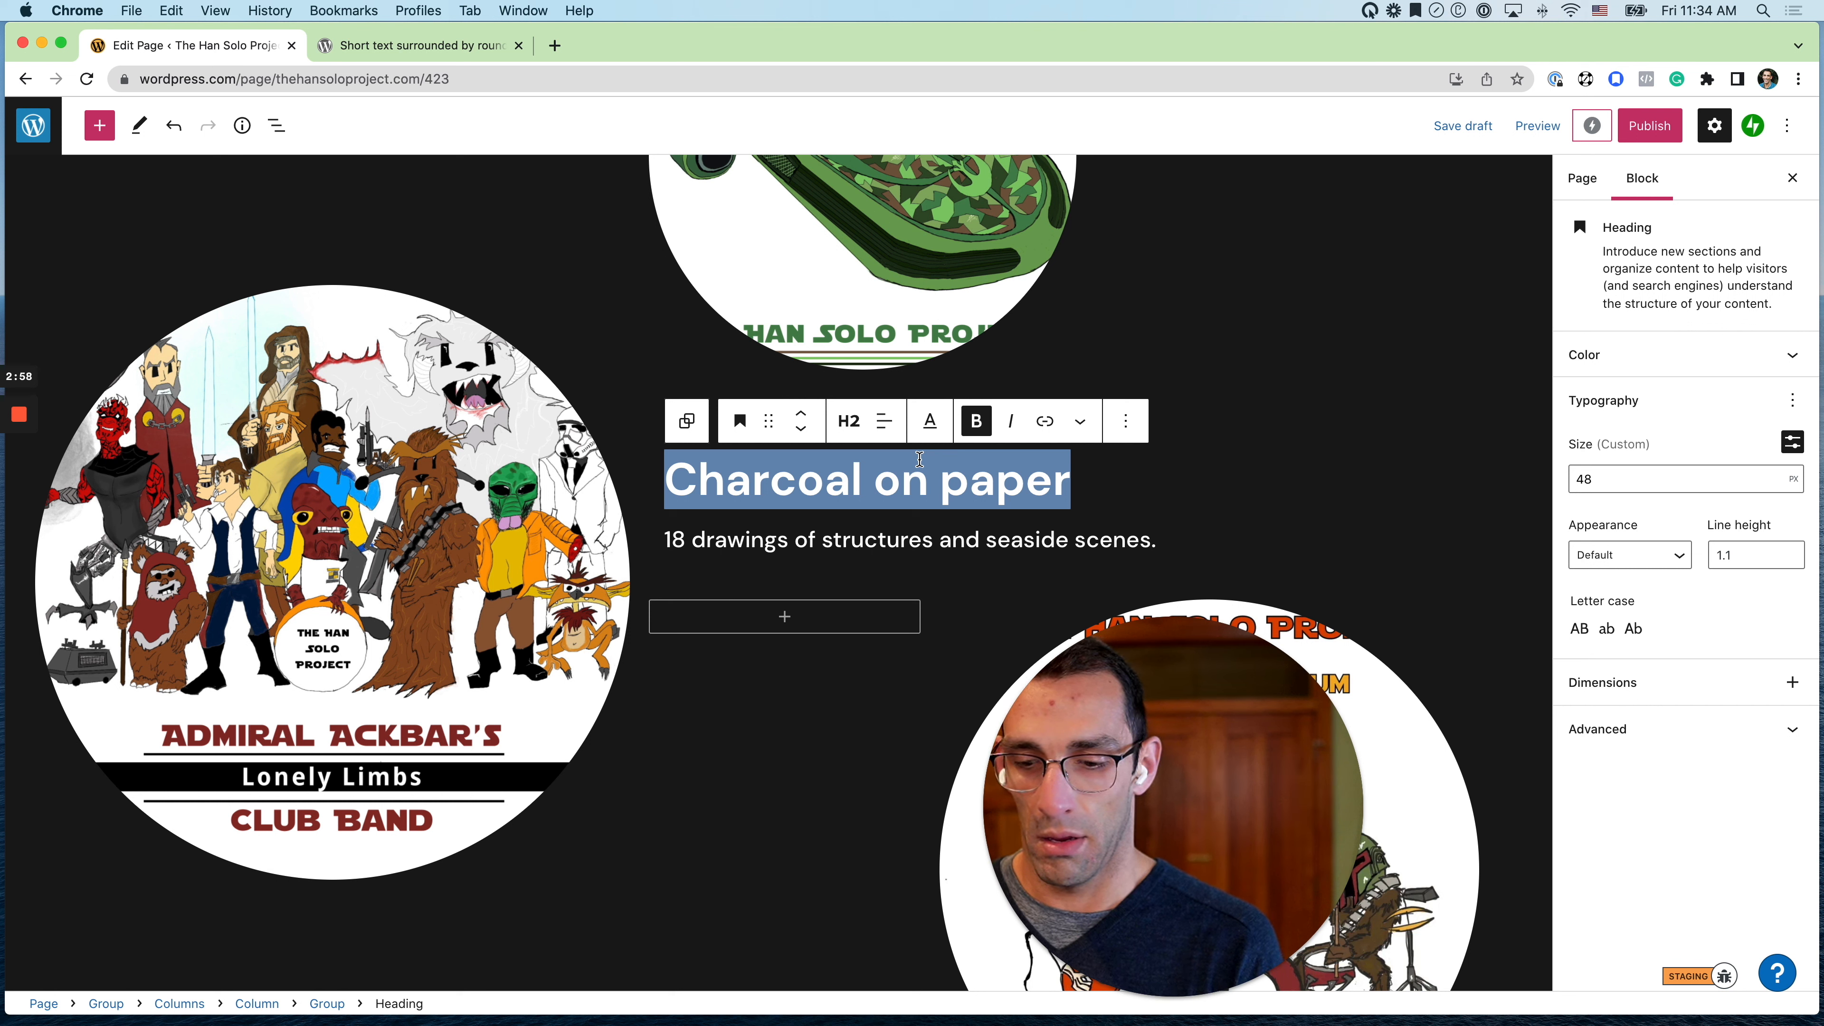
text(O)
click(919, 459)
text(ur Albums)
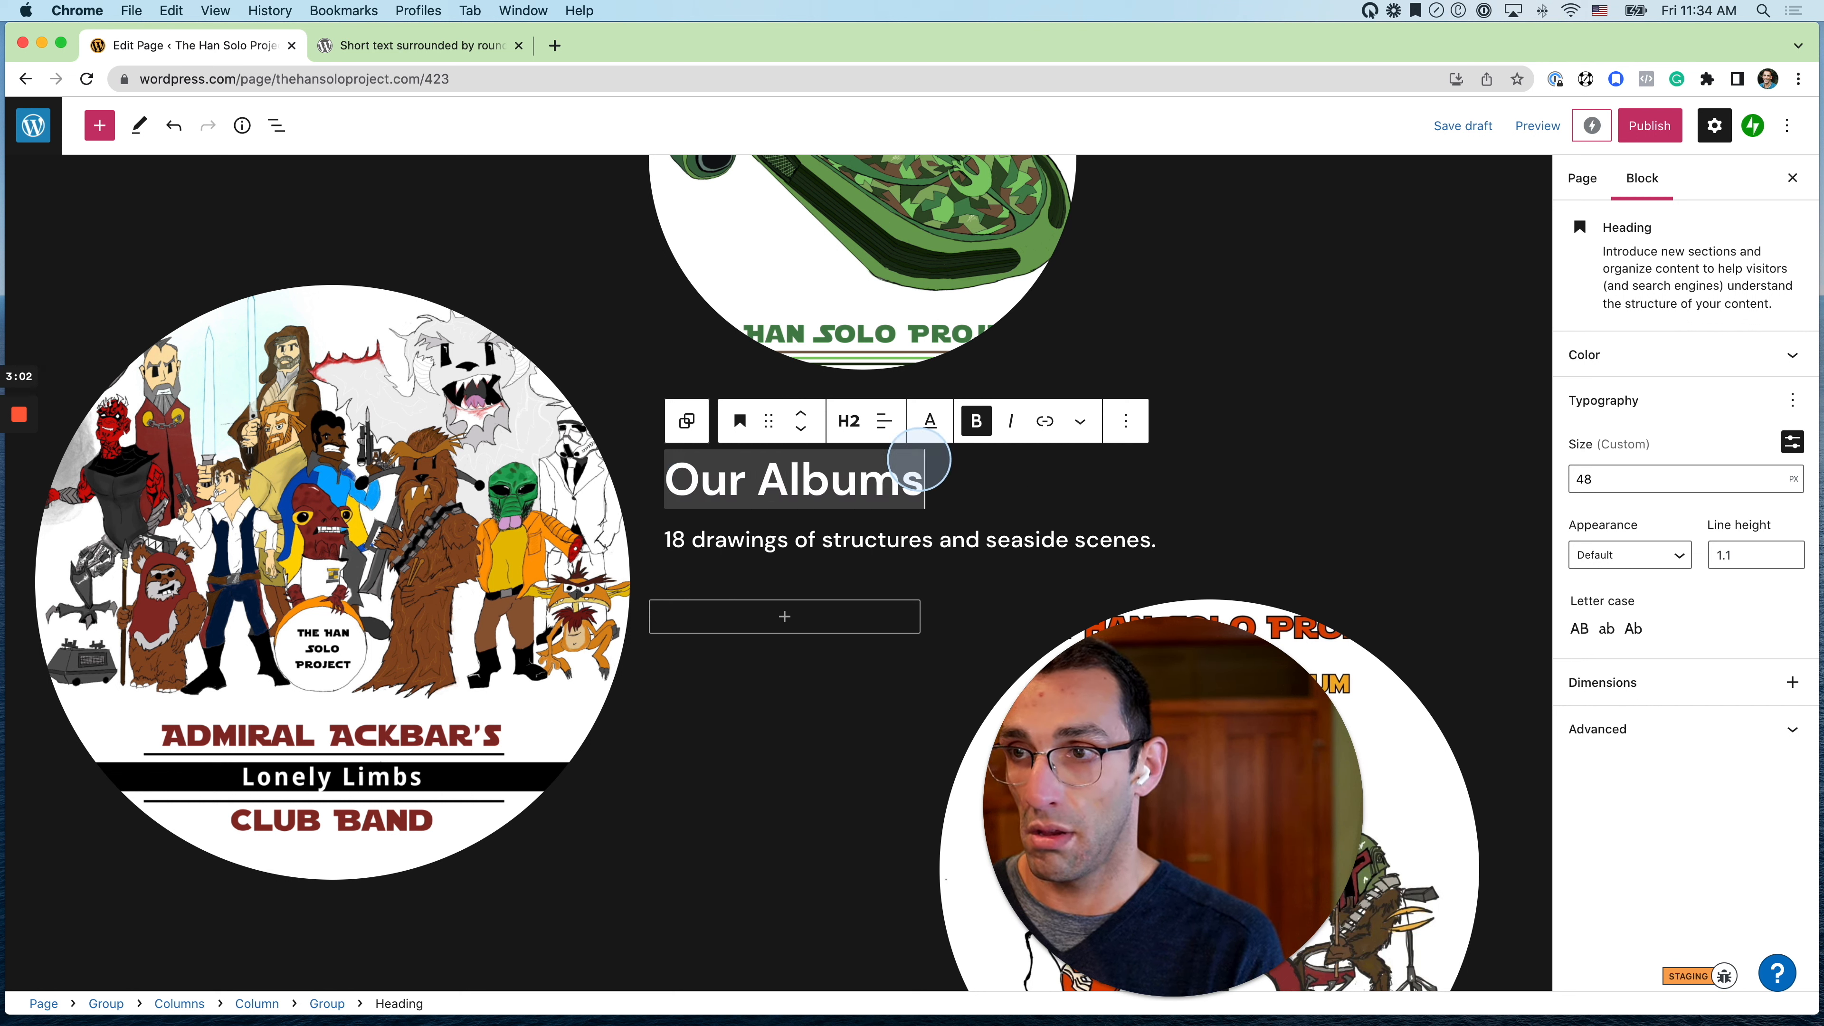
text( about)
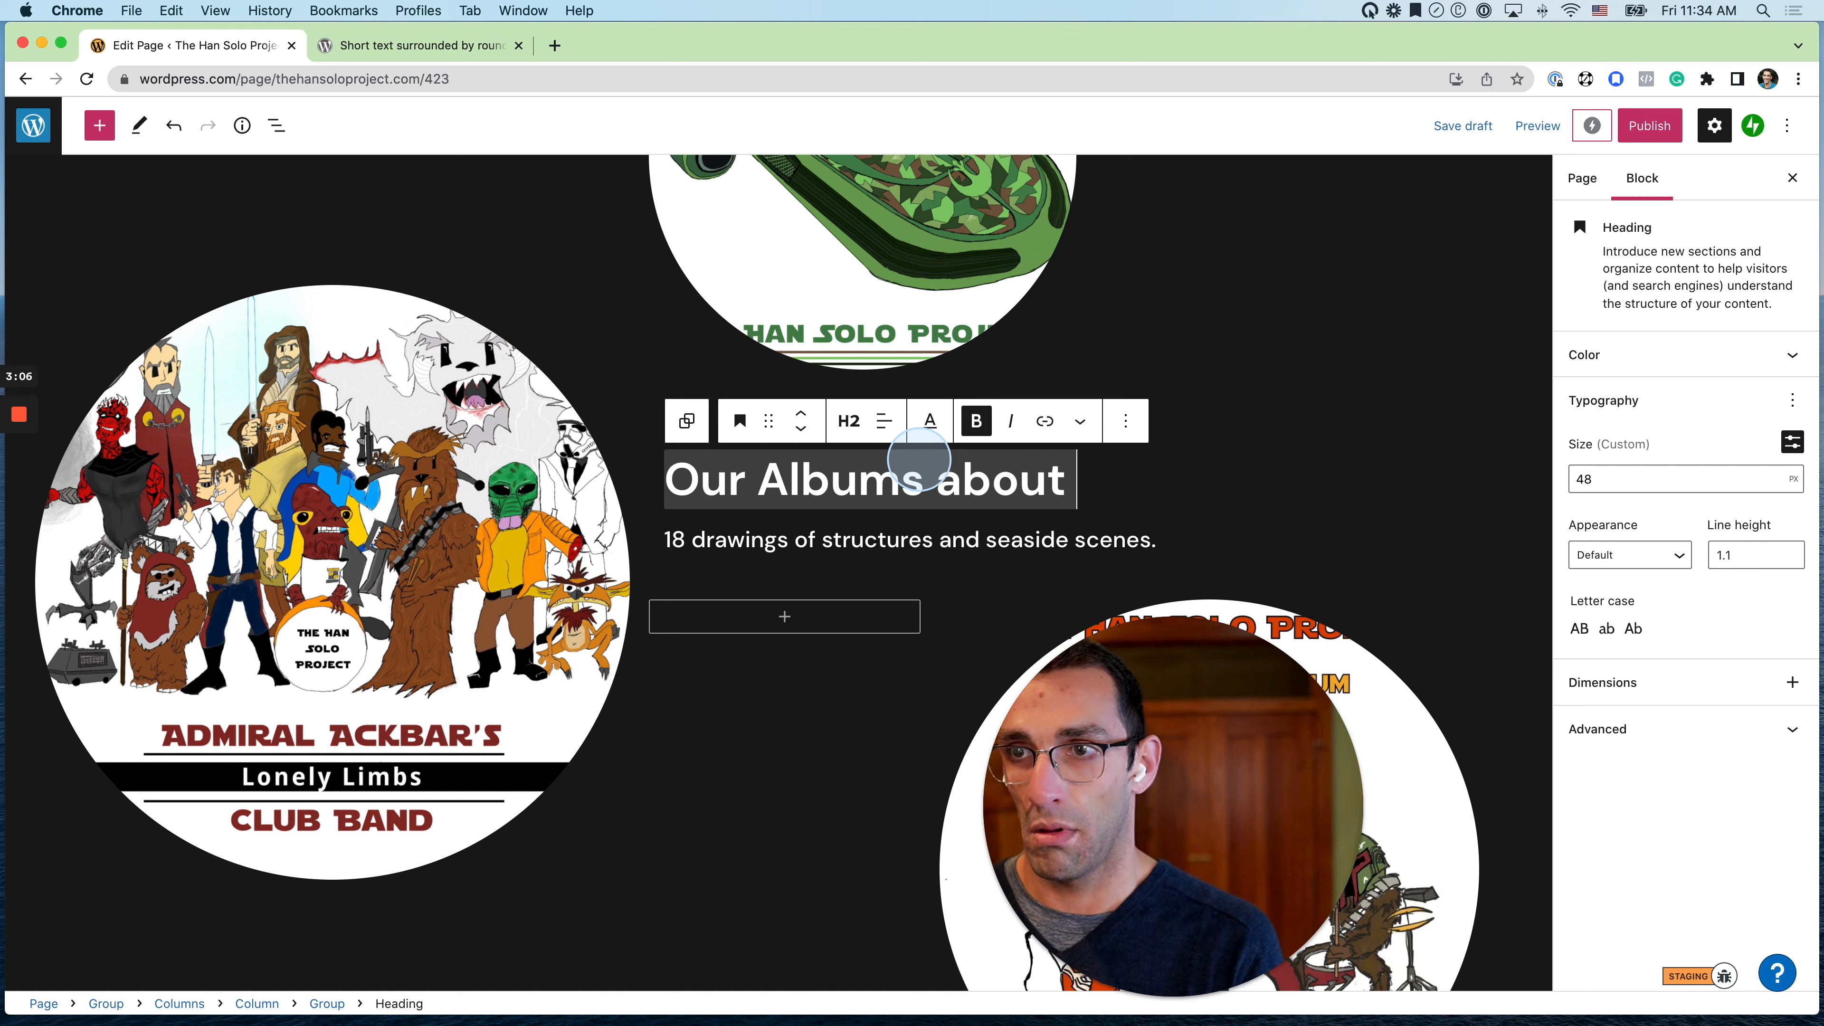
text( Star Wars.  Things)
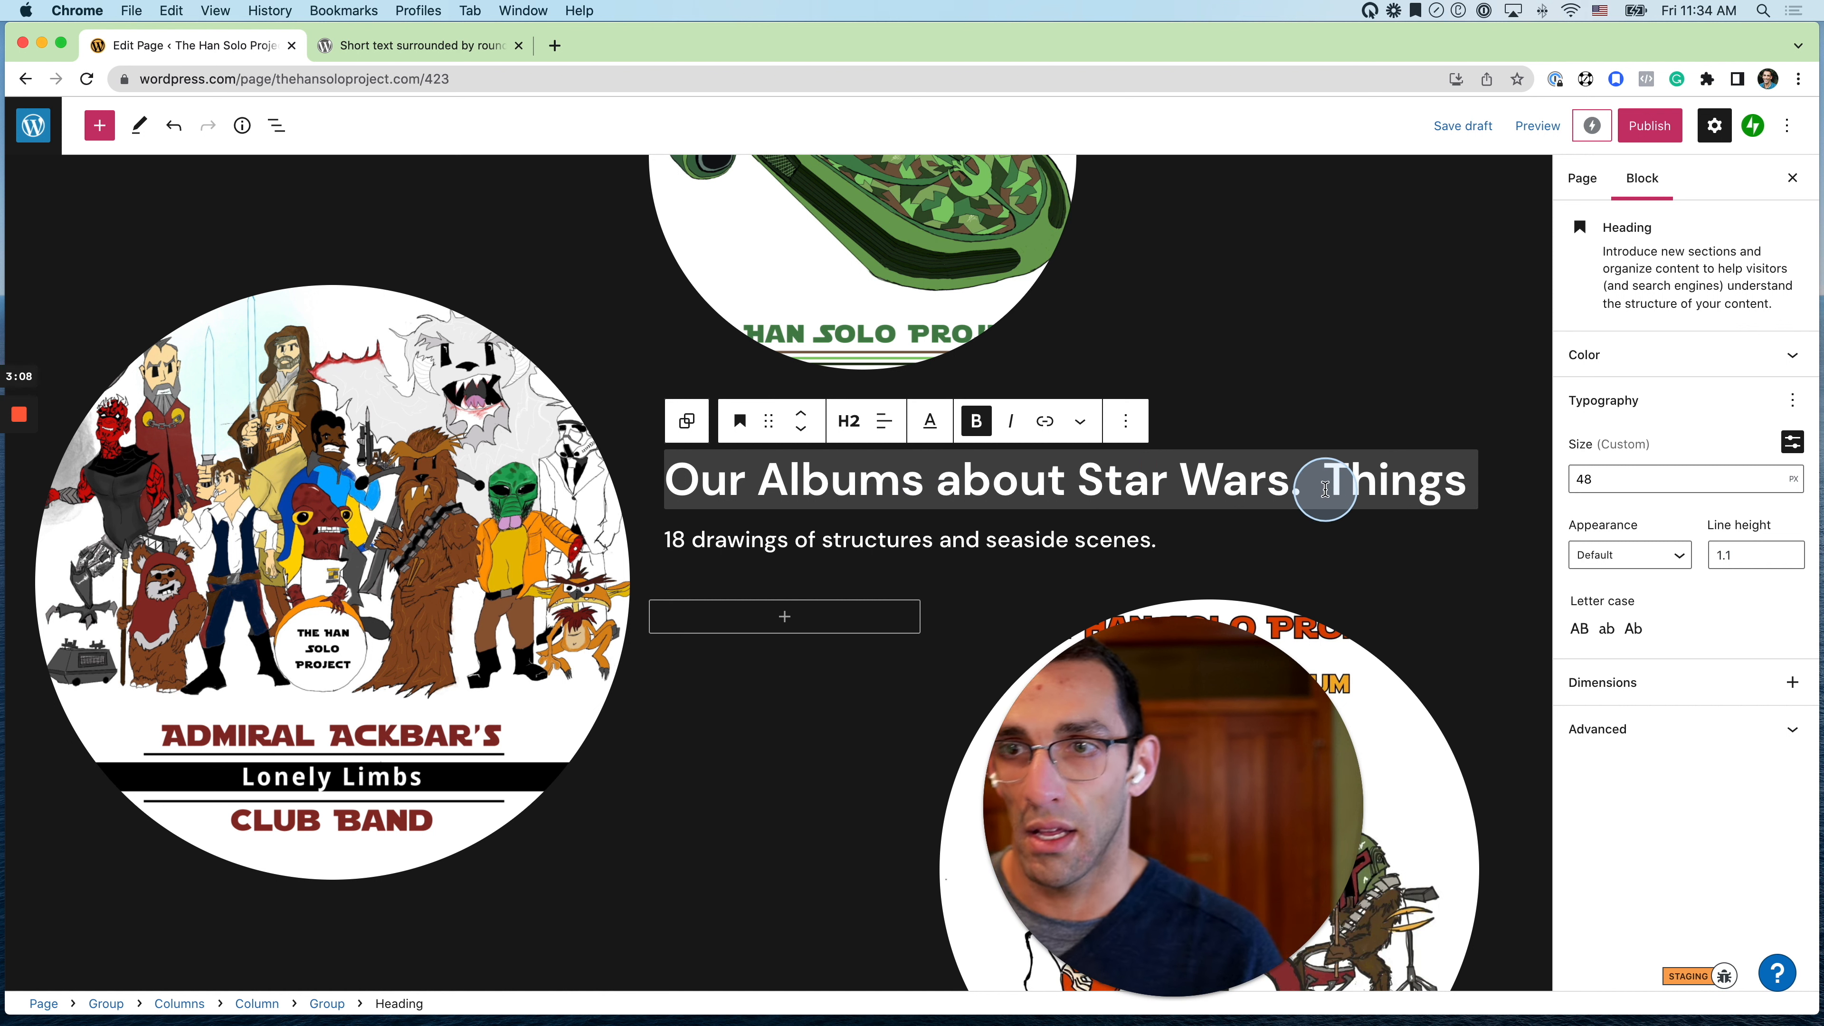
click(1302, 489)
key(BackSpace)
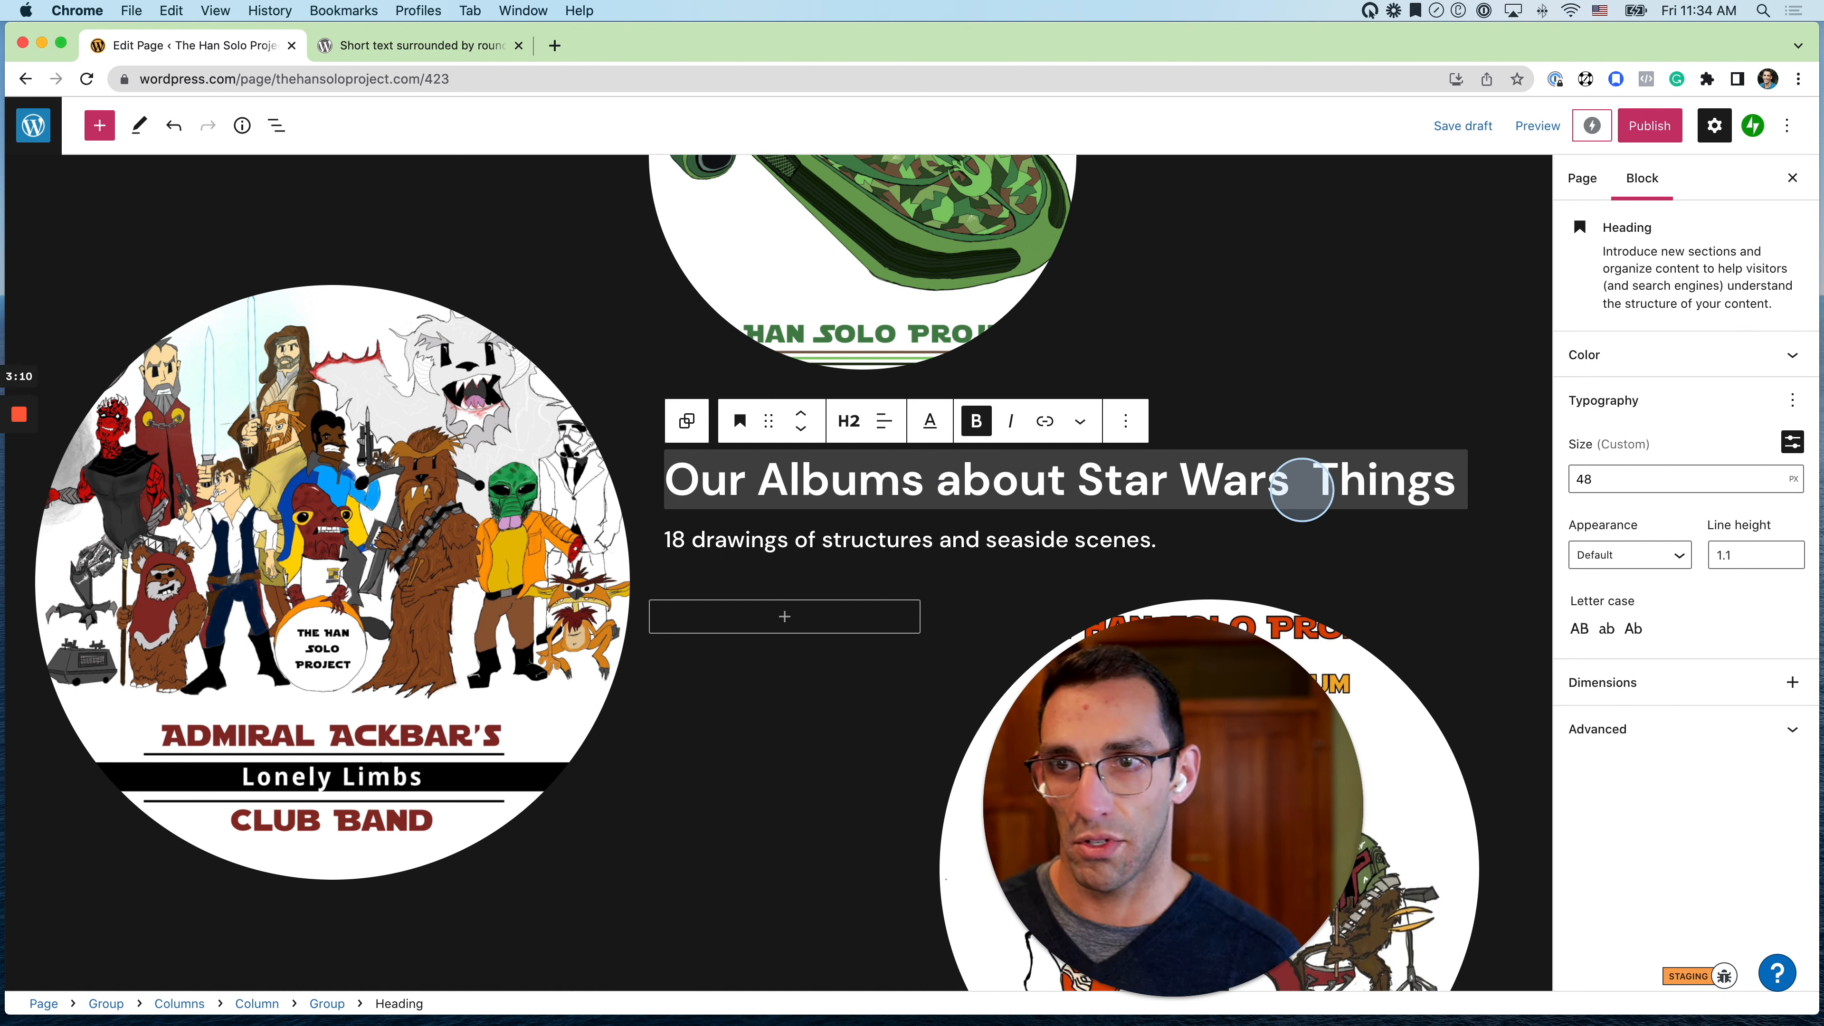
key(Delete)
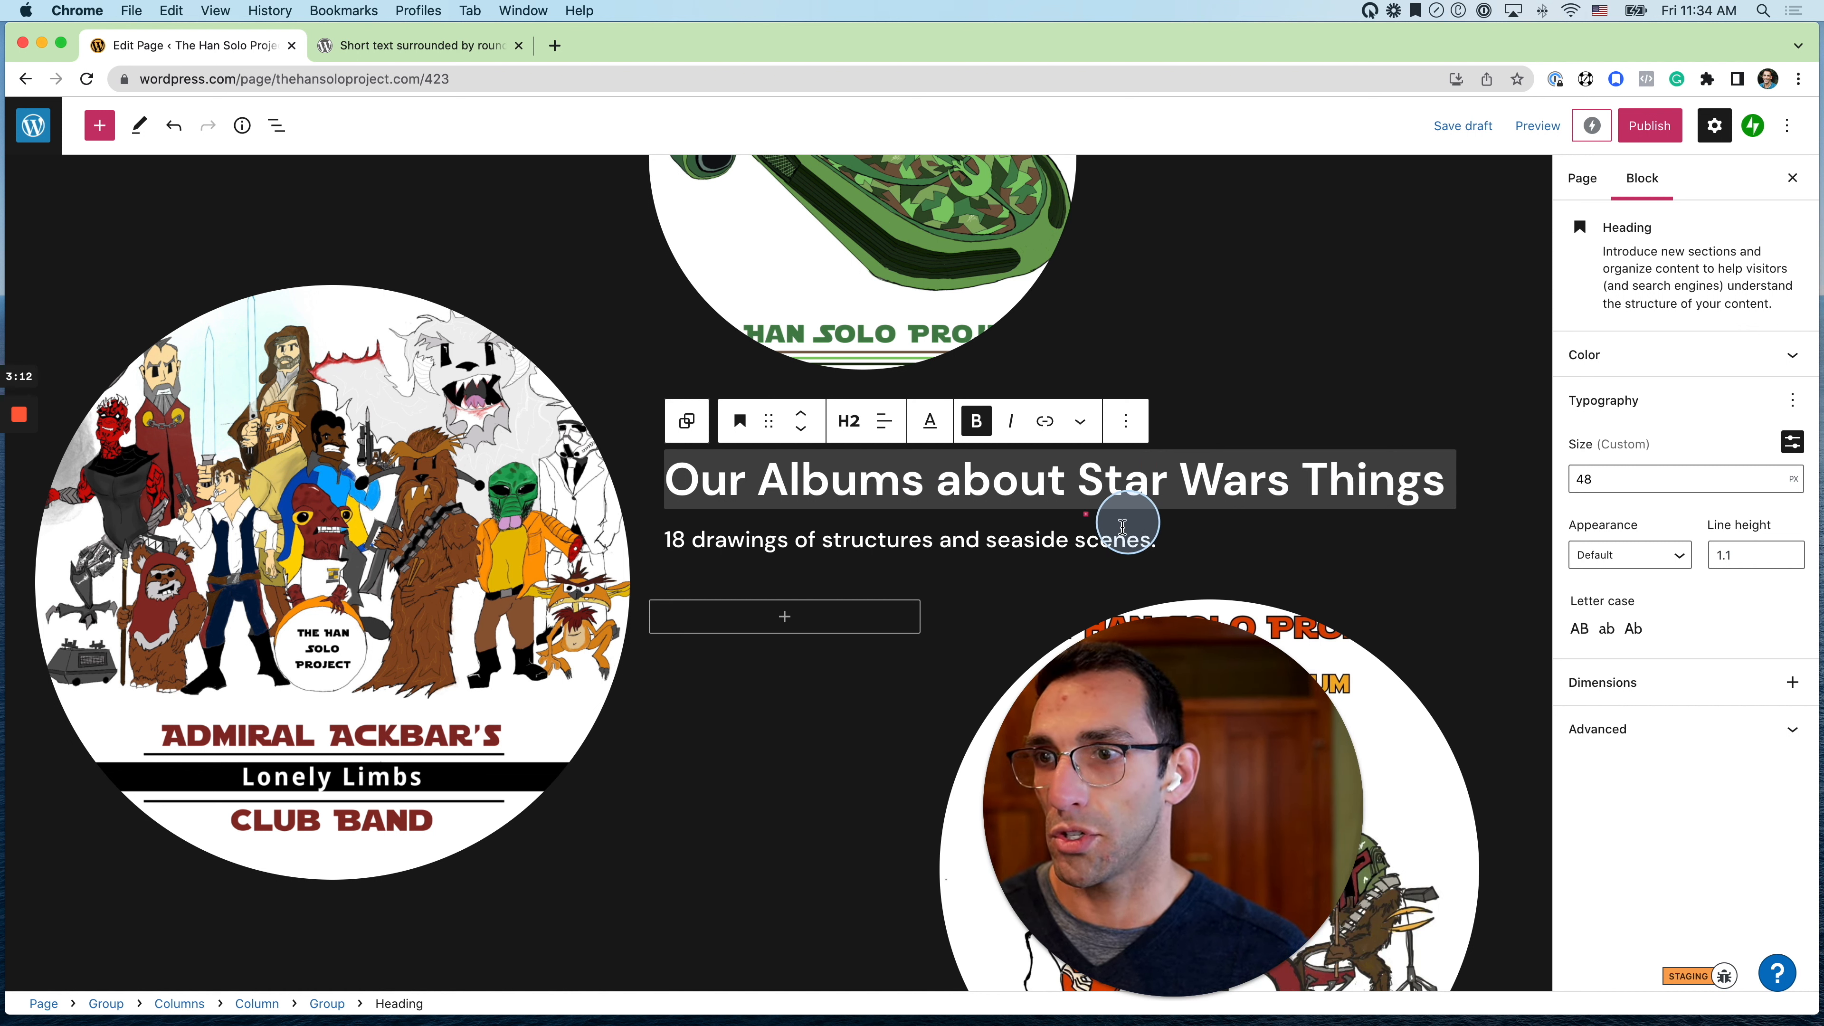
Look over the customized page layout, from the title area down through the round images and the text
click(1068, 568)
triple_click(1041, 544)
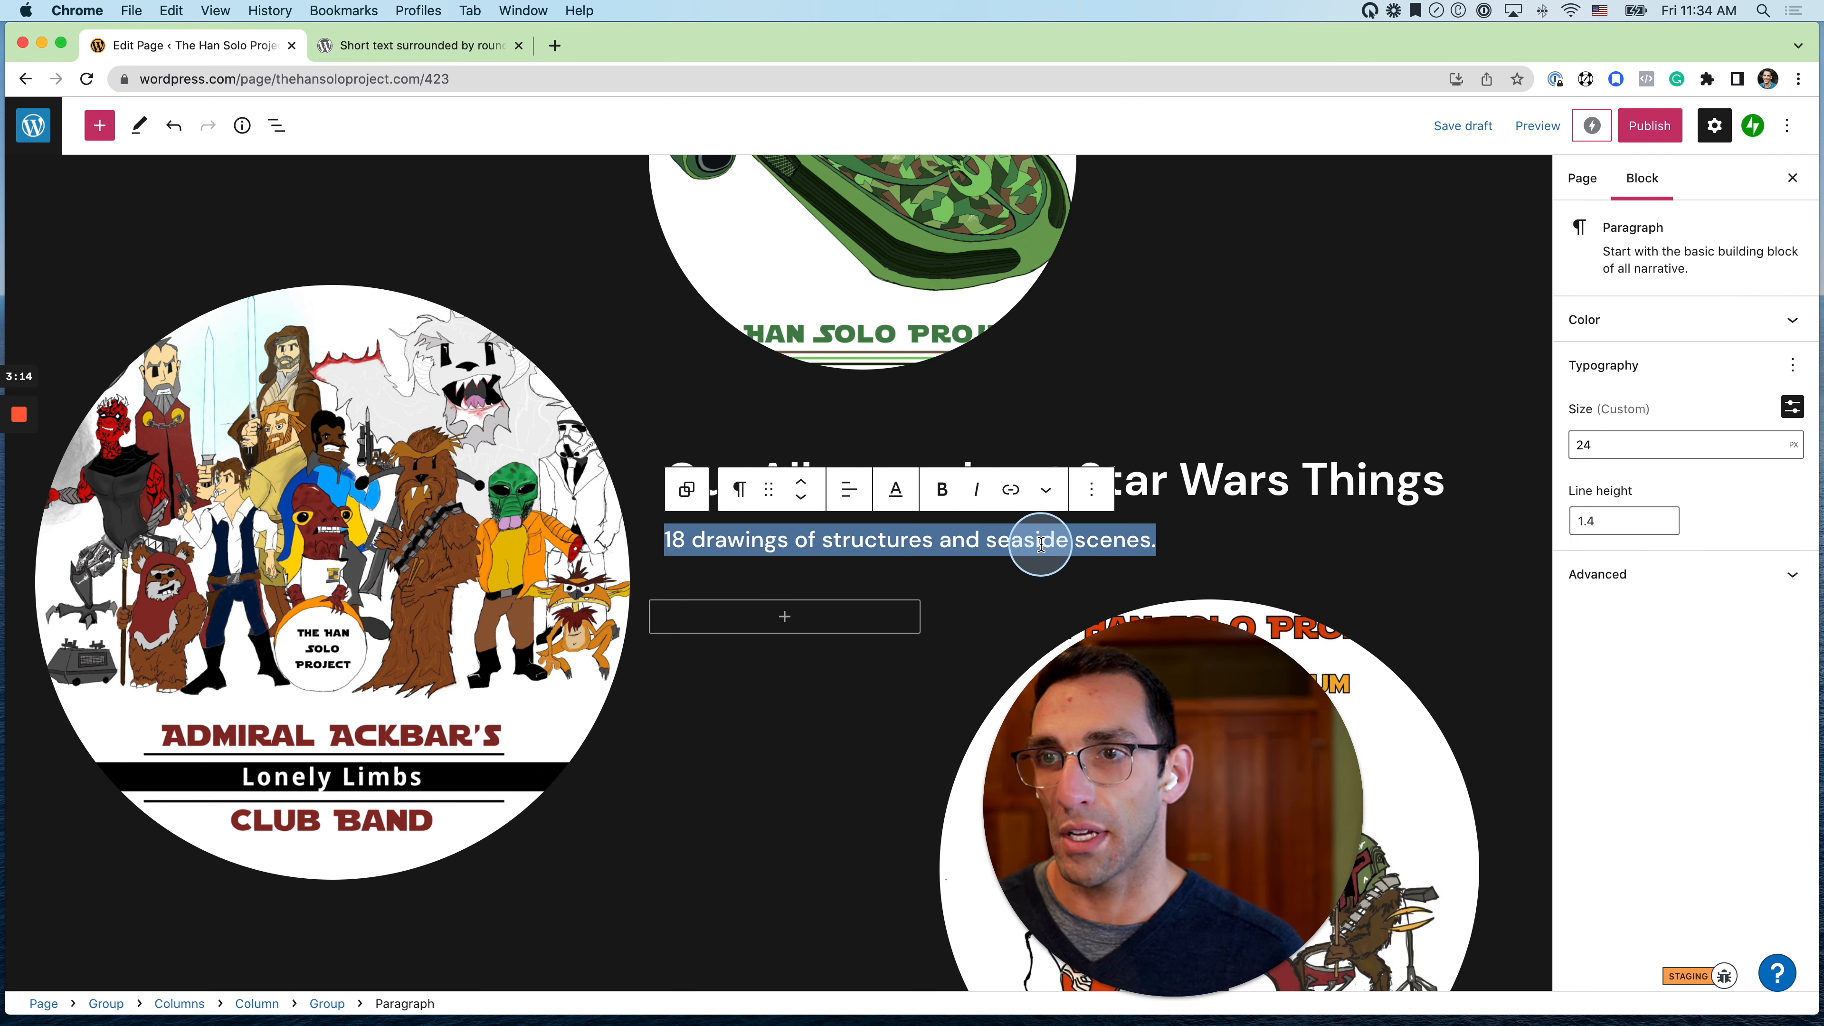
click(1309, 379)
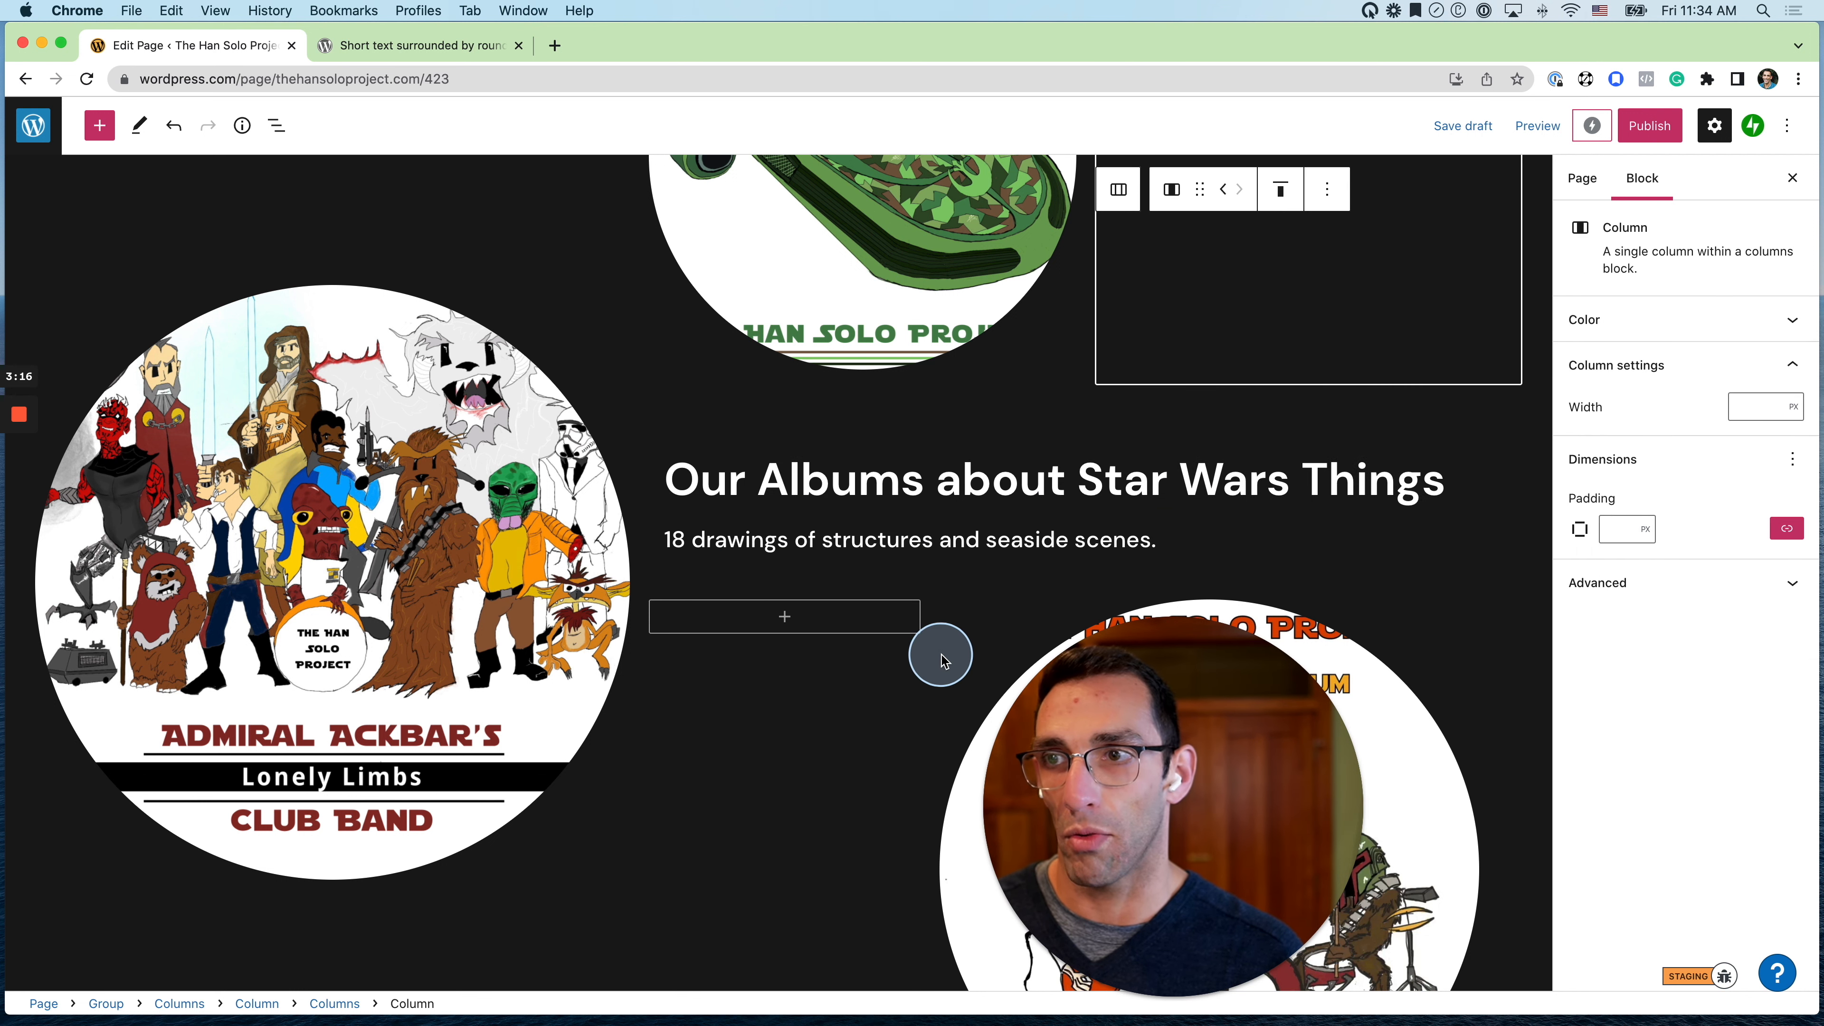
scroll(798, 618, down, 5)
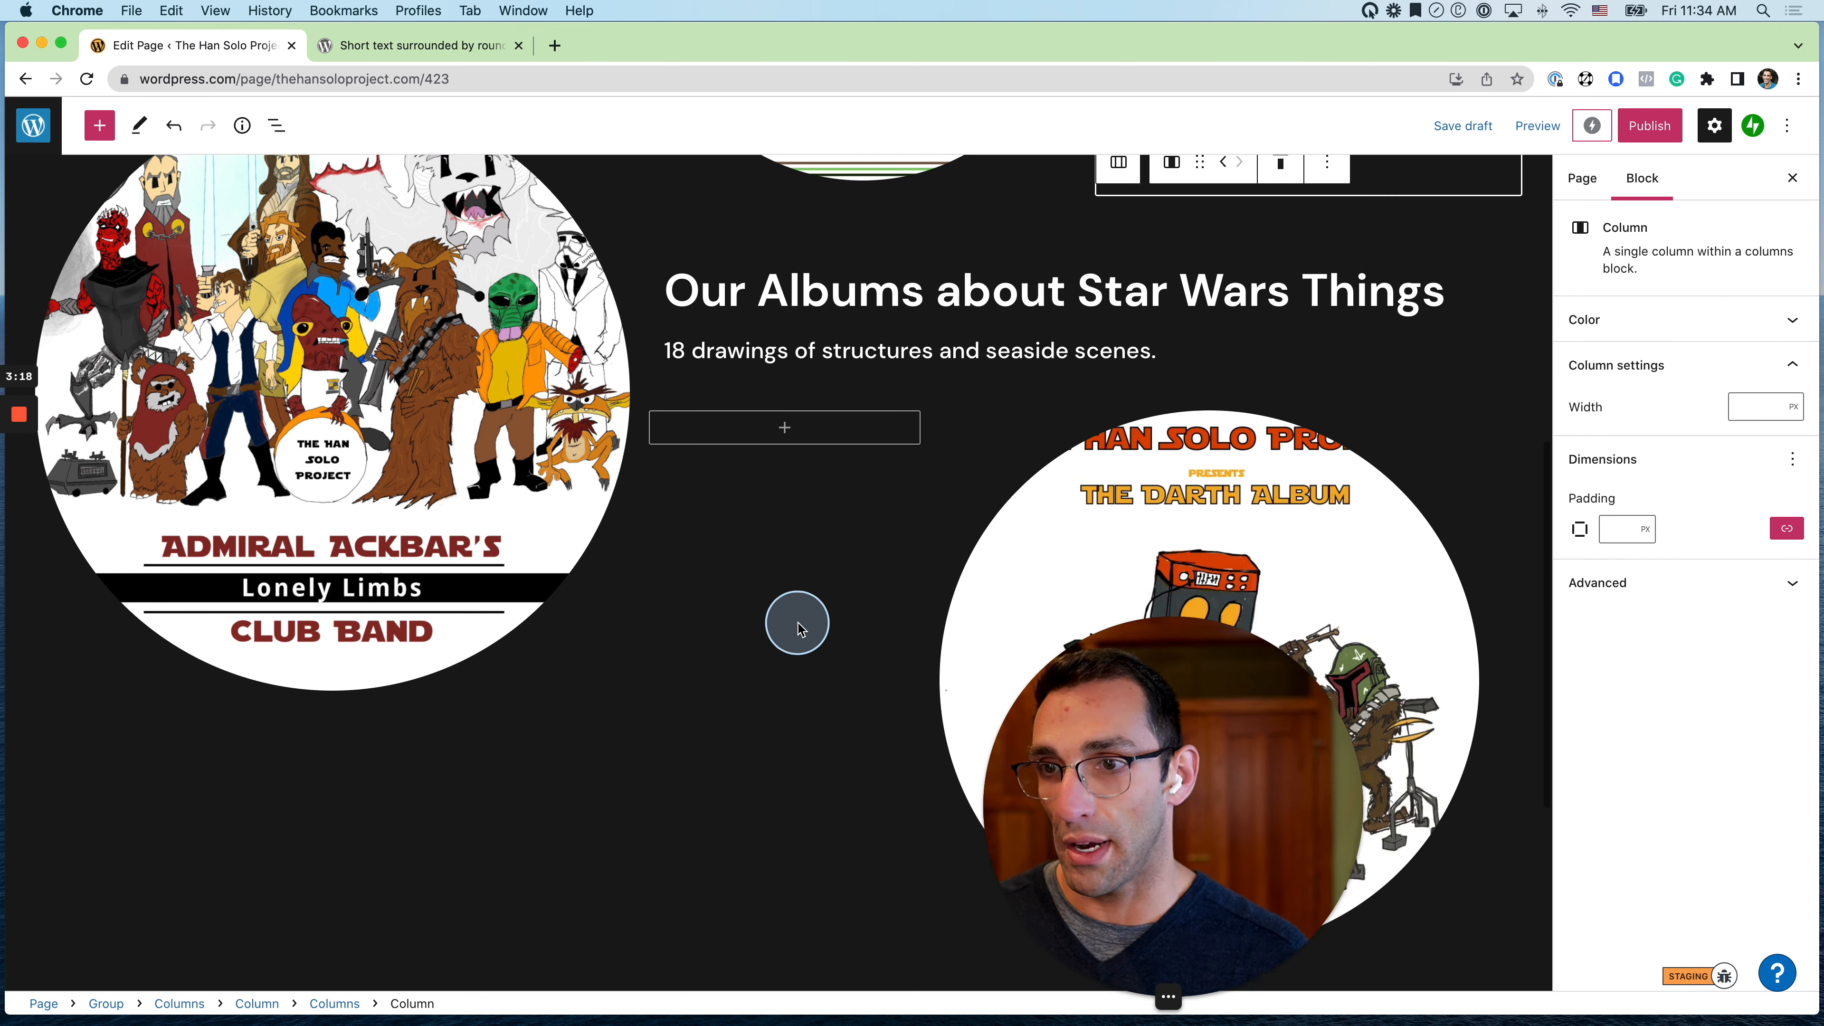
scroll(768, 766, up, 10)
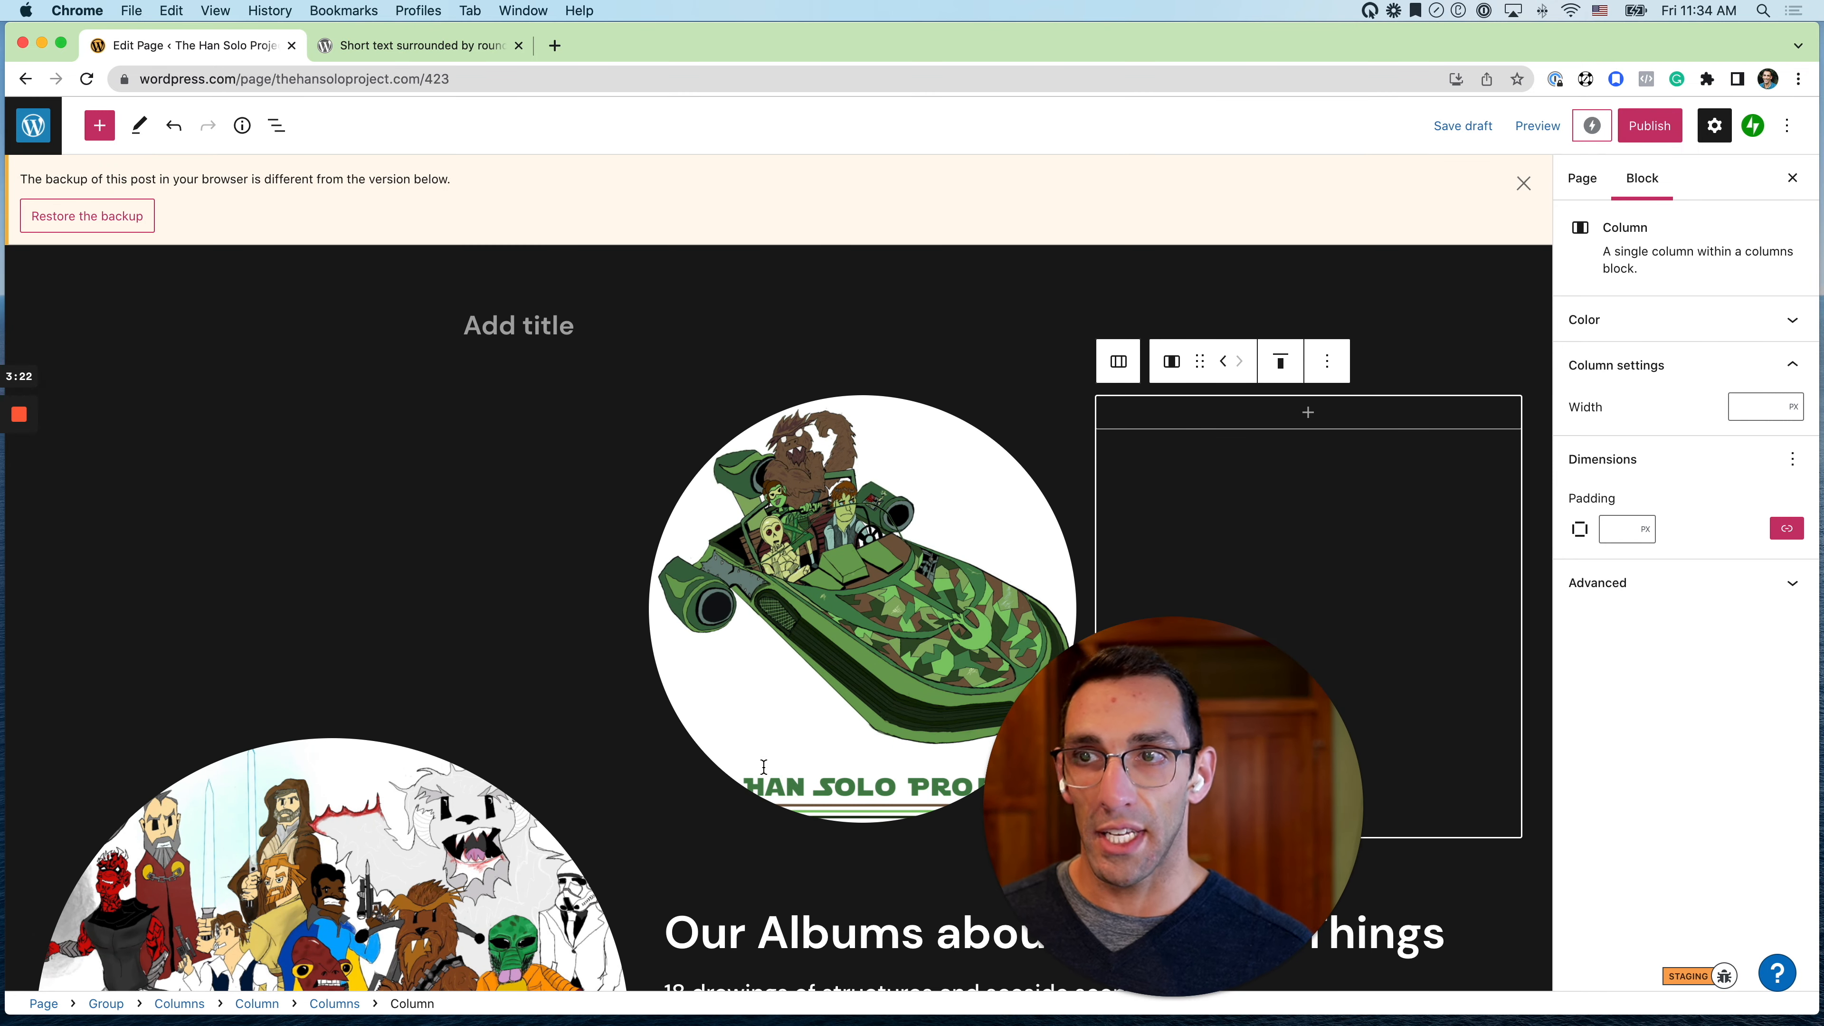
click(375, 596)
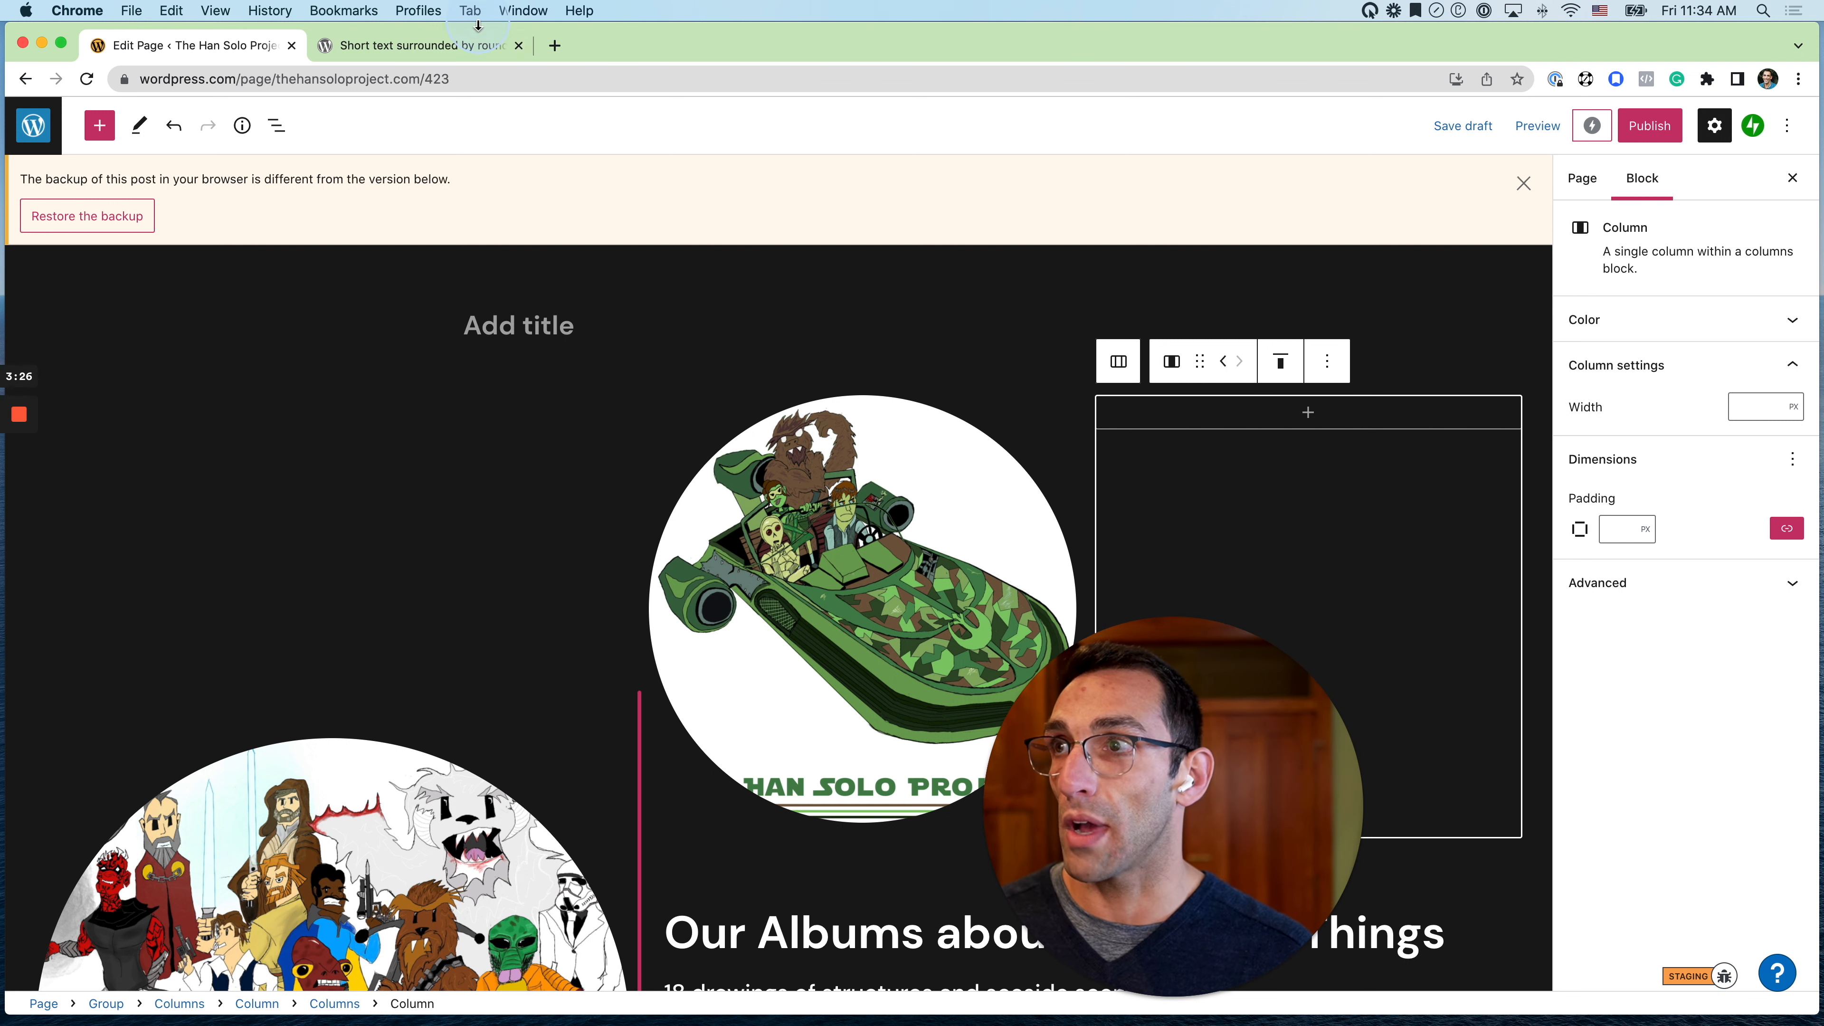
scroll(693, 583, down, 4)
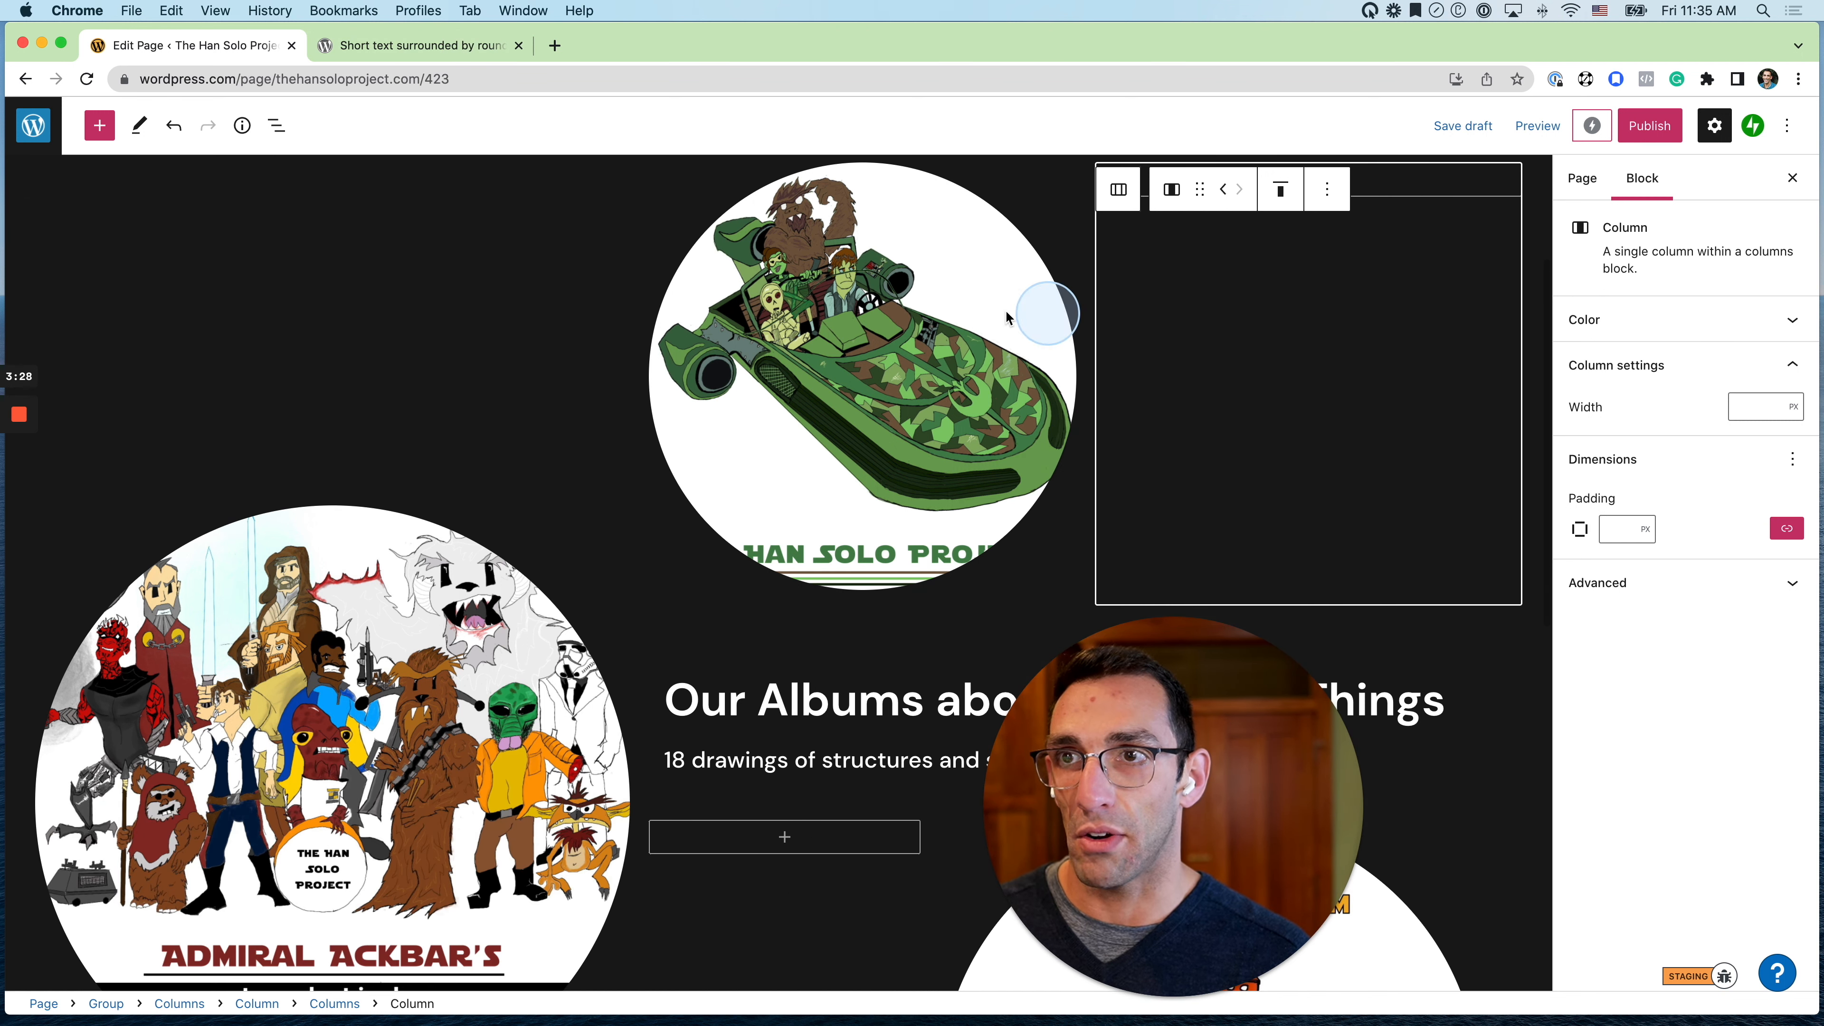
scroll(529, 469, down, 8)
scroll(749, 440, down, 4)
scroll(750, 438, up, 8)
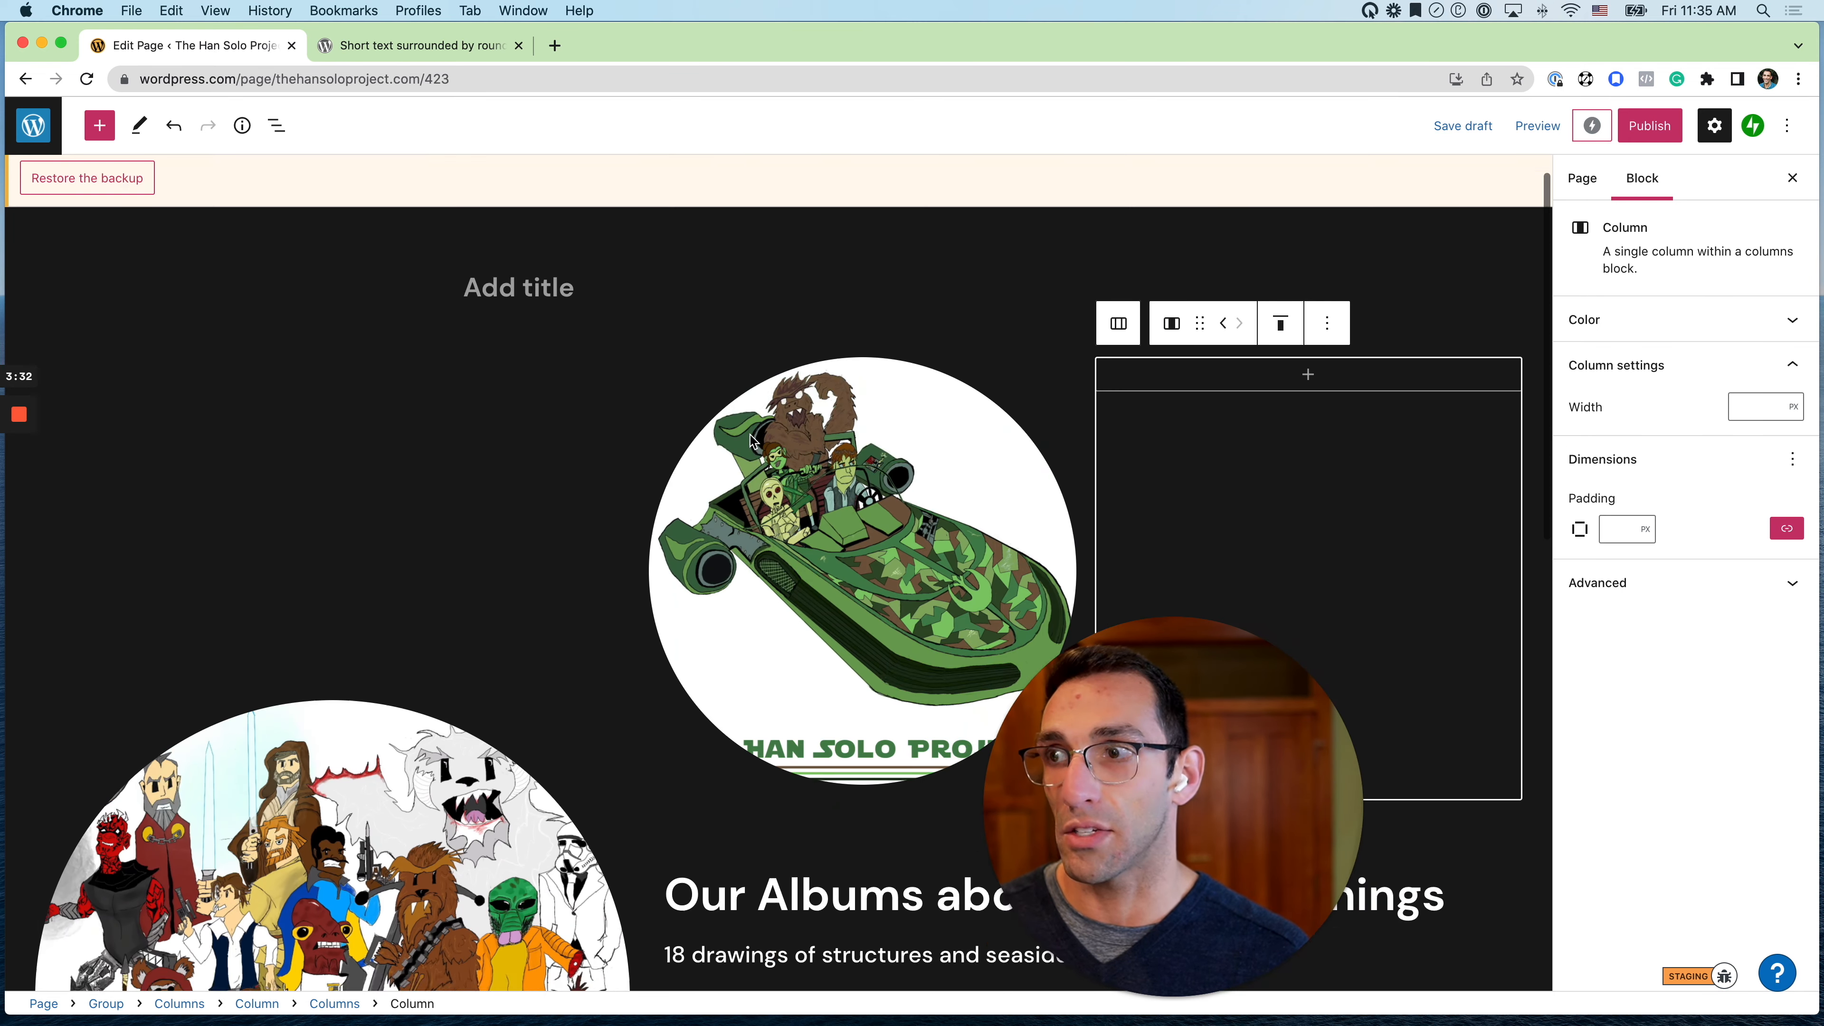
Return to the WordPress.org pattern directory's main listing and browse the other available patterns
click(439, 47)
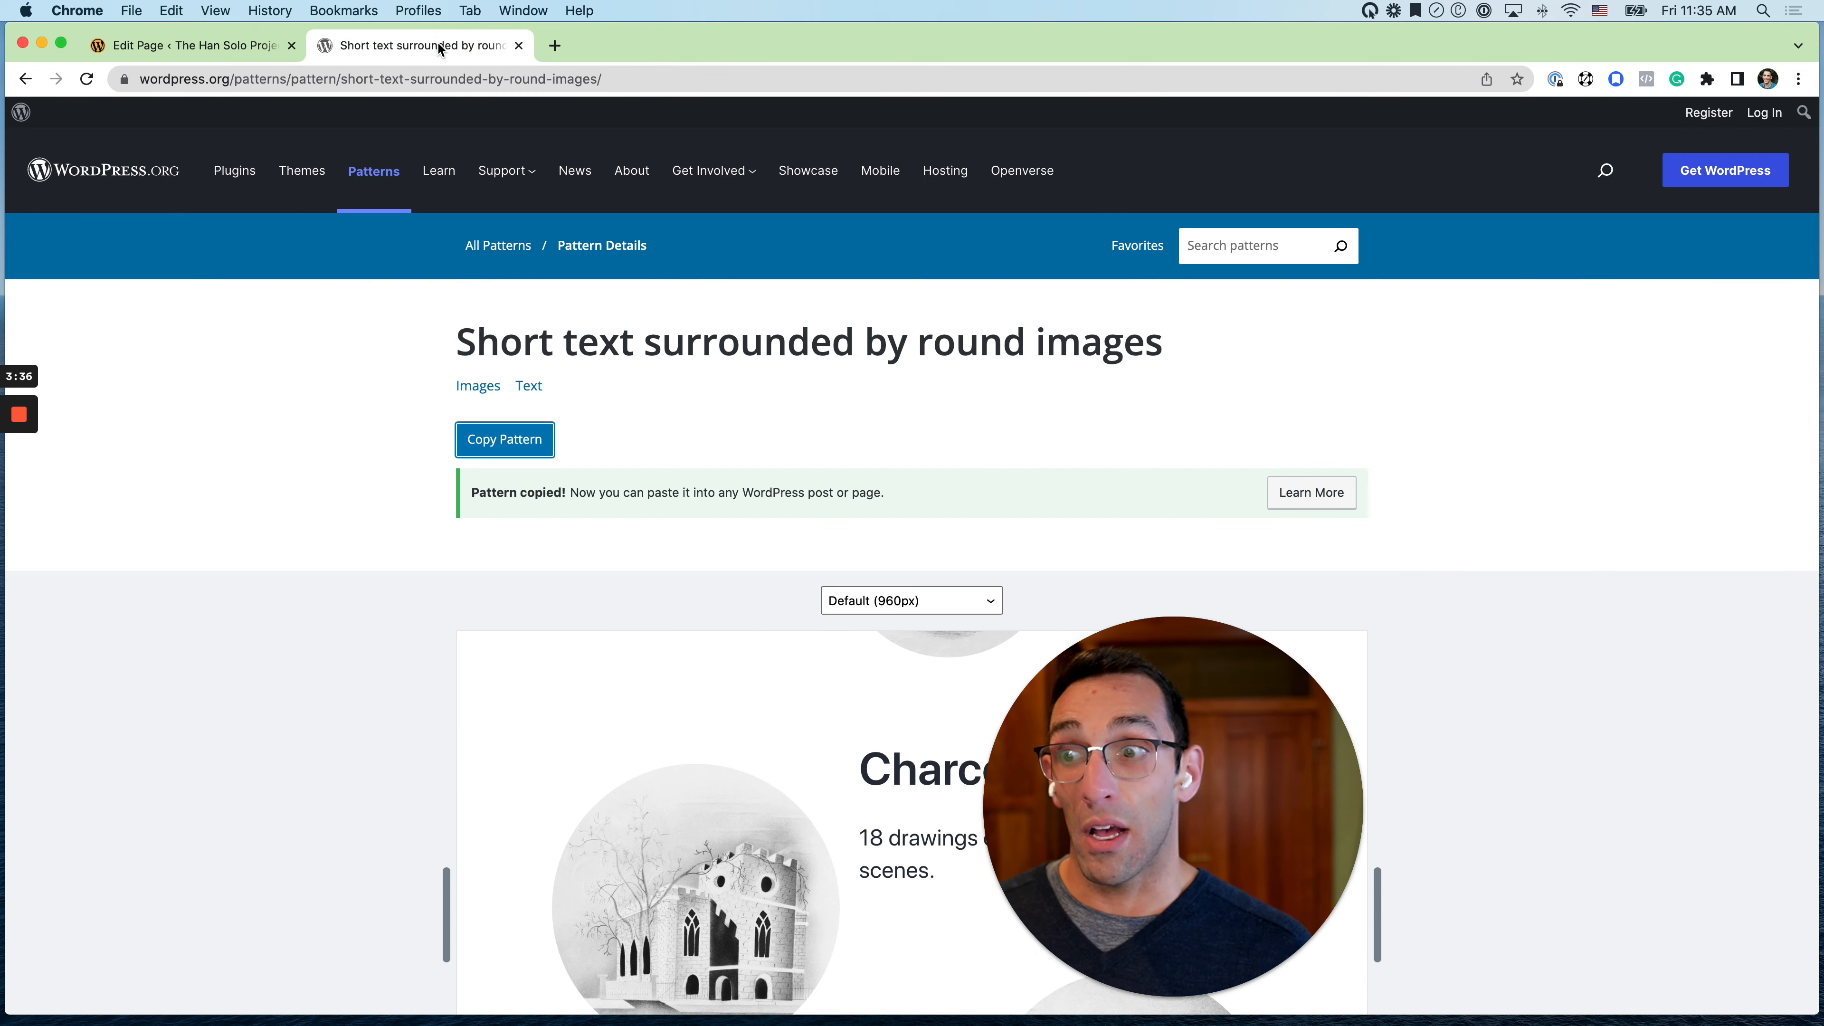
click(364, 188)
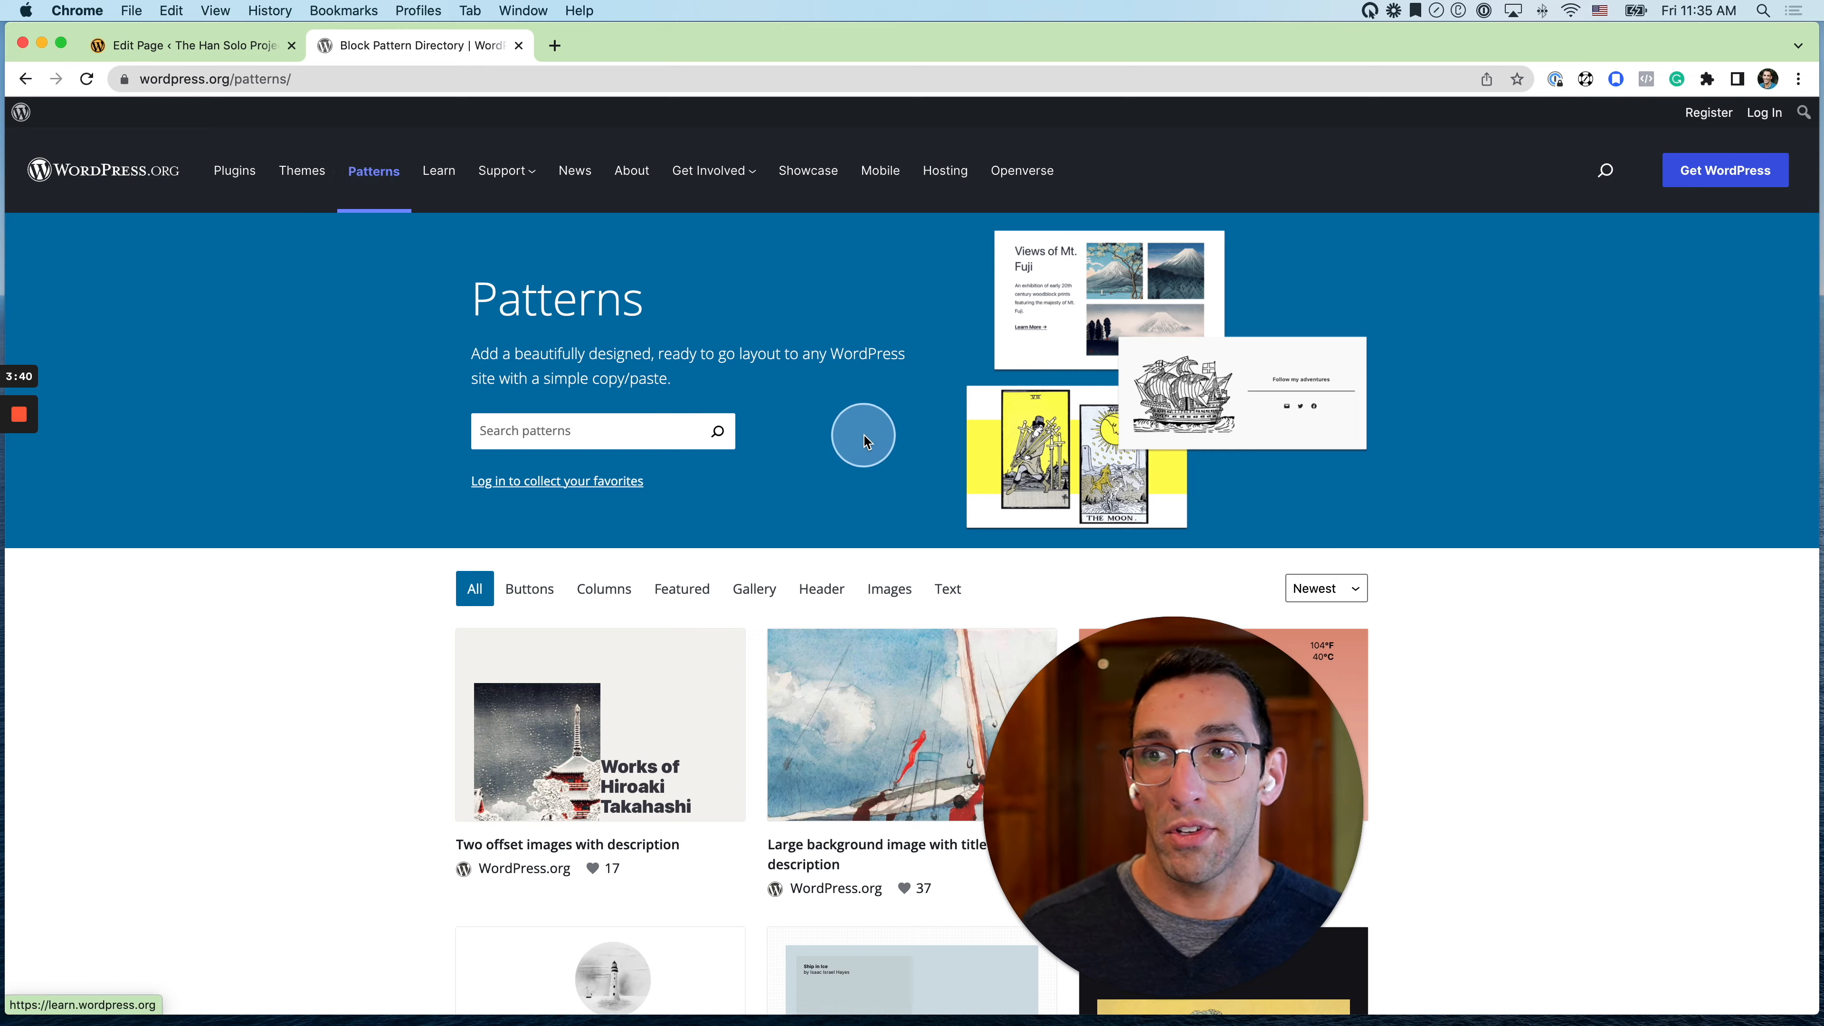
scroll(864, 438, down, 12)
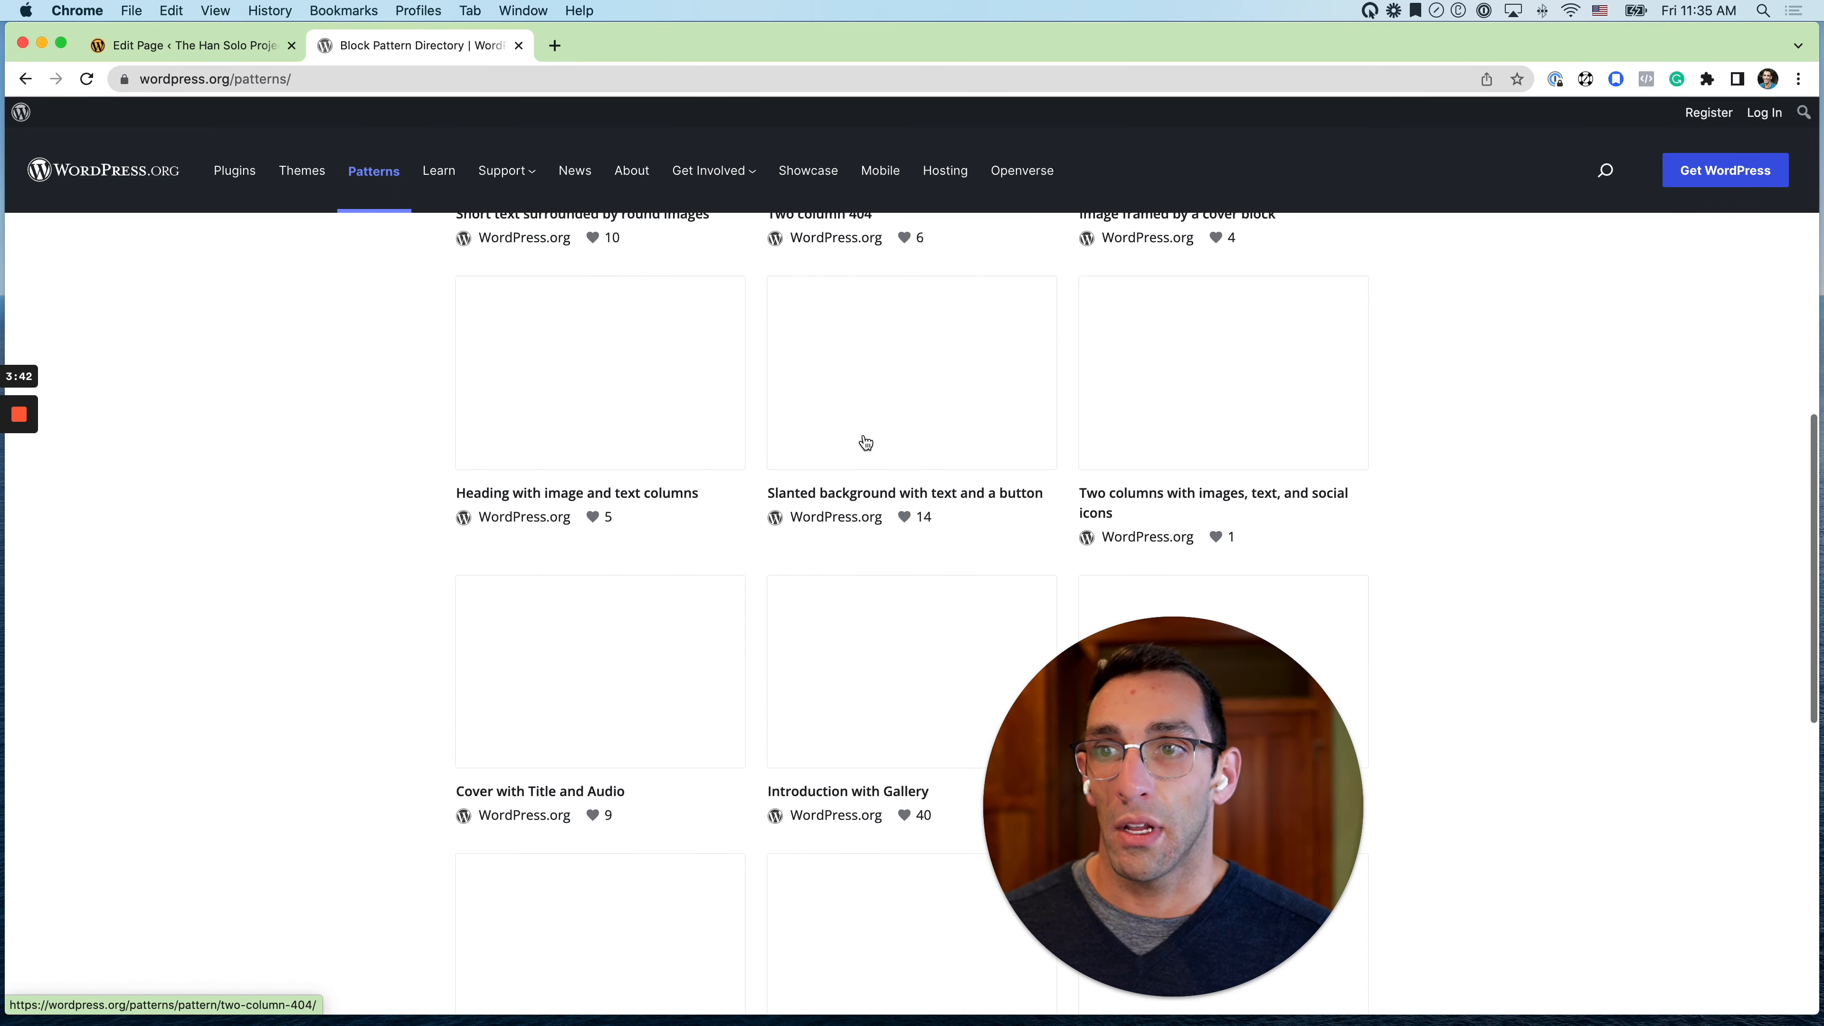
scroll(865, 442, down, 1)
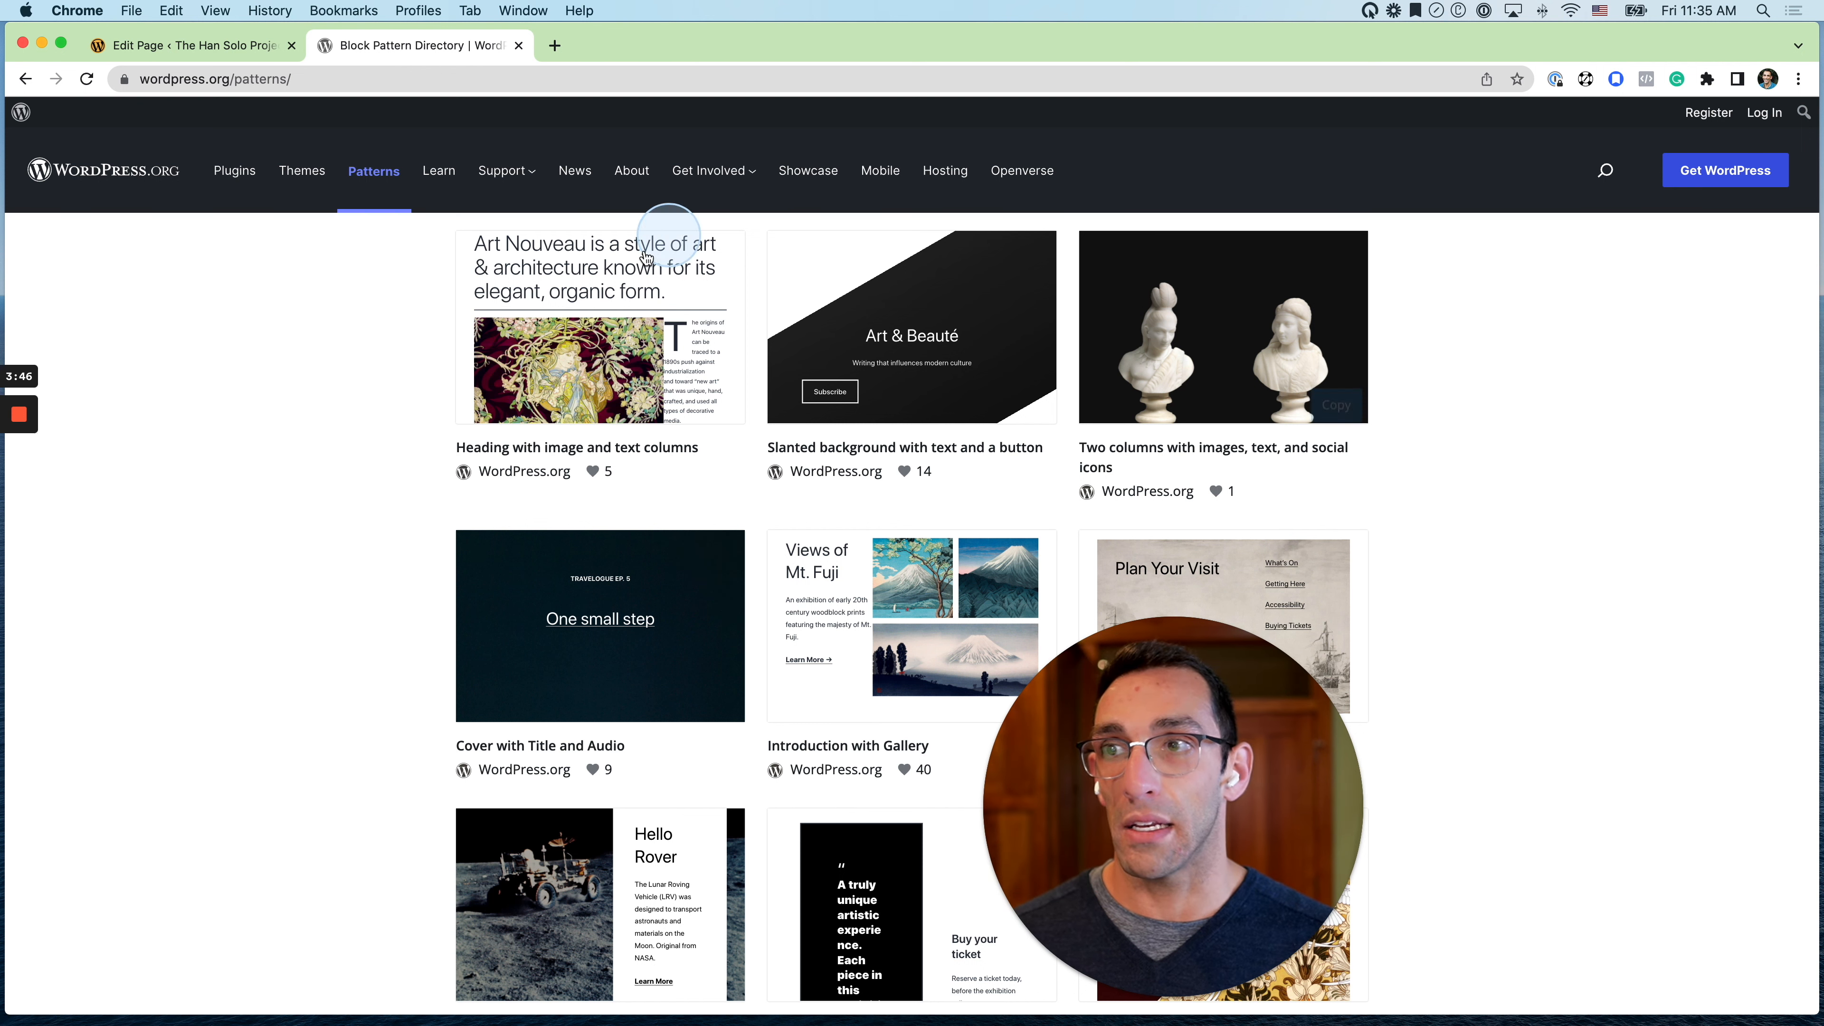
scroll(853, 486, down, 8)
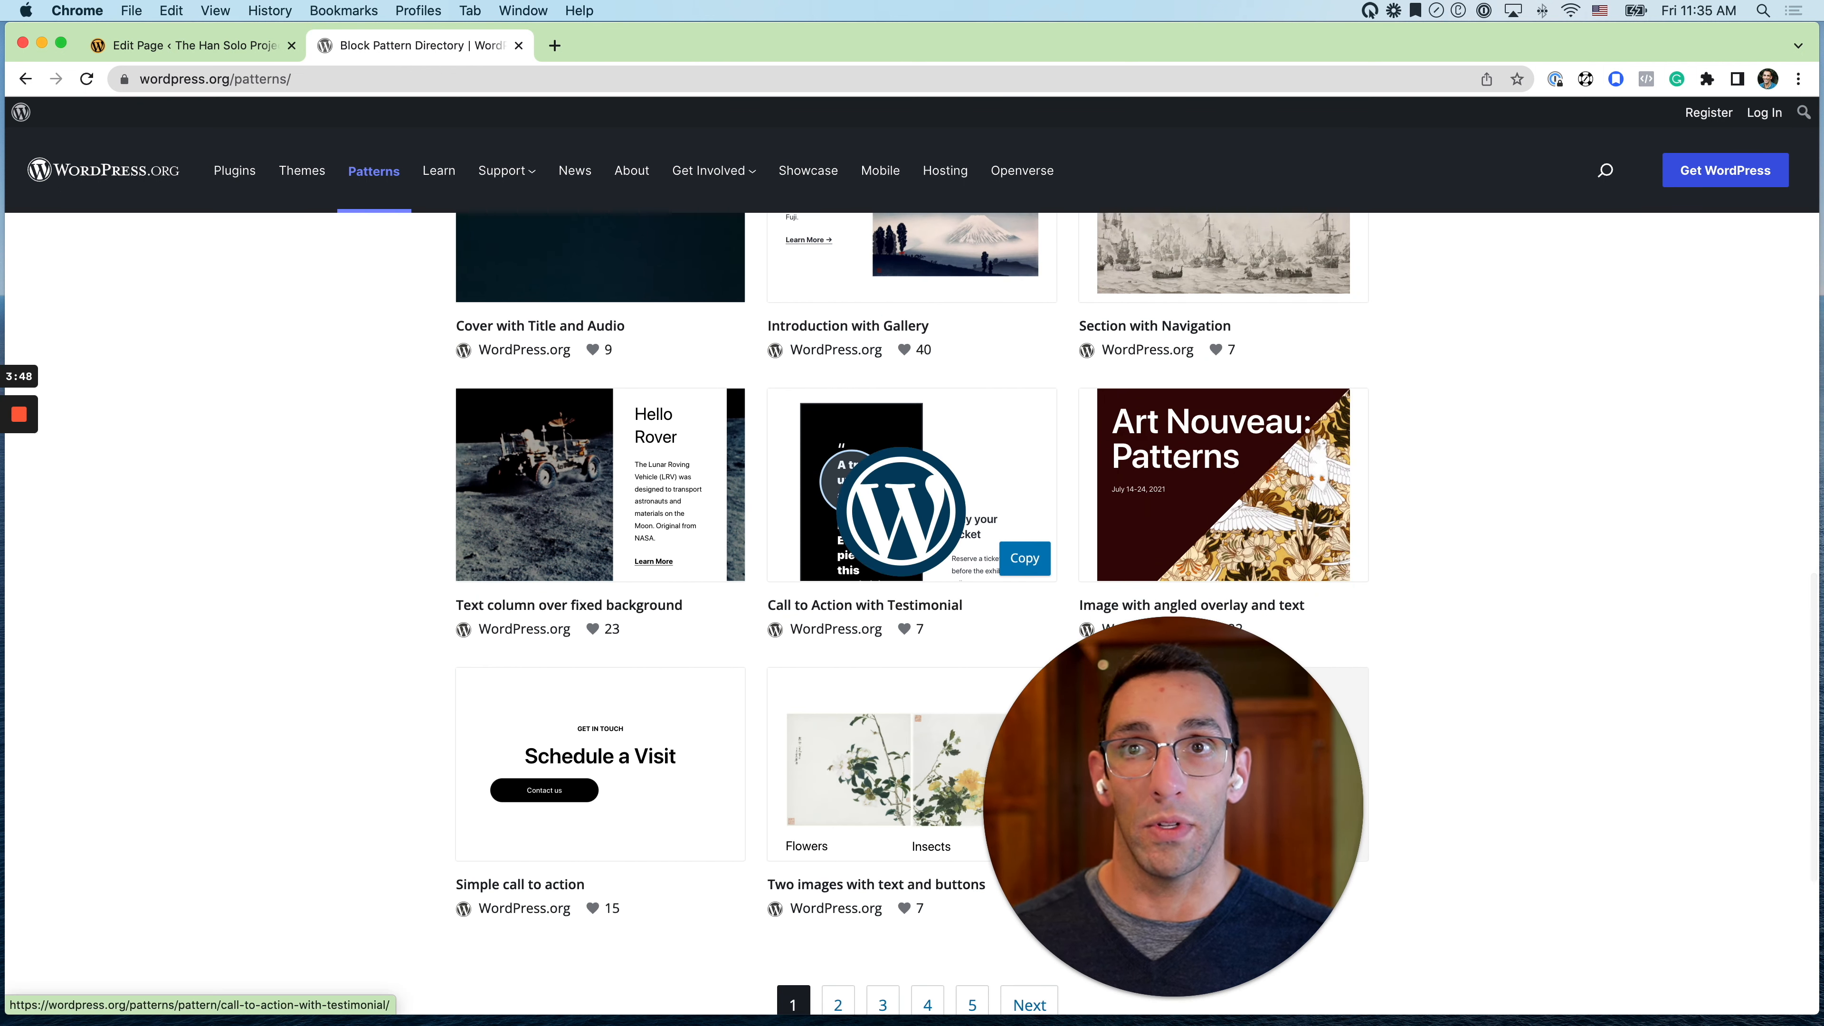